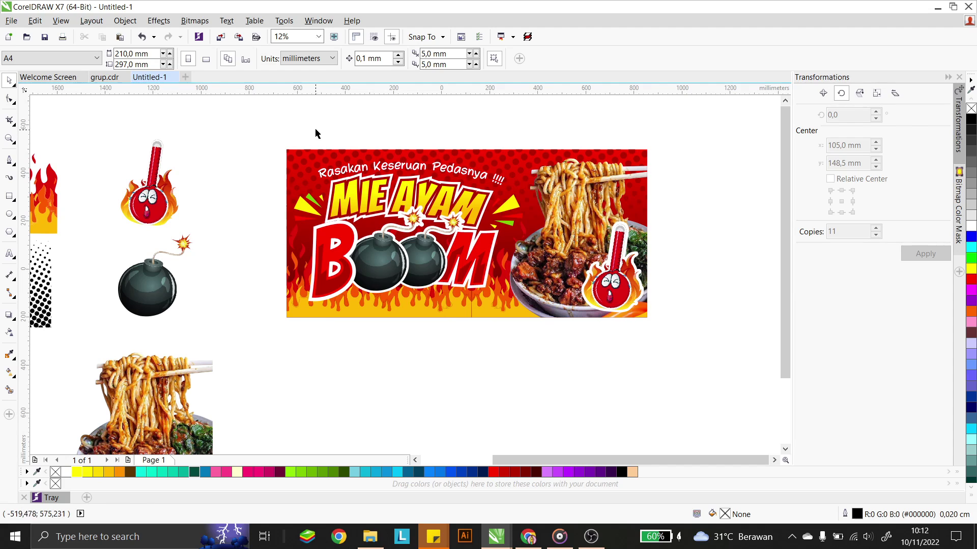
Set the drawing units to centimeters and check the finished banner's size.
click(473, 164)
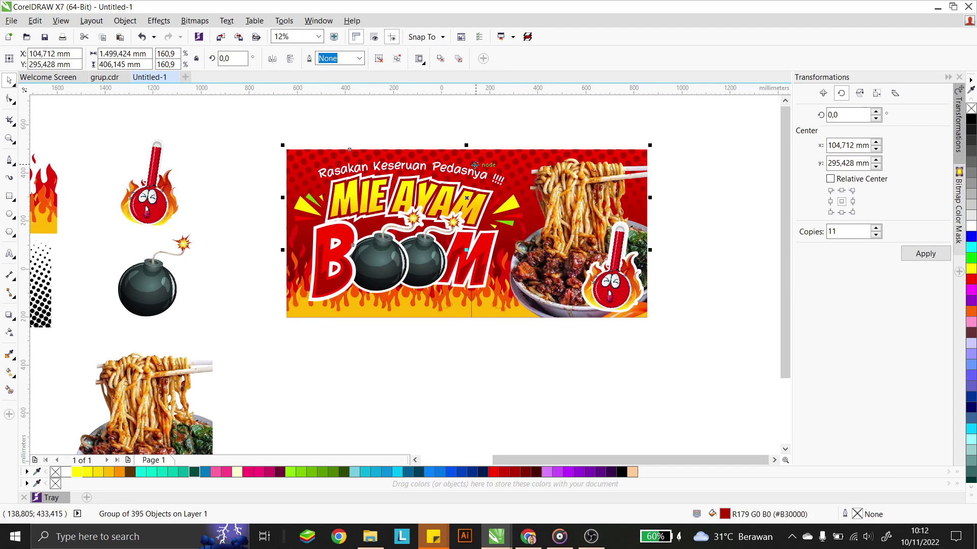
click(404, 126)
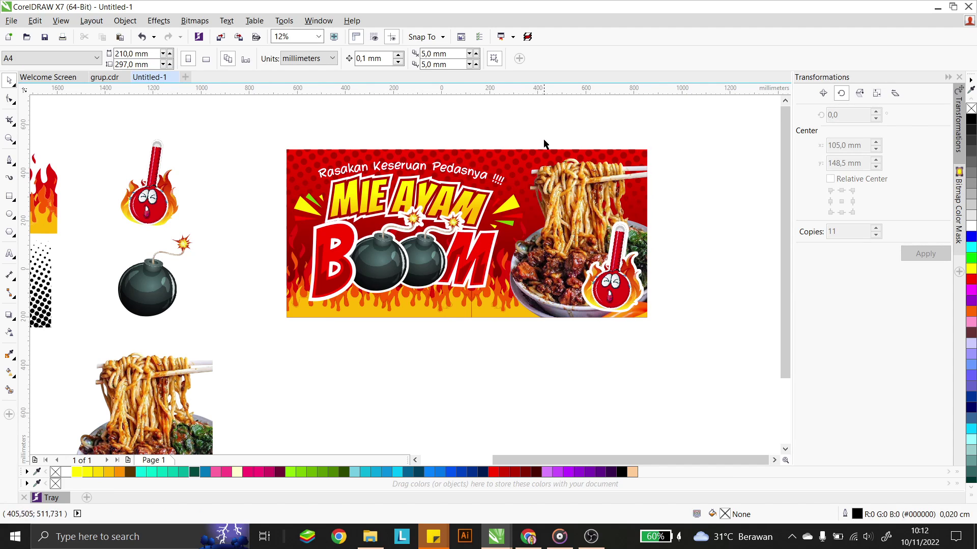
click(643, 219)
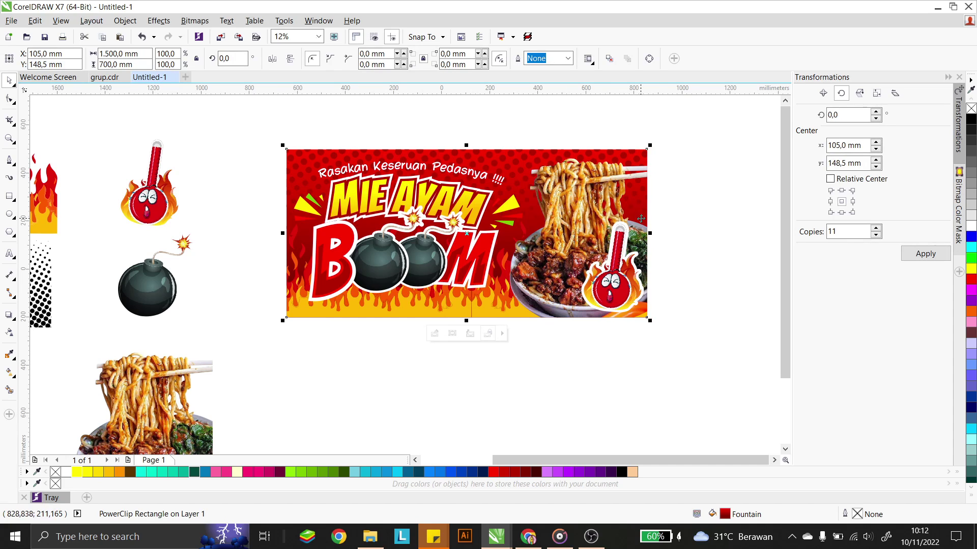
click(270, 96)
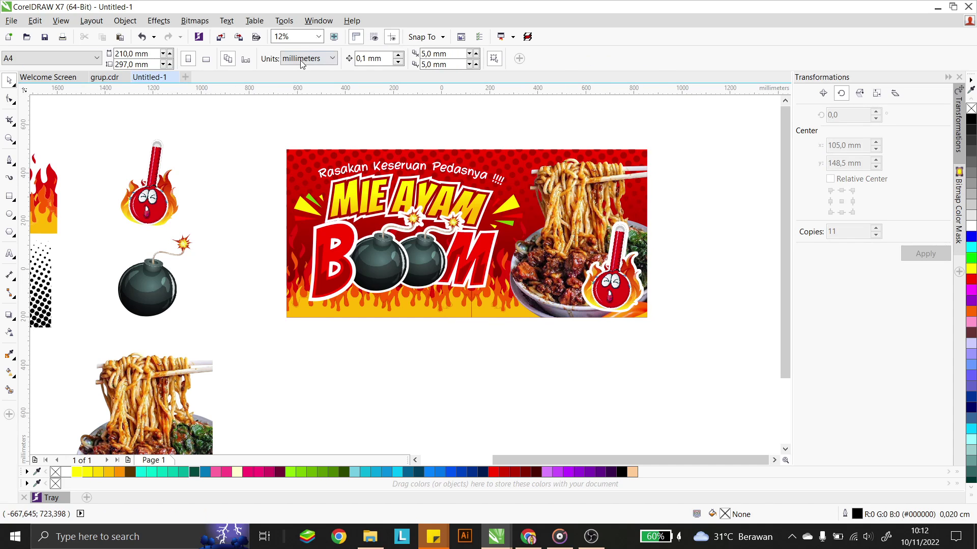
click(305, 58)
click(303, 194)
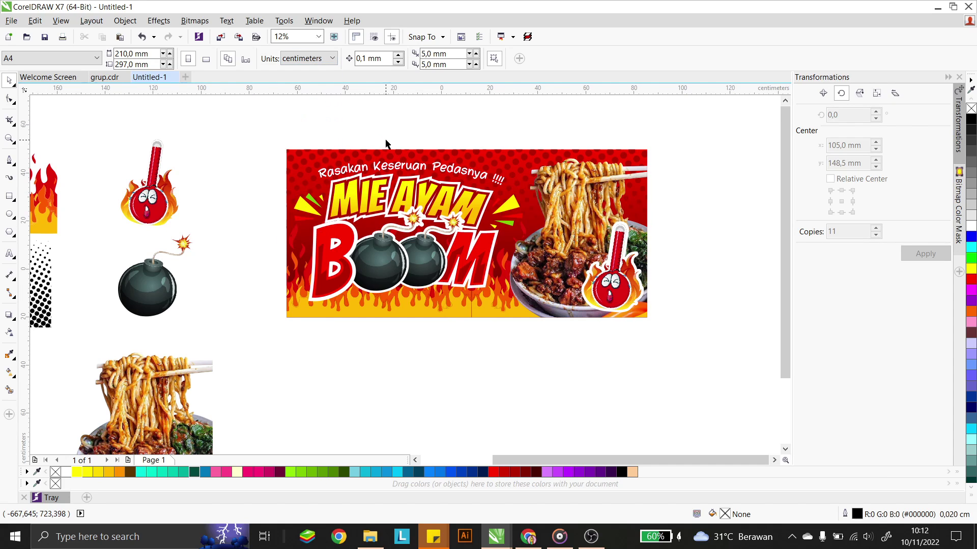
click(643, 209)
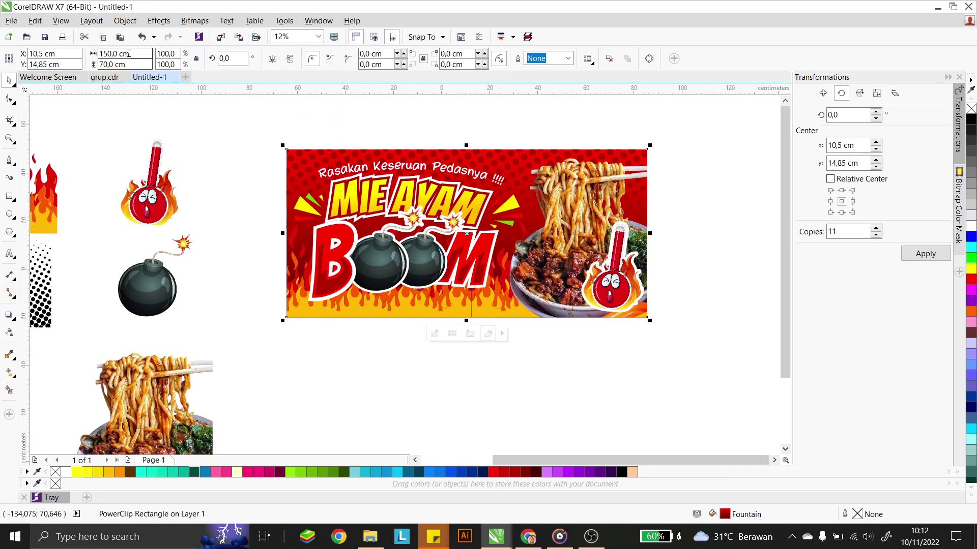
click(144, 120)
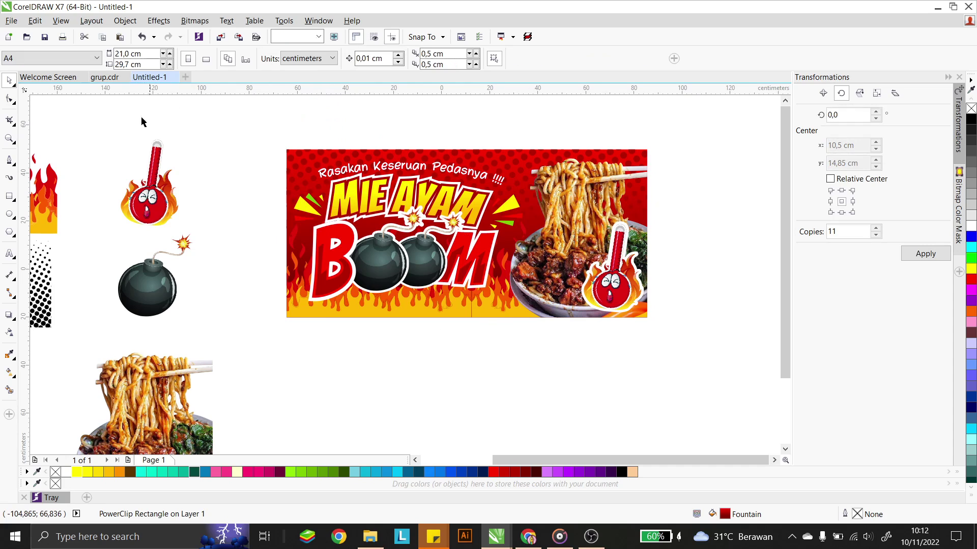
Trace the finished banner with a 150 × 70 cm rectangle and move it just below the banner.
click(9, 196)
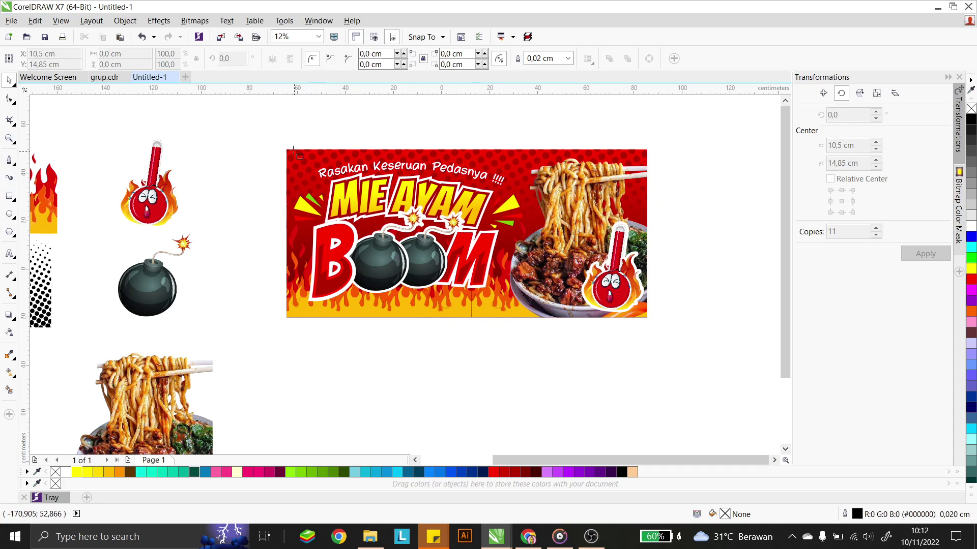
drag(286, 149, 650, 319)
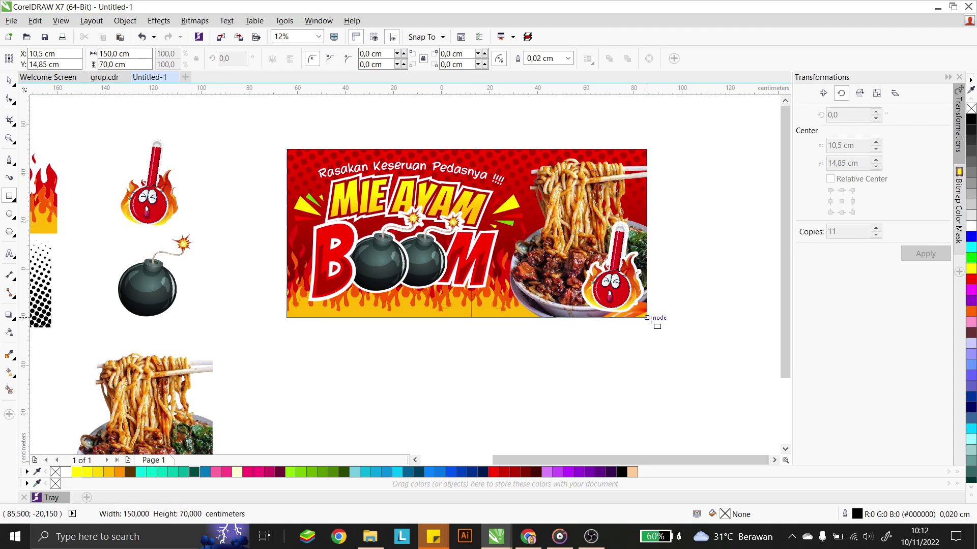
click(7, 82)
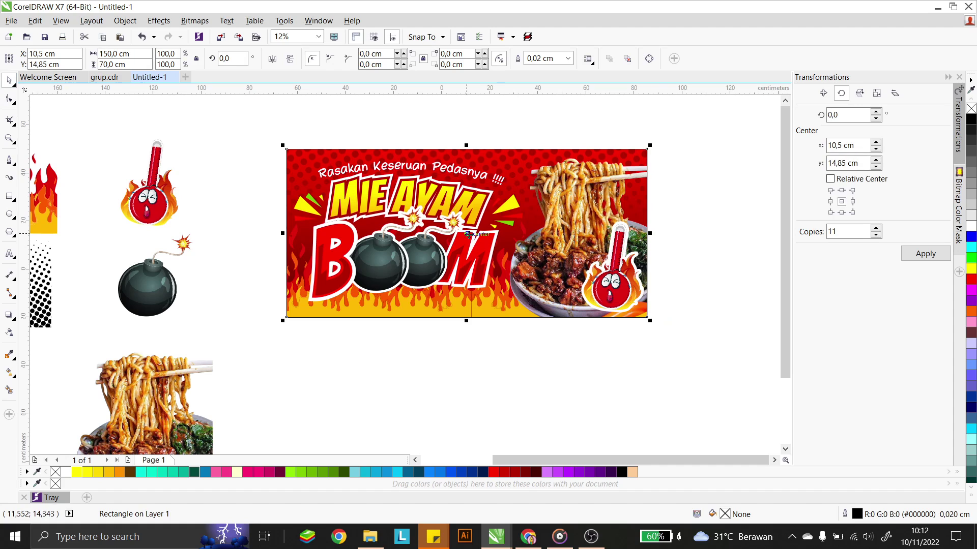
drag(468, 233, 466, 408)
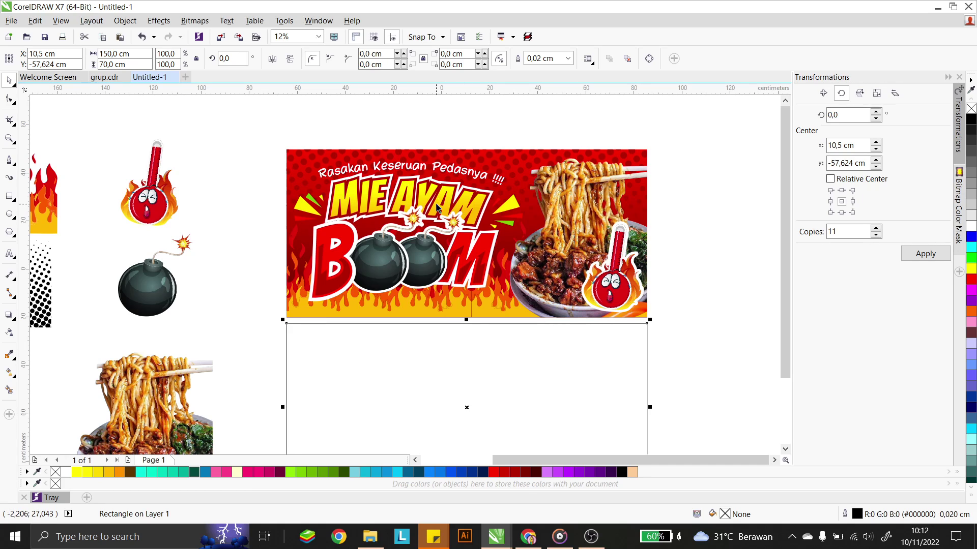
key(Escape)
Delete the traced rectangle below the banner.
scroll(463, 187, down, 1)
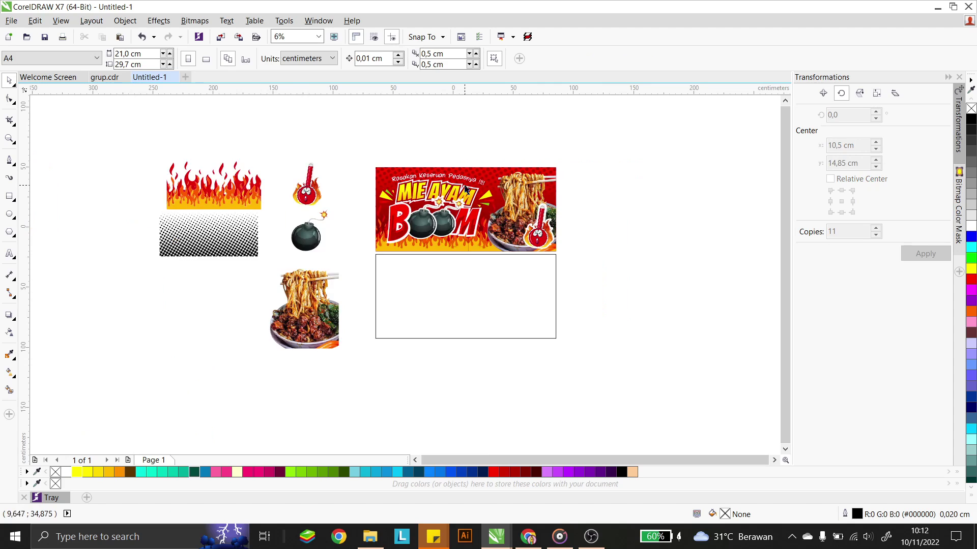
scroll(450, 293, up, 1)
click(449, 287)
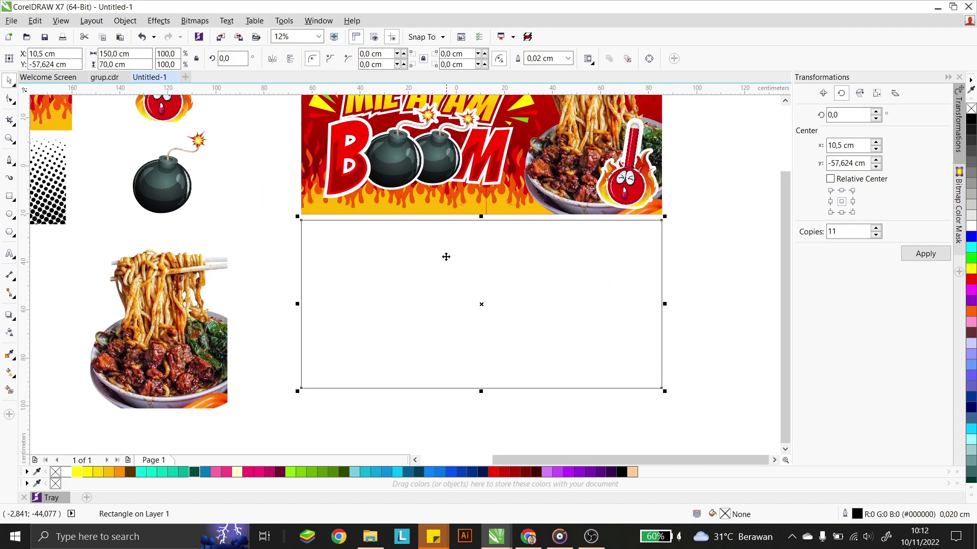
drag(444, 258, 444, 279)
key(Delete)
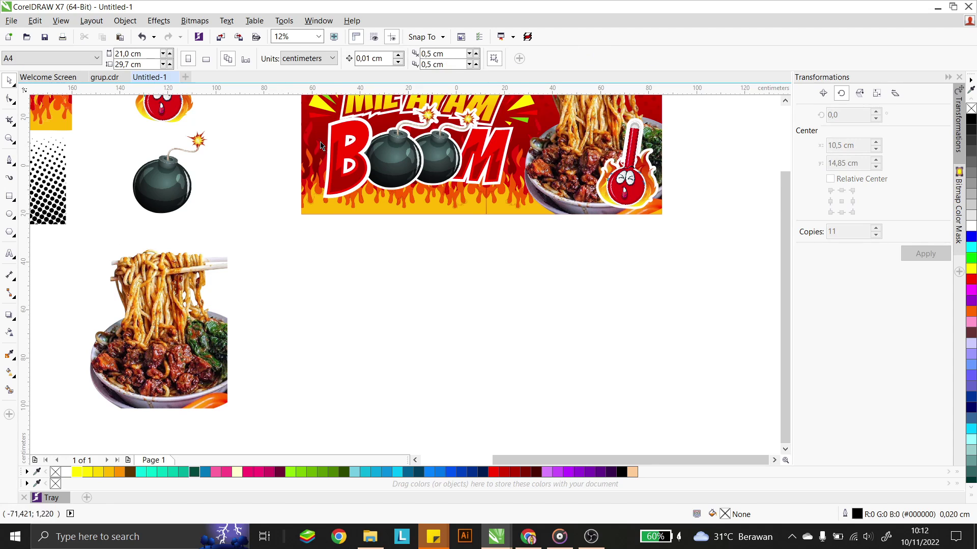
Draw a new rectangle below the finished banner and set its size to 150 × 60 cm.
scroll(786, 170, up, 3)
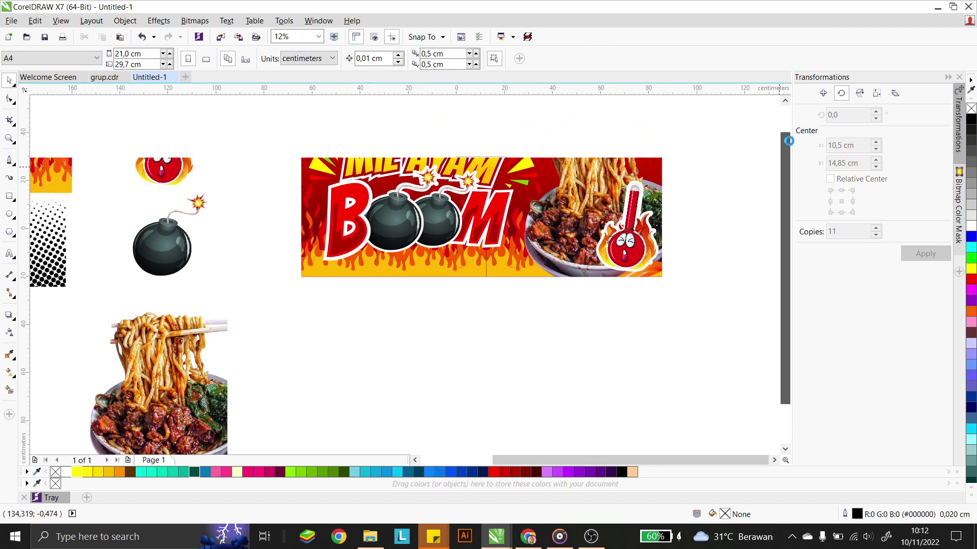
click(10, 196)
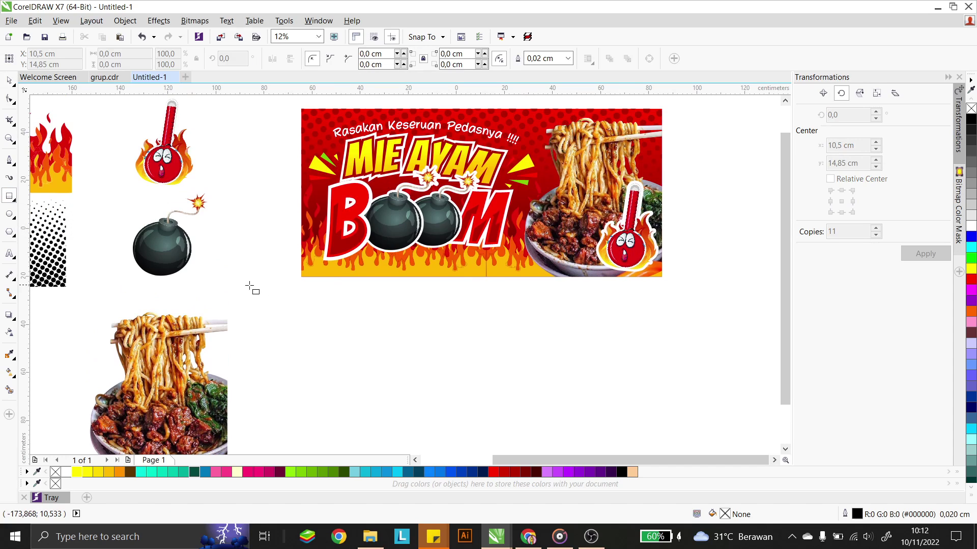
drag(301, 293, 662, 437)
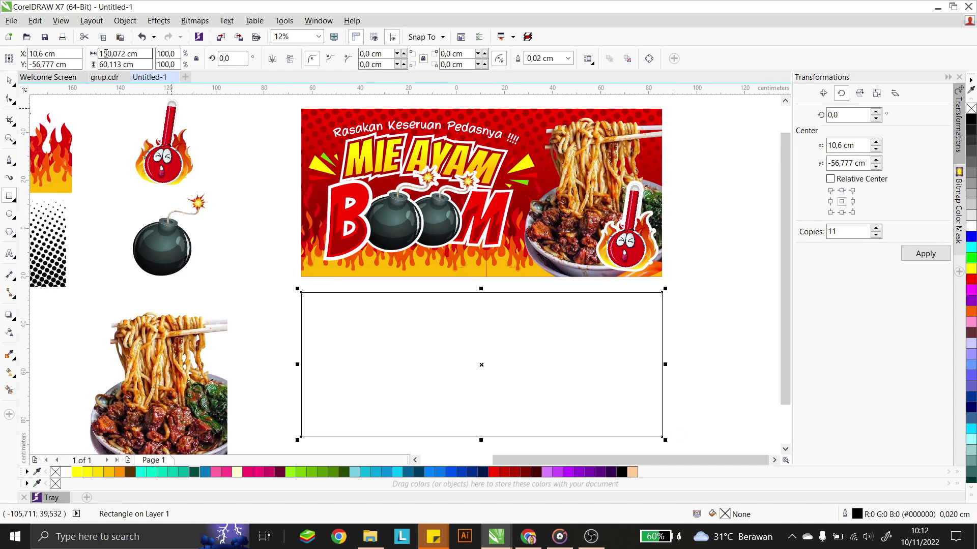
click(145, 52)
text(150)
key(Tab)
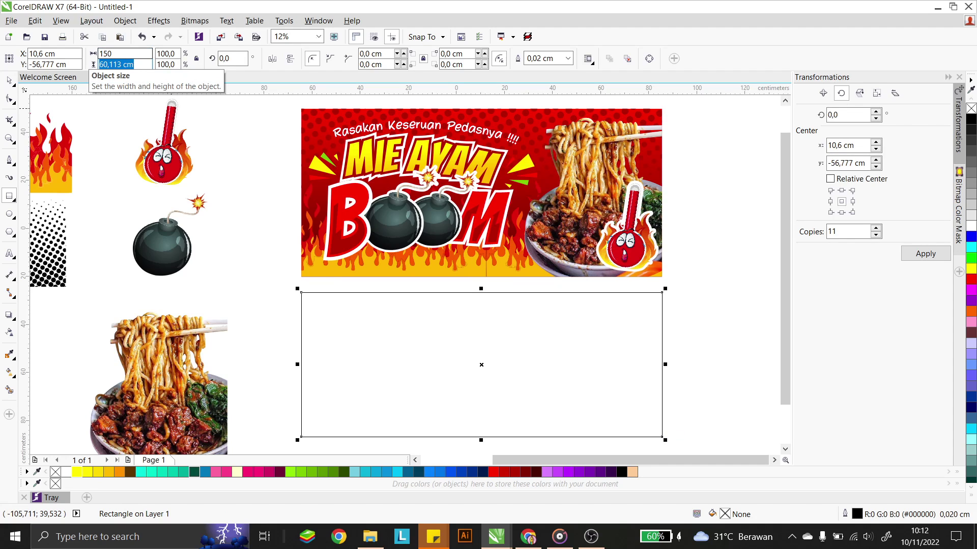
text(60)
key(Return)
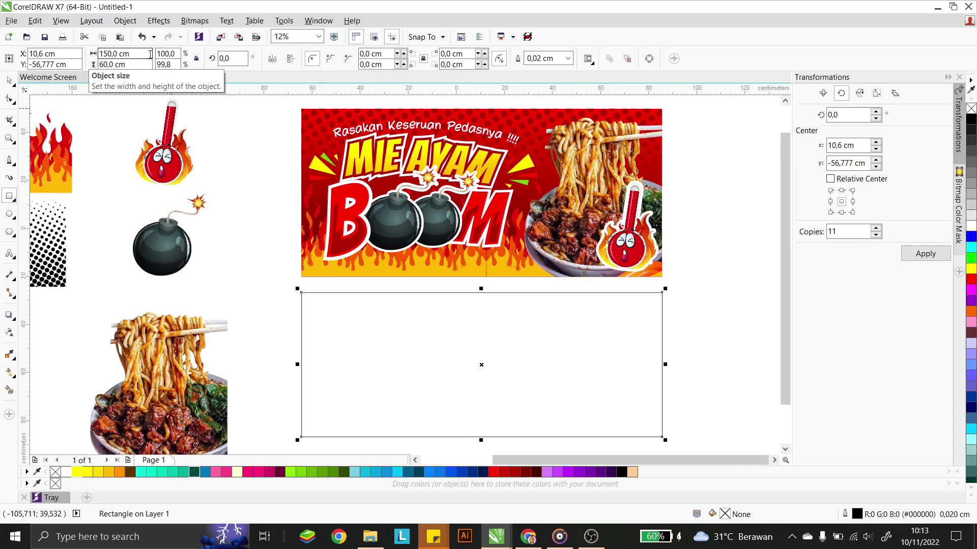
Set the rectangle's height to 70 cm and move it down about 3 cm, clear of the banner.
drag(145, 65, 52, 60)
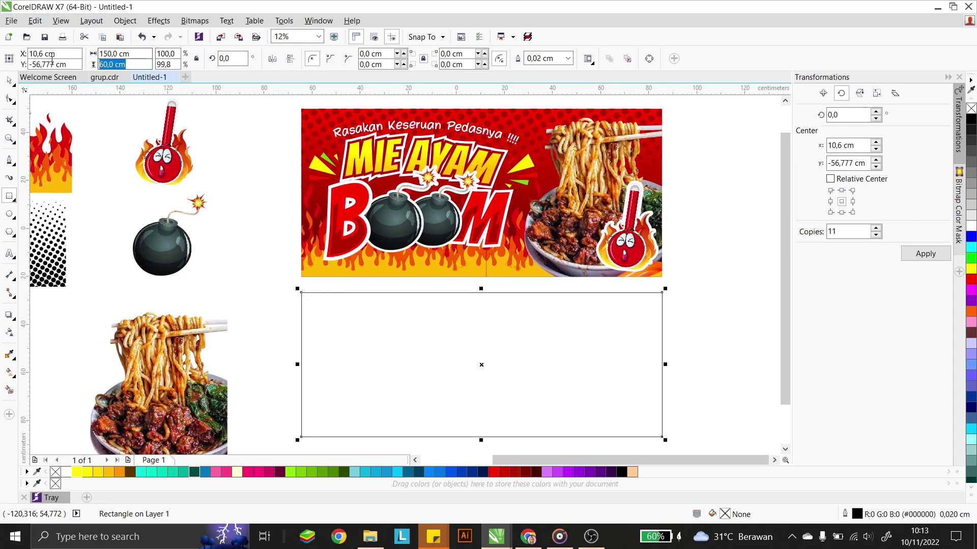
text(70)
key(Return)
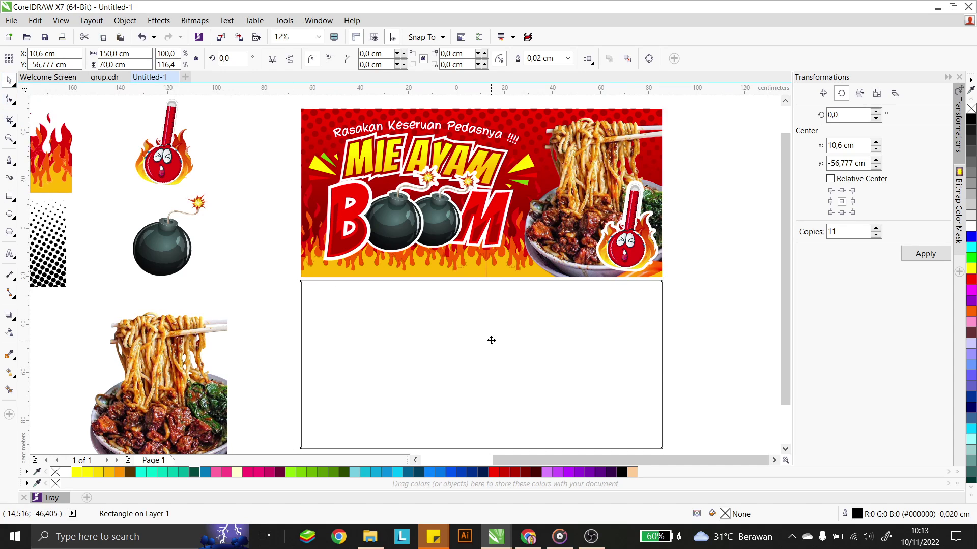
drag(490, 337, 484, 344)
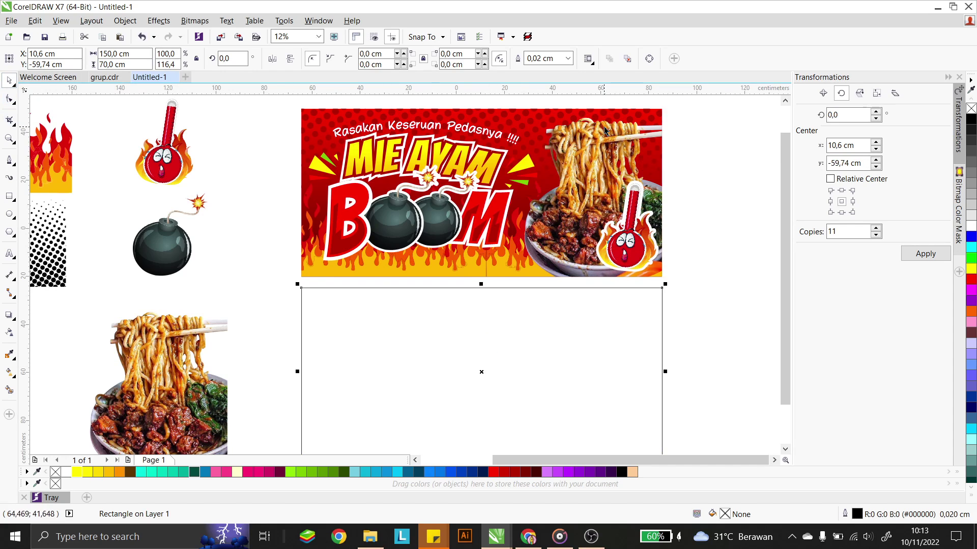
Inspect the noodle bowl, bomb and flaming thermometer bitmaps beside the banner.
click(174, 334)
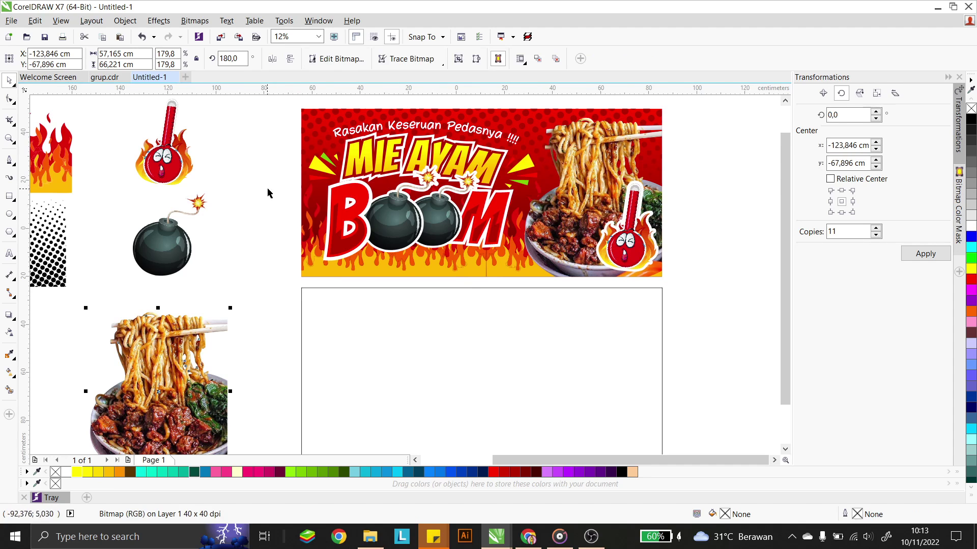
scroll(267, 191, down, 2)
scroll(112, 213, up, 2)
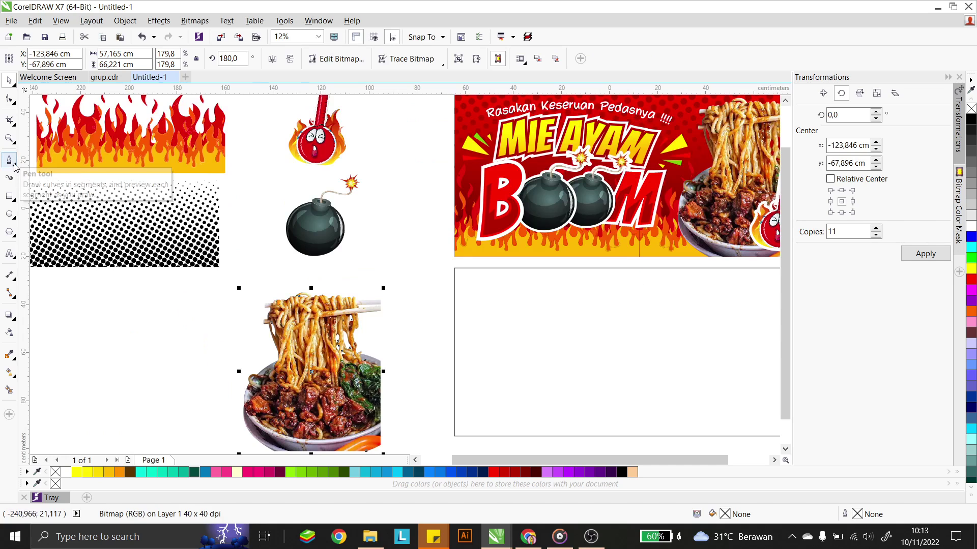
click(311, 225)
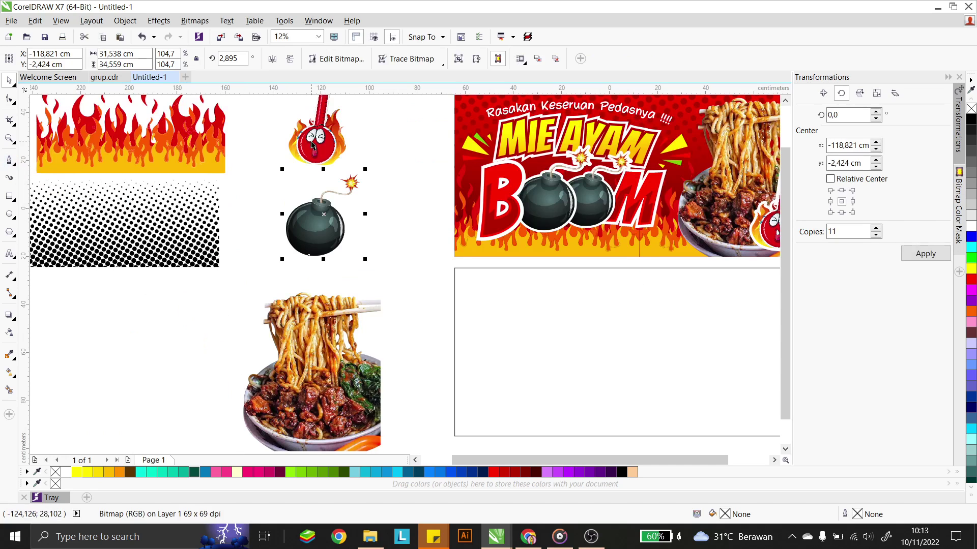
click(134, 151)
click(266, 148)
click(279, 149)
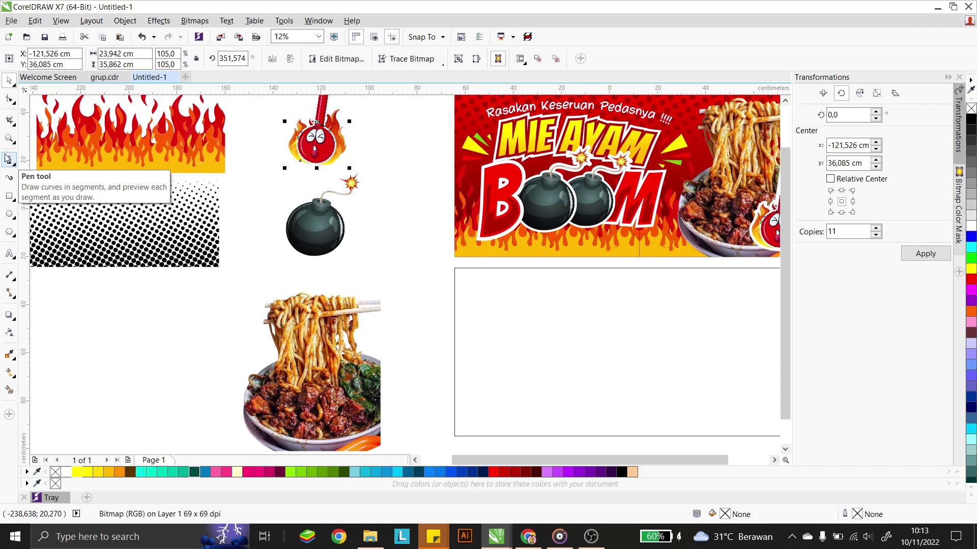
Move the noodle bowl image over the banner's edge and back to its place below the bomb.
click(257, 311)
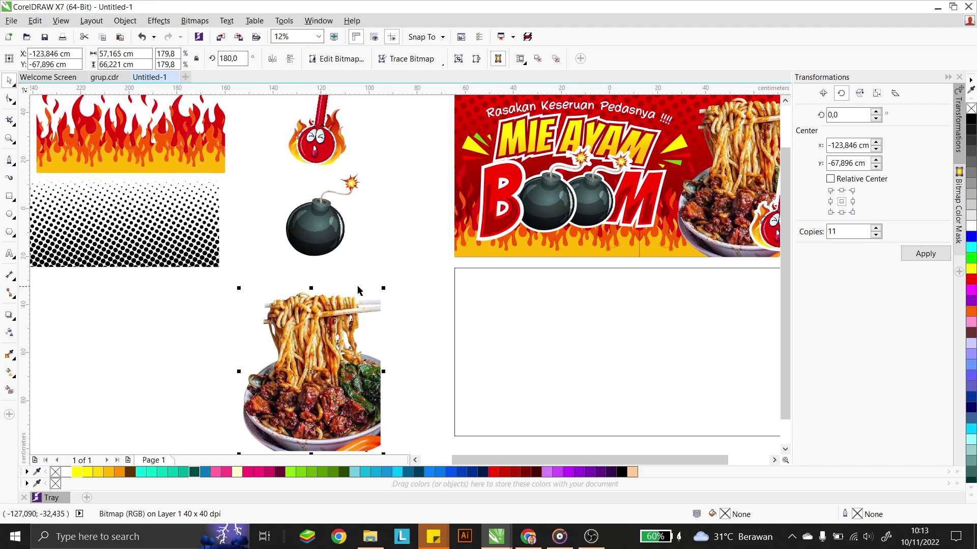
drag(317, 296, 431, 179)
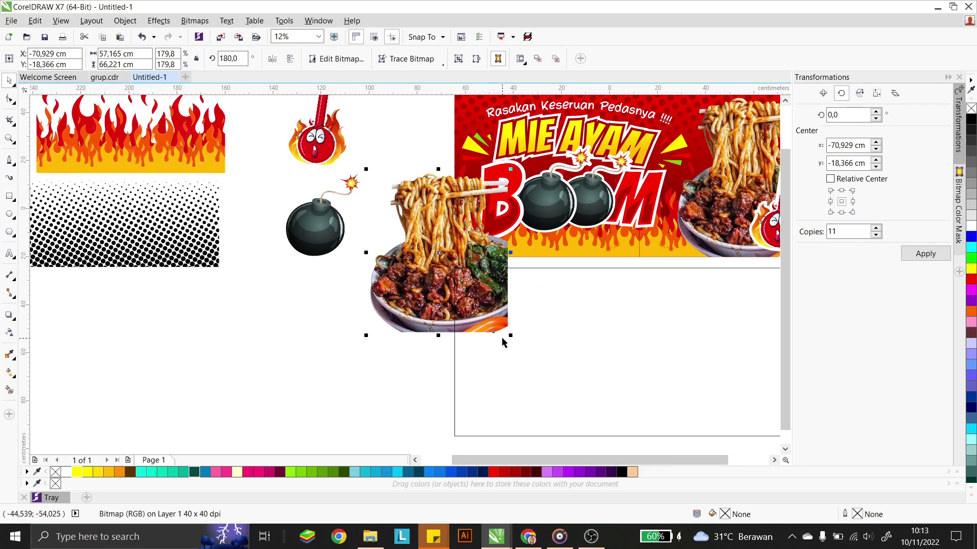
drag(463, 195, 328, 294)
click(284, 234)
scroll(284, 235, down, 2)
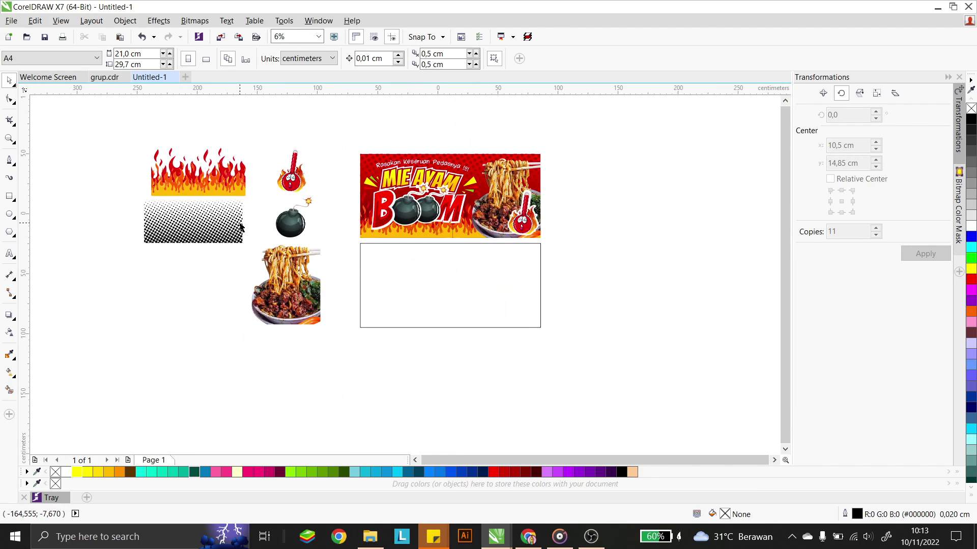
Move the empty rectangle up about 2 cm, closer to the finished banner.
click(409, 254)
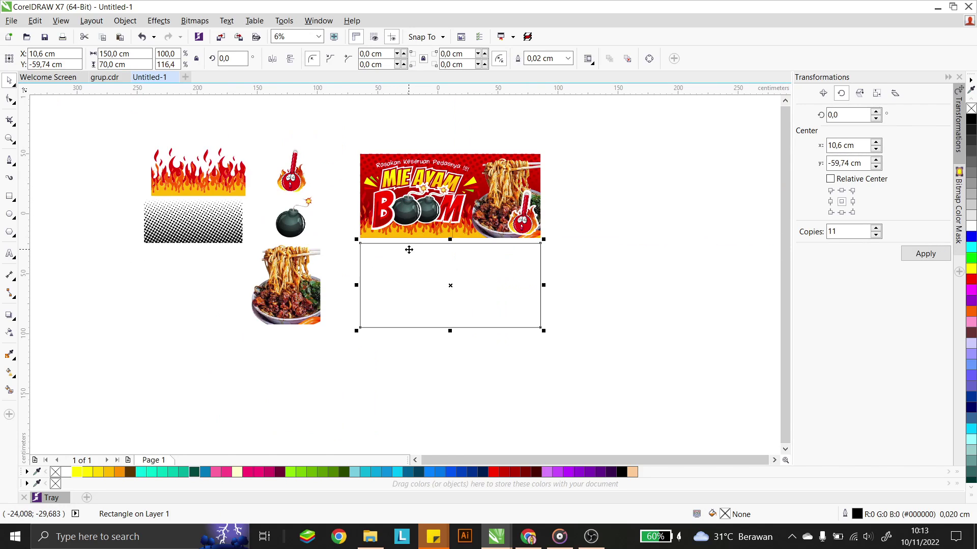
scroll(388, 245, up, 1)
key(Escape)
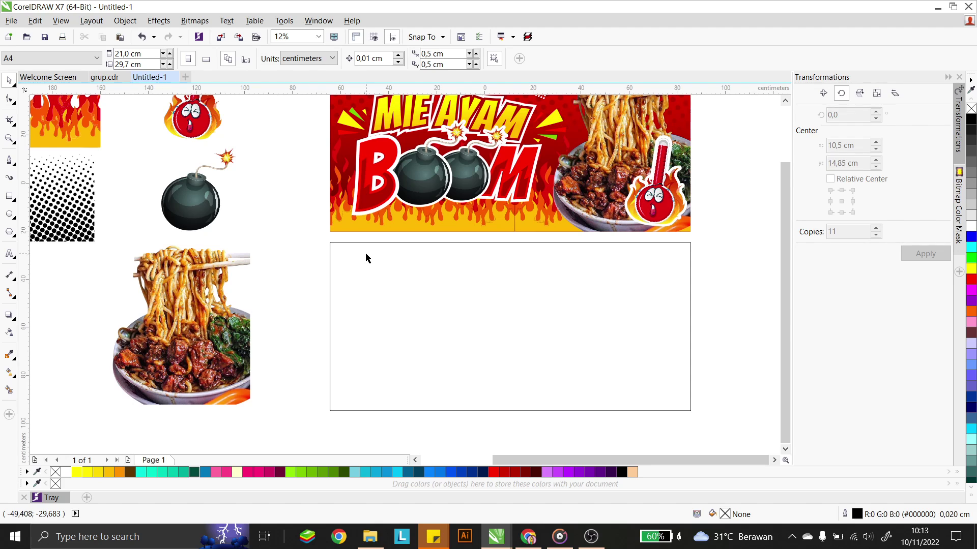
drag(353, 259, 353, 254)
click(310, 266)
click(360, 277)
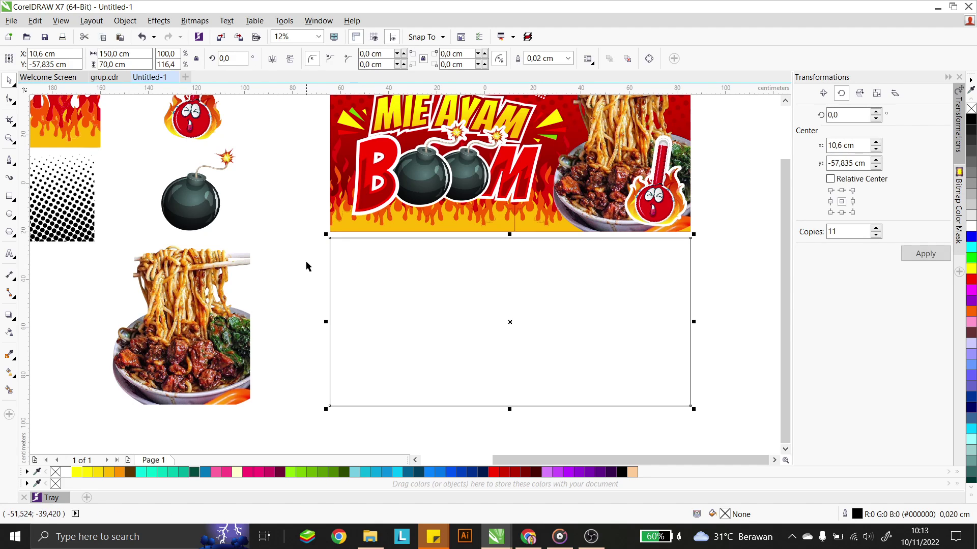
Fill the empty rectangle with a vertical linear gradient running from bright red at its top edge to dark red at its bottom.
scroll(403, 231, down, 1)
scroll(532, 206, up, 1)
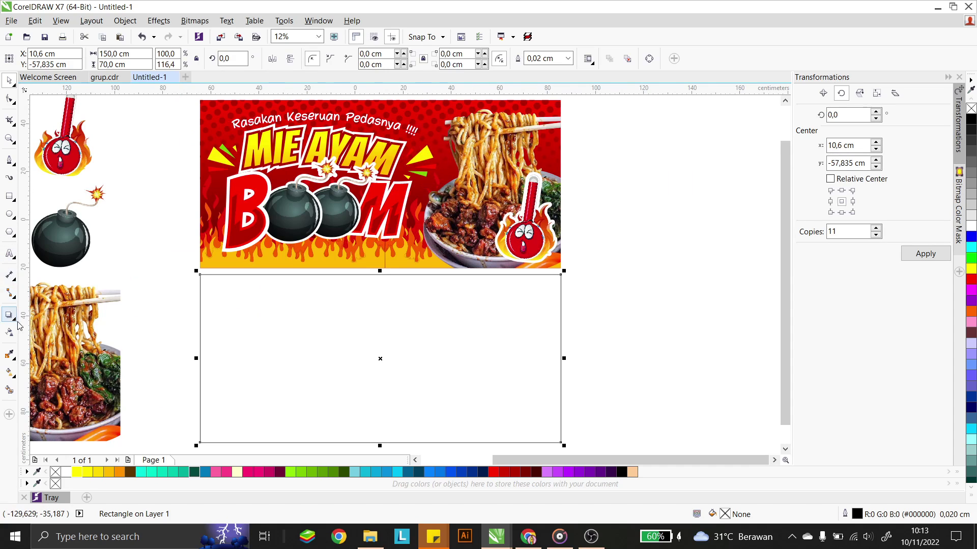
click(9, 373)
drag(380, 283, 381, 427)
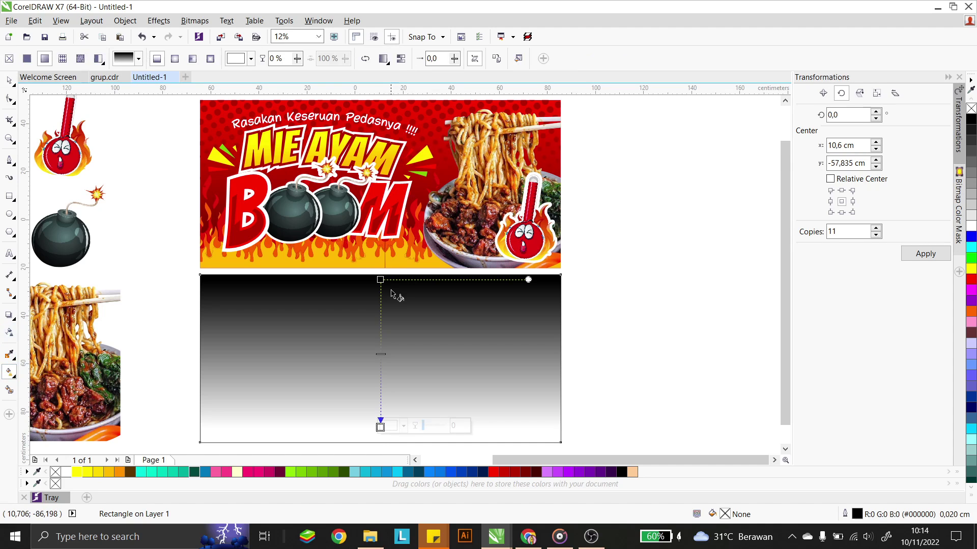
click(496, 472)
click(380, 427)
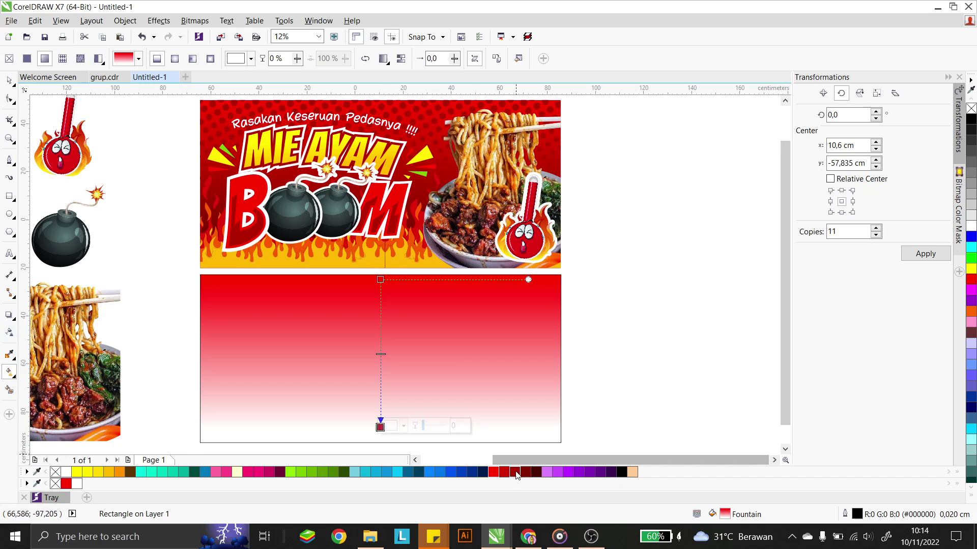
click(519, 473)
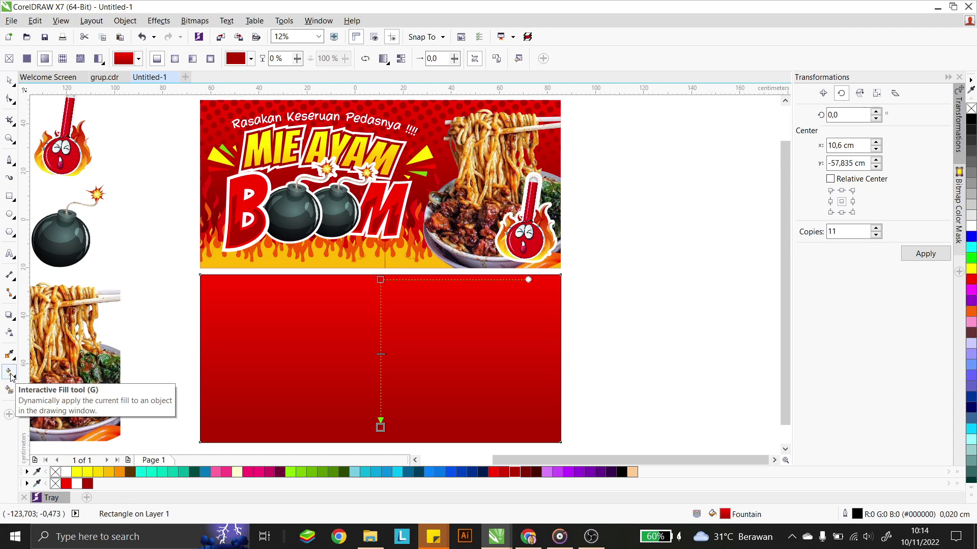
click(10, 81)
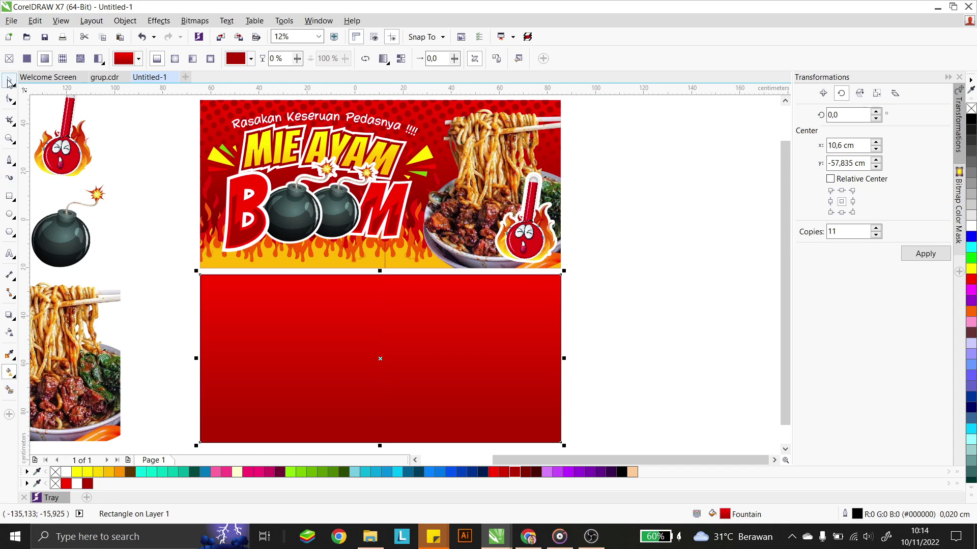
click(717, 223)
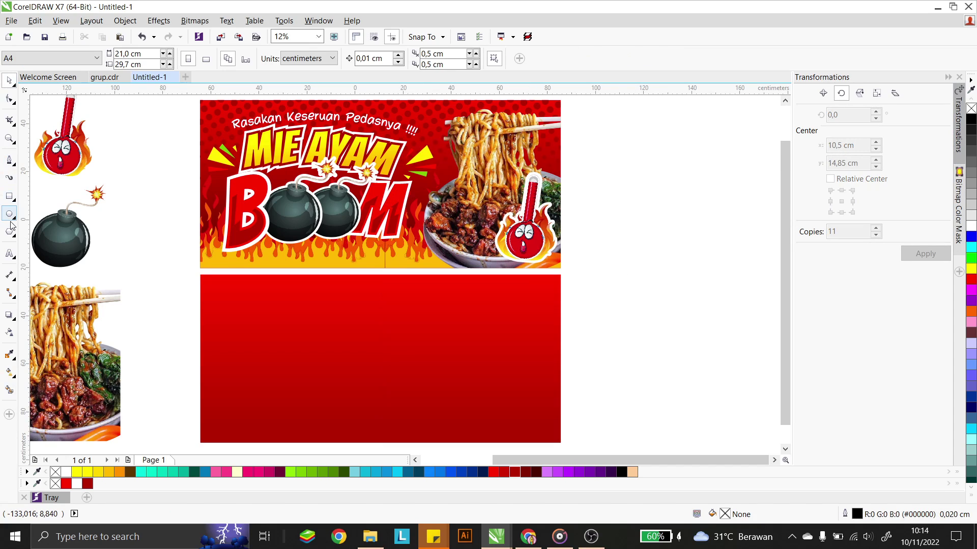
Add the placeholder text "daed" beside the red rectangle and enlarge it to about 77 cm wide.
click(8, 255)
click(599, 301)
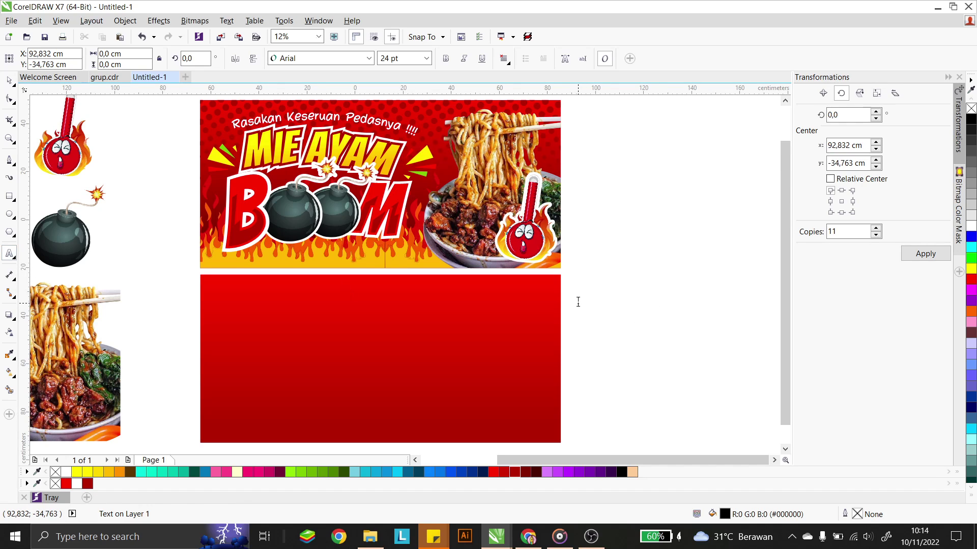
text(Halal)
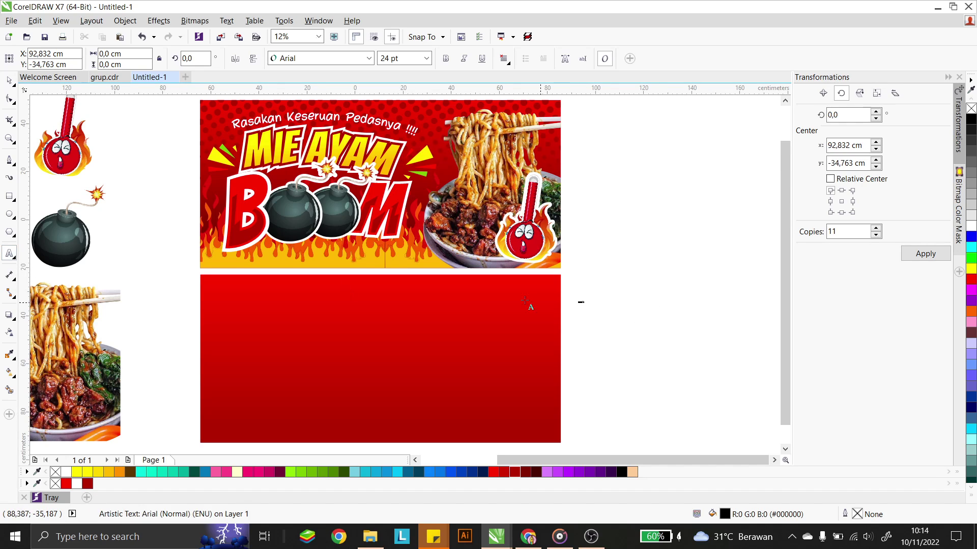
click(7, 80)
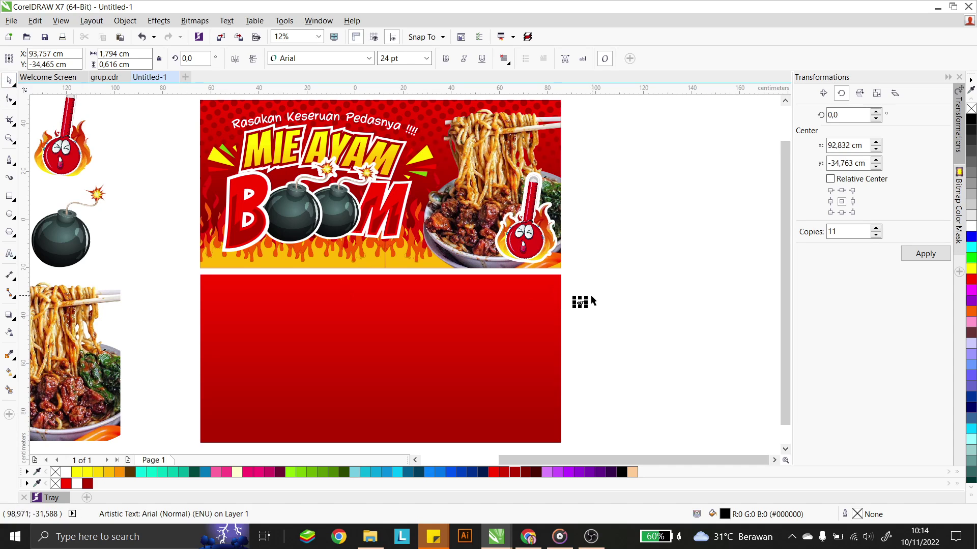
drag(586, 297, 676, 266)
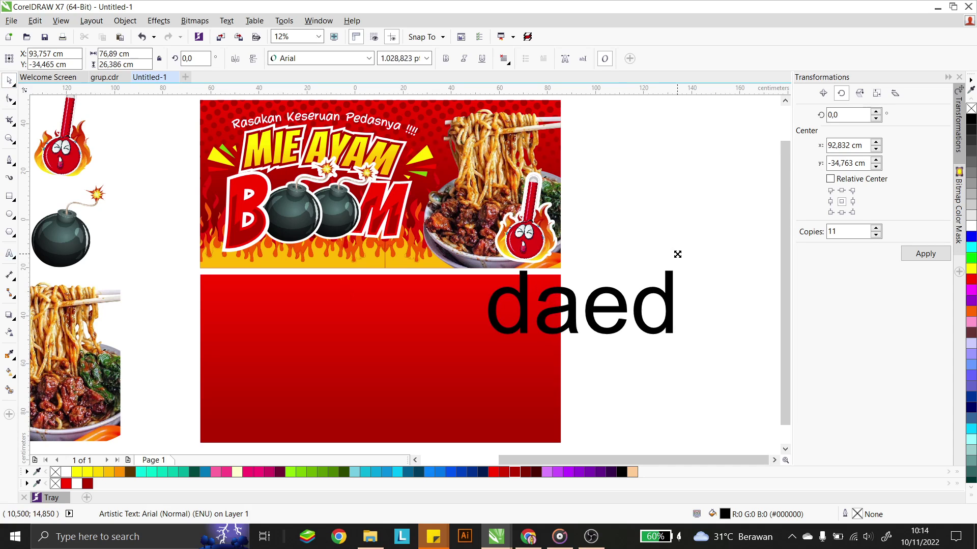
drag(624, 301, 640, 314)
Replace the placeholder text with the tagline "Rasakan Keseruan Pedasnya !!!".
double_click(641, 313)
key(ctrl+a)
text(rasakan)
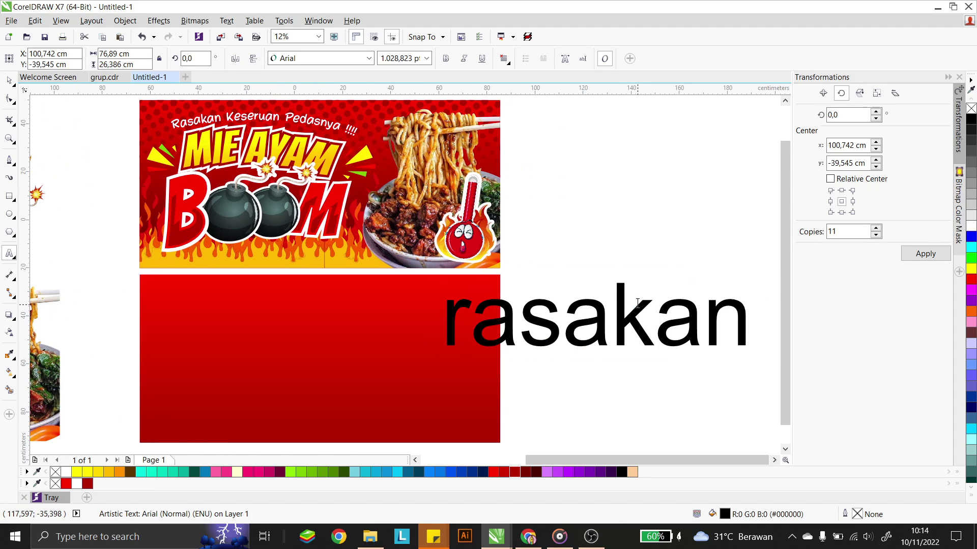
key(BackSpace)
key(BackSpace)
key(BackSpace)
key(BackSpace)
key(BackSpace)
key(BackSpace)
key(BackSpace)
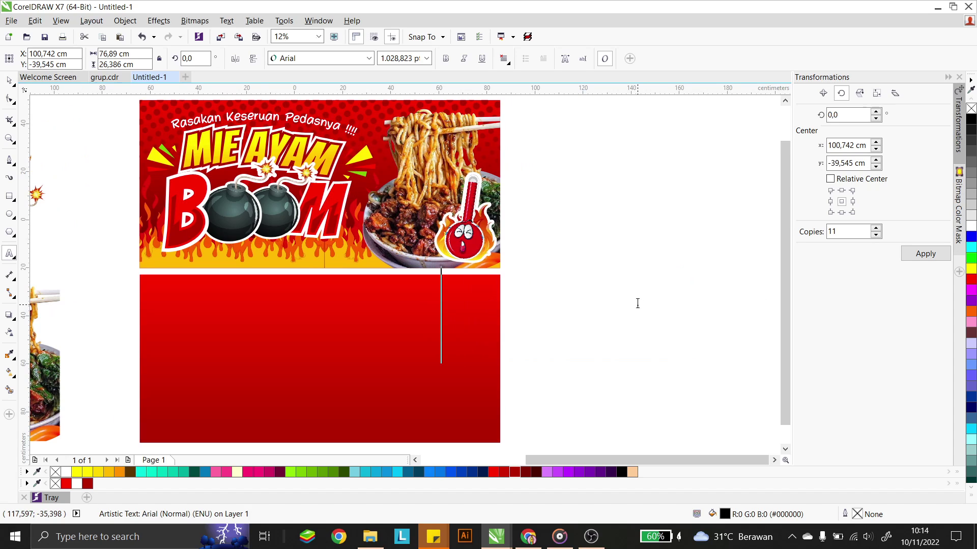
text(Rasakan )
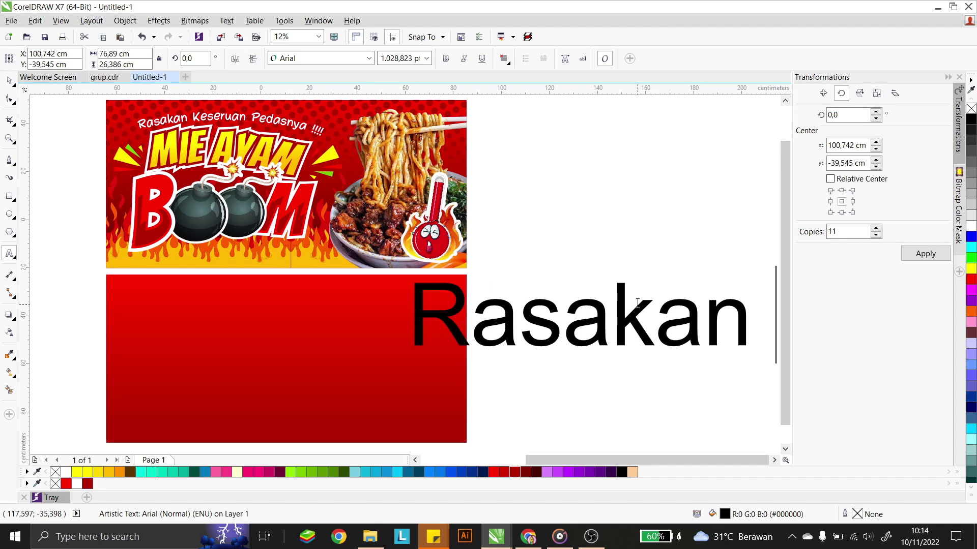
text(Keseruan )
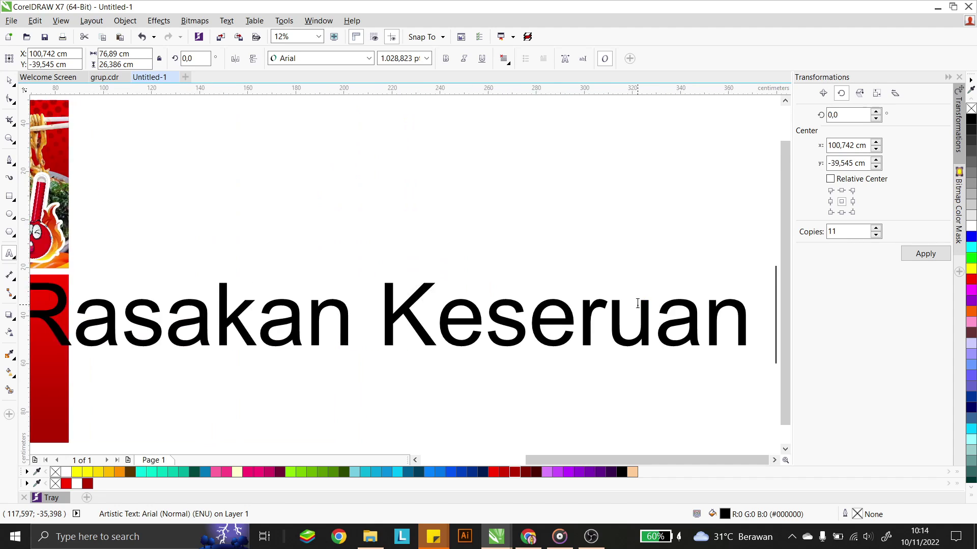
text(Peeasnn)
key(BackSpace)
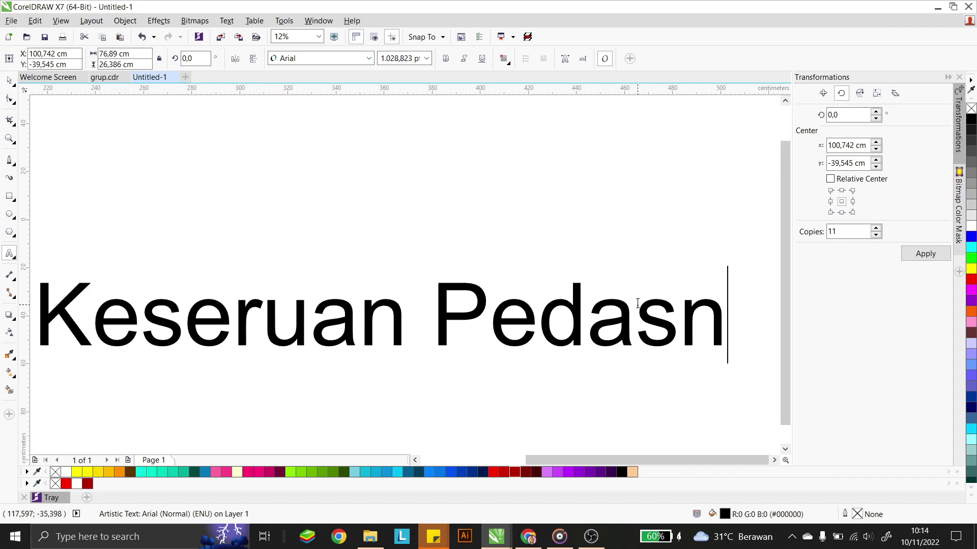
text(ya !!!)
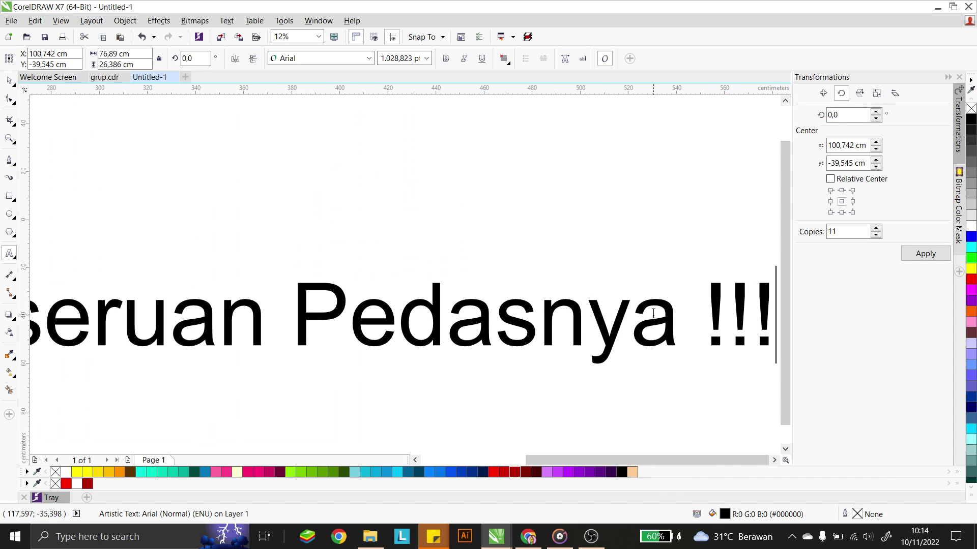
scroll(611, 260, down, 1)
scroll(356, 225, down, 1)
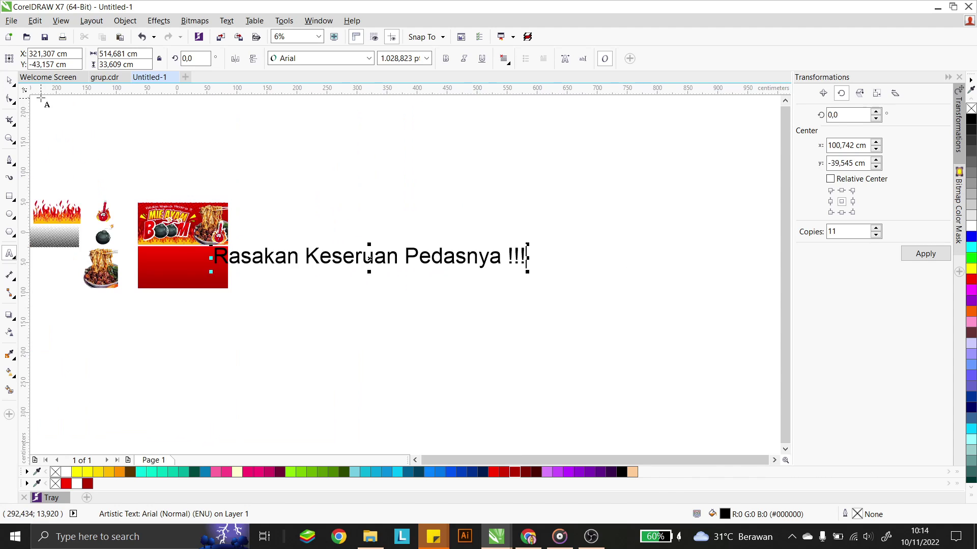
Scale the tagline down to about 129 cm wide and place it near the top of the red rectangle.
click(10, 80)
drag(528, 245, 291, 264)
scroll(127, 226, up, 1)
scroll(173, 241, up, 1)
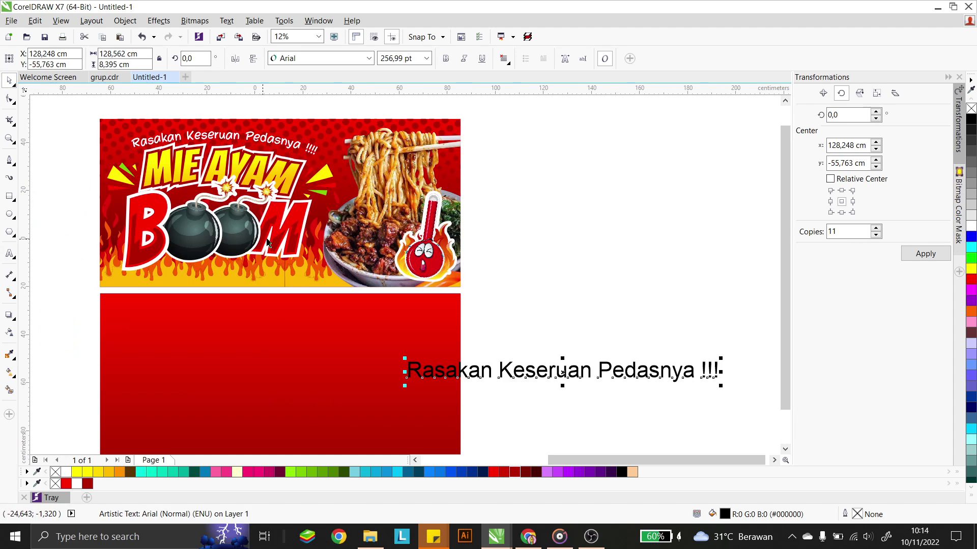
drag(552, 370, 283, 314)
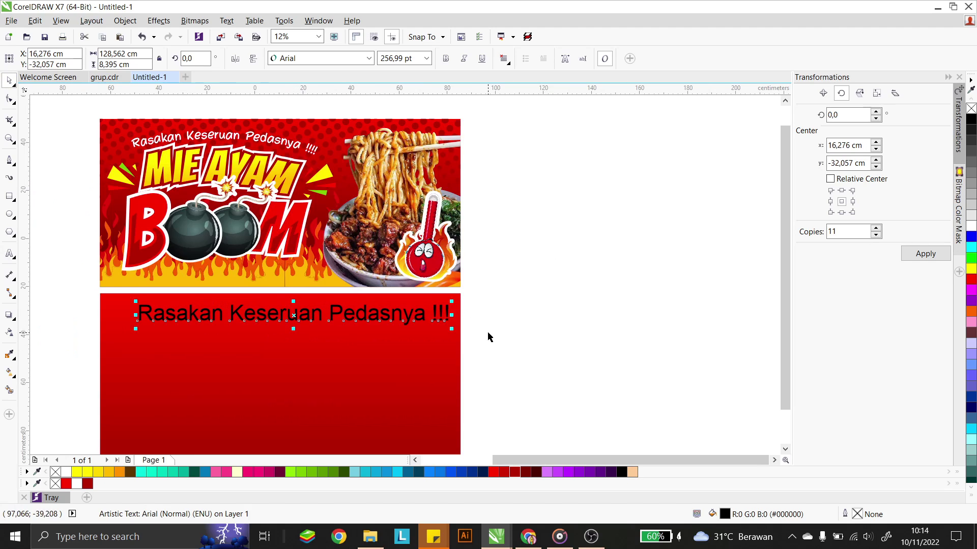
Add "MIE AYAM" and "BOOM" in capitals as two new lines below the tagline.
double_click(448, 312)
key(Return)
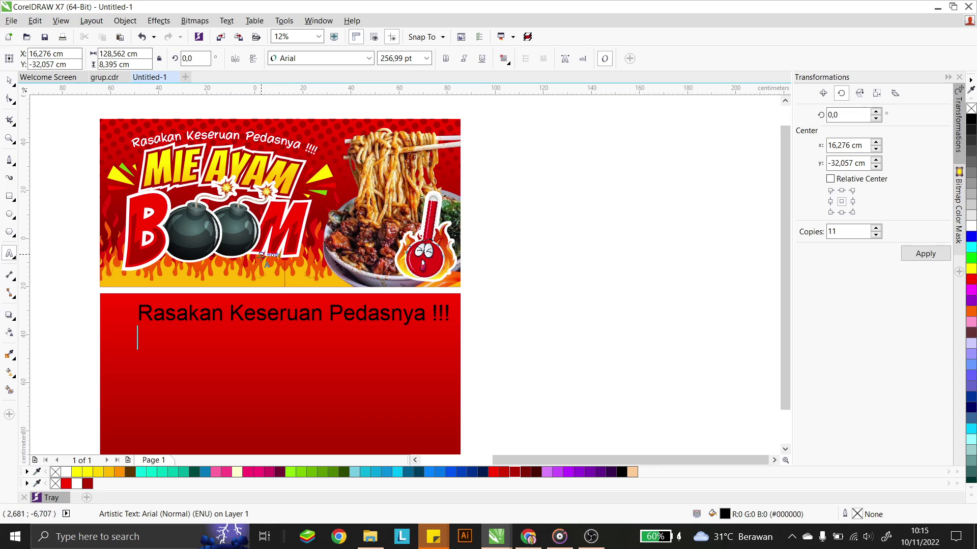
text(mie)
key(BackSpace)
key(BackSpace)
key(BackSpace)
key(Caps_Lock)
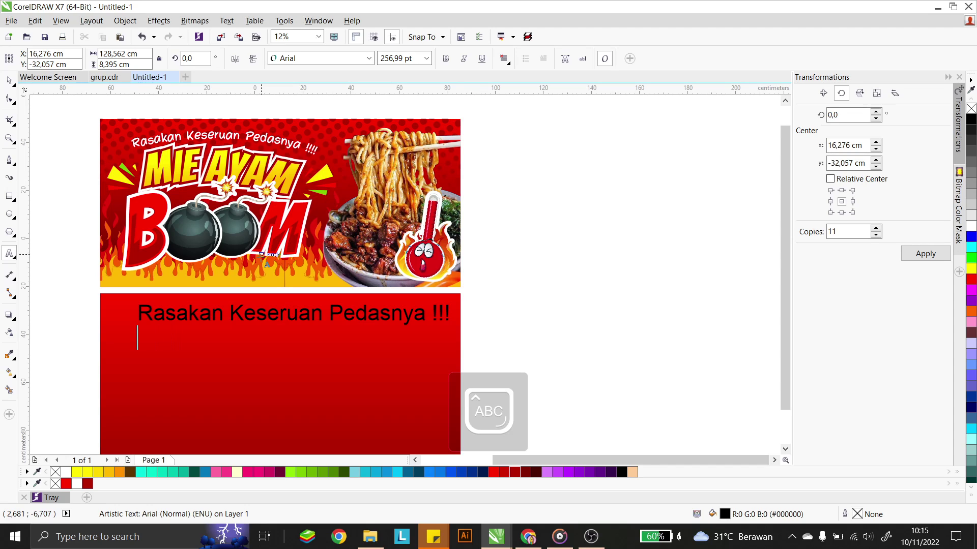
text(MIE AYAM)
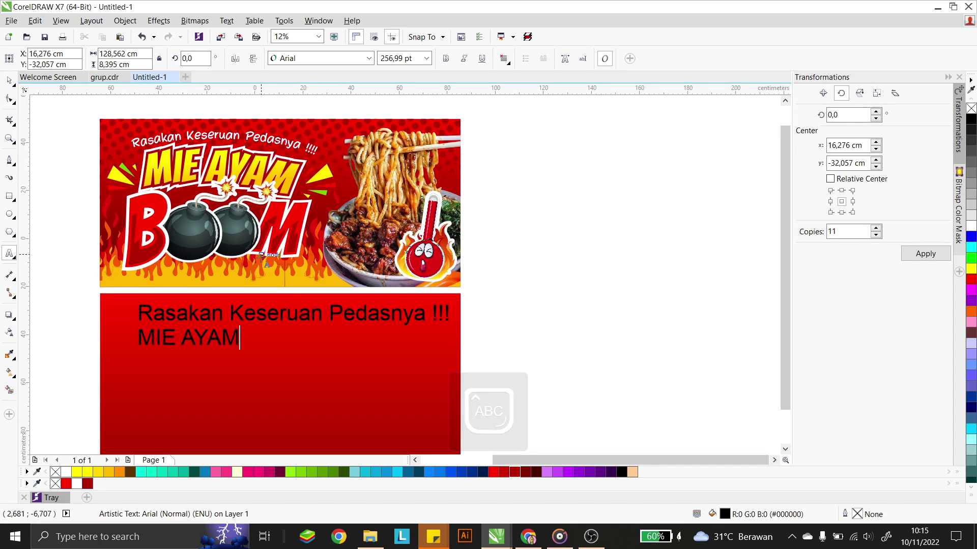
key(Return)
text(BOOM)
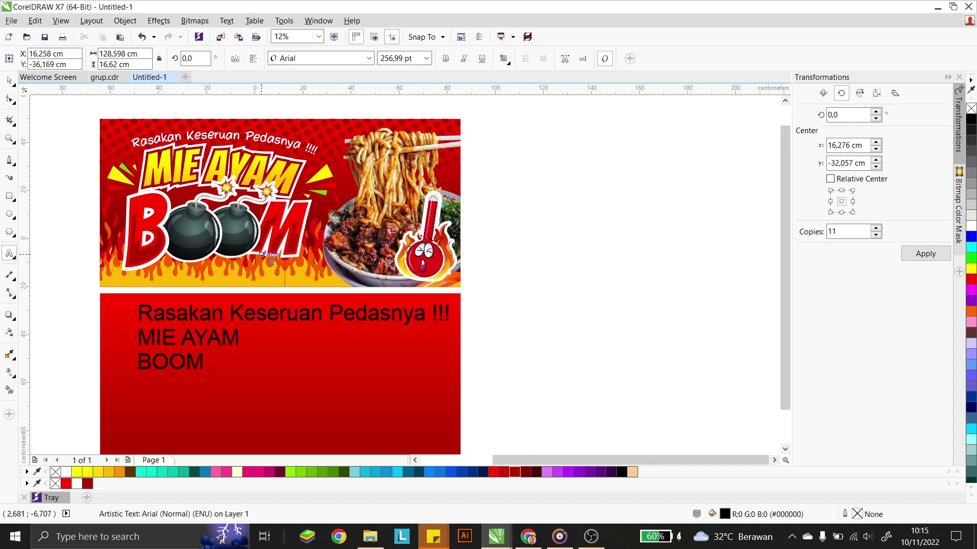
click(3, 81)
click(9, 80)
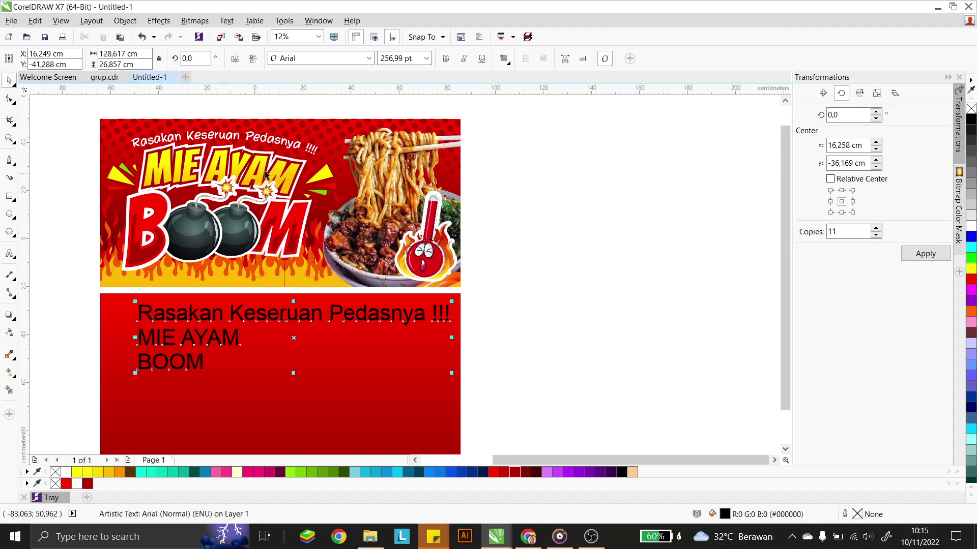
Shift the three-line text down and left within the red rectangle and break it apart into separate lines.
scroll(470, 209, down, 2)
scroll(333, 225, up, 2)
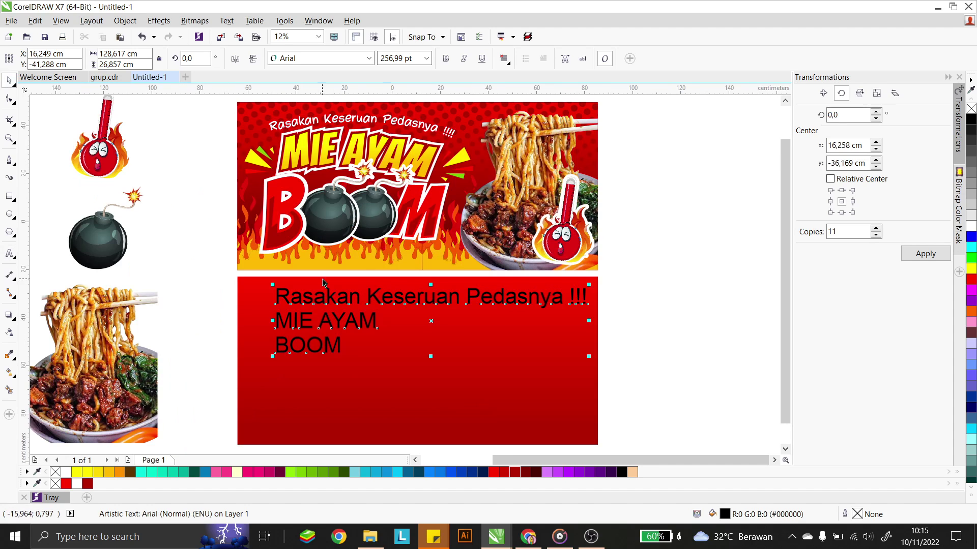
click(359, 306)
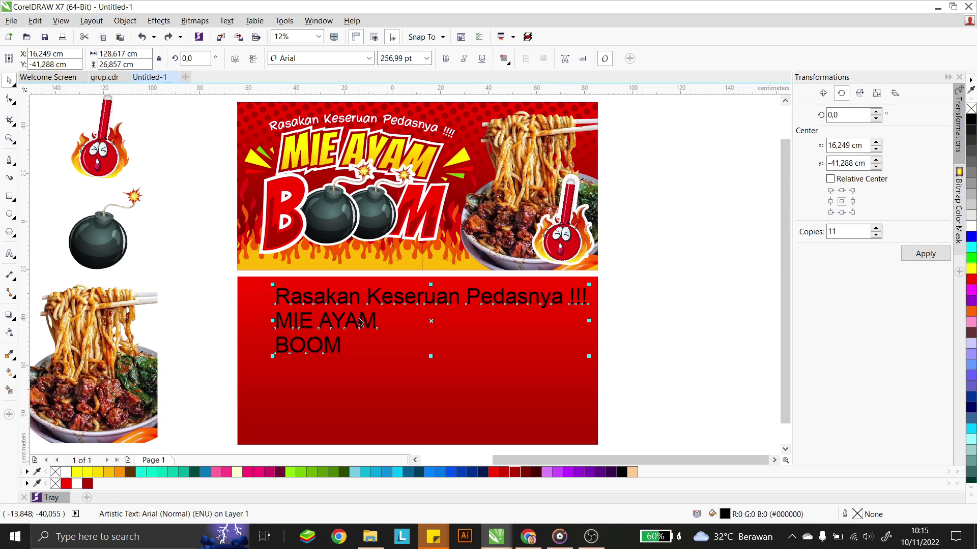
drag(362, 319, 343, 341)
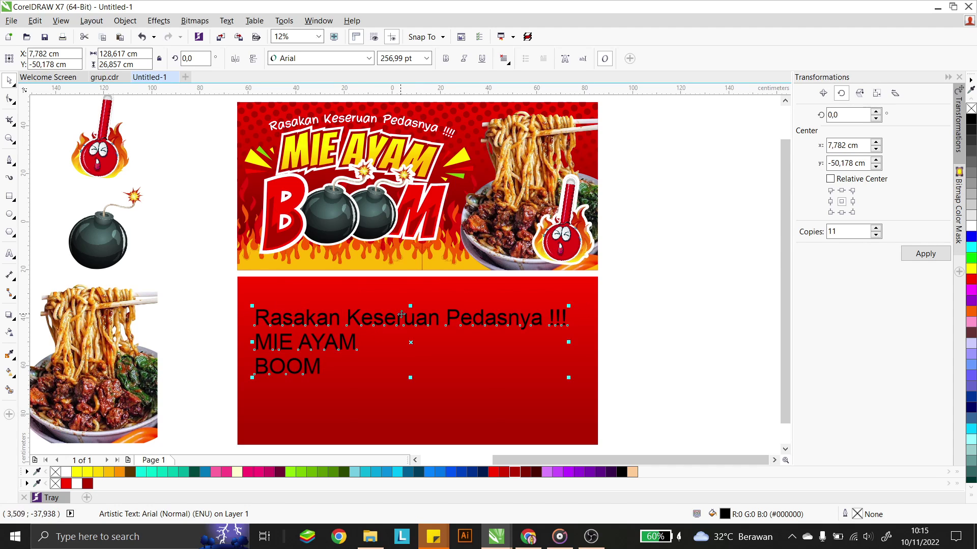
drag(402, 316, 404, 315)
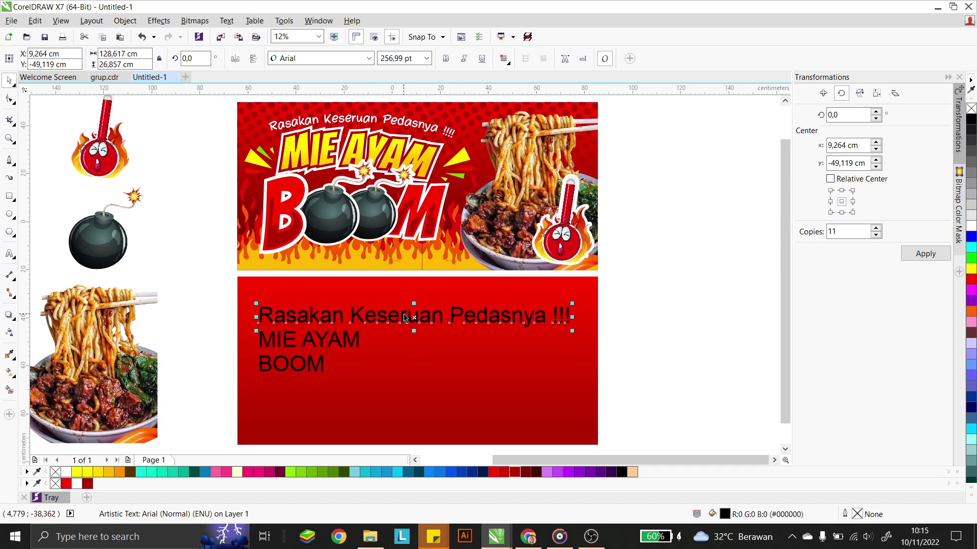
click(602, 340)
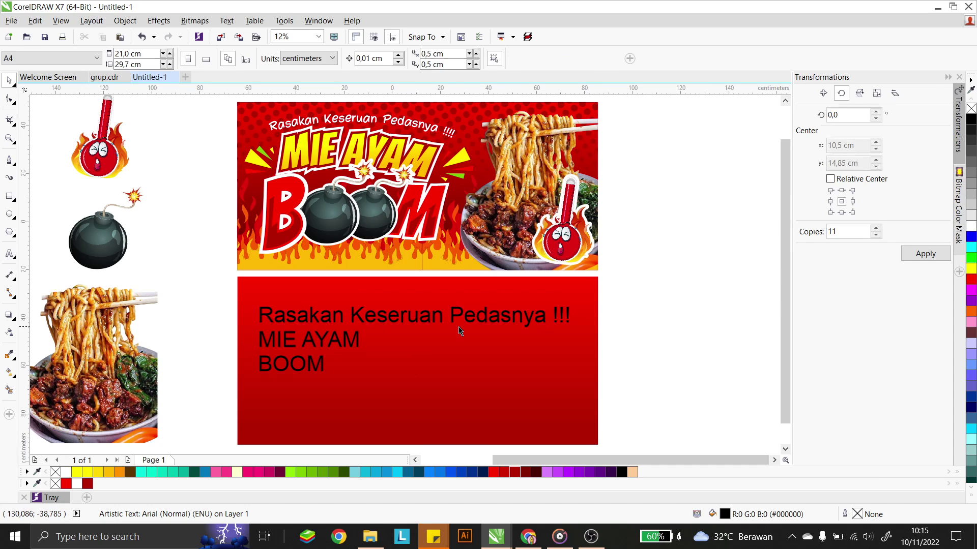
Centre "MIE AYAM" and "BOOM" on each other and enlarge them together below the tagline, with "MIE AYAM" about 92 cm wide.
click(370, 342)
click(335, 346)
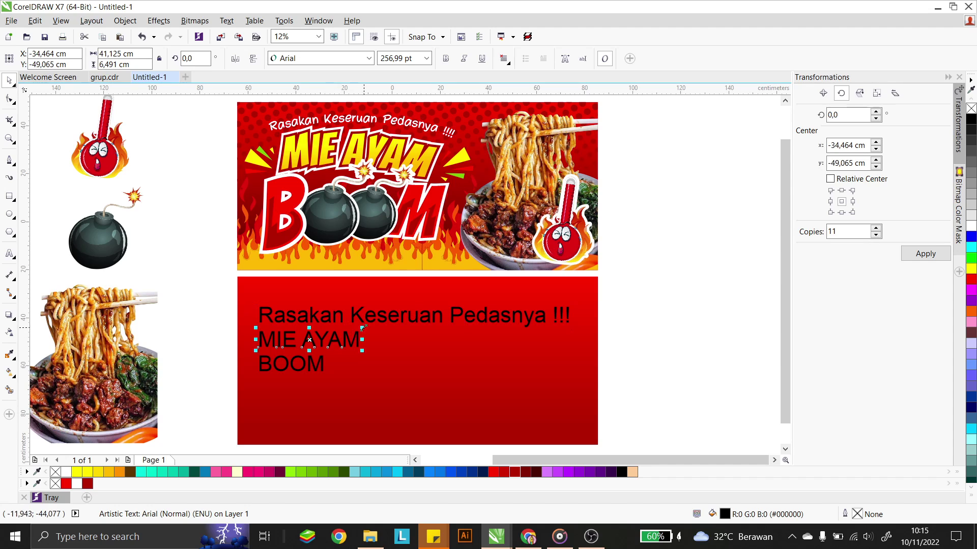
shift+click(322, 365)
key(c)
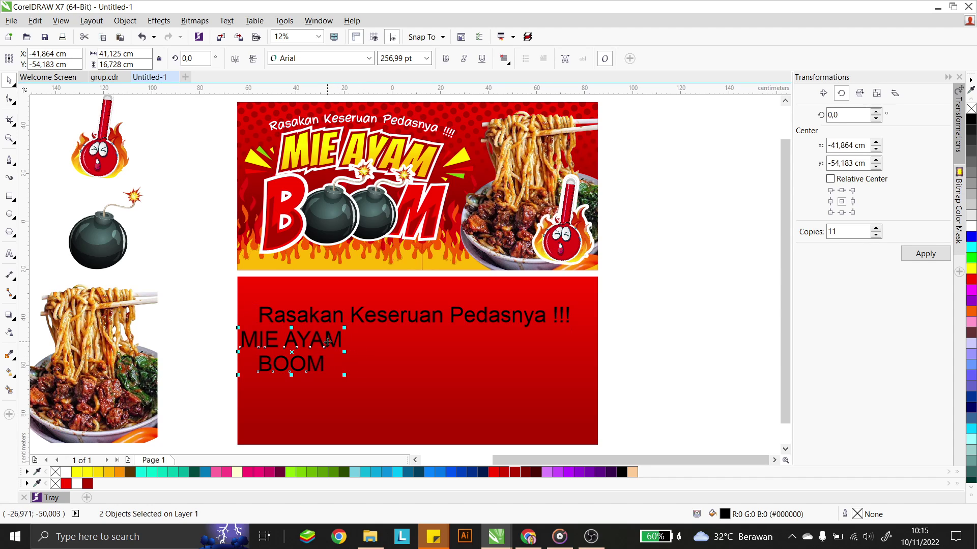
drag(328, 342, 633, 342)
click(633, 342)
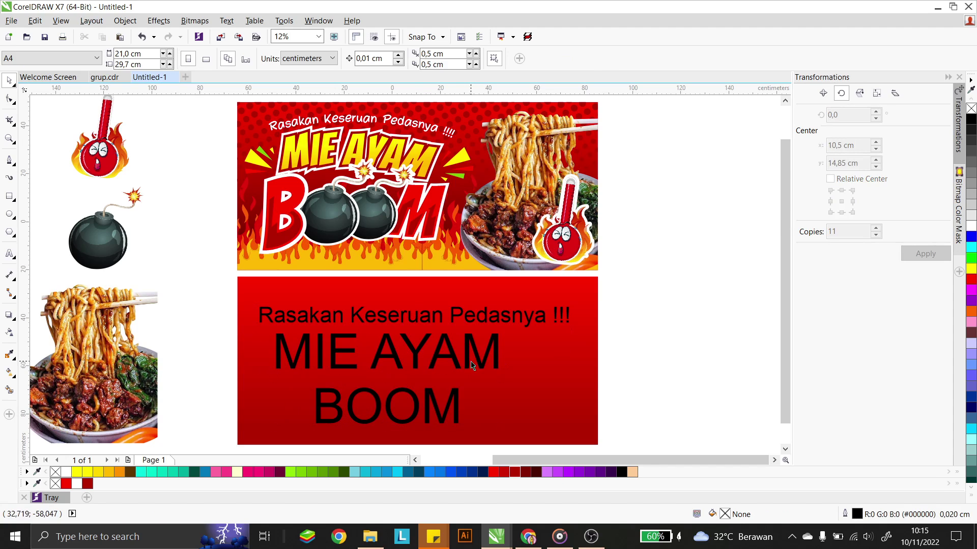
Move "MIE AYAM" down about 4 cm, closer to "BOOM", and shrink it to about 64 cm wide.
click(454, 364)
drag(451, 358, 451, 367)
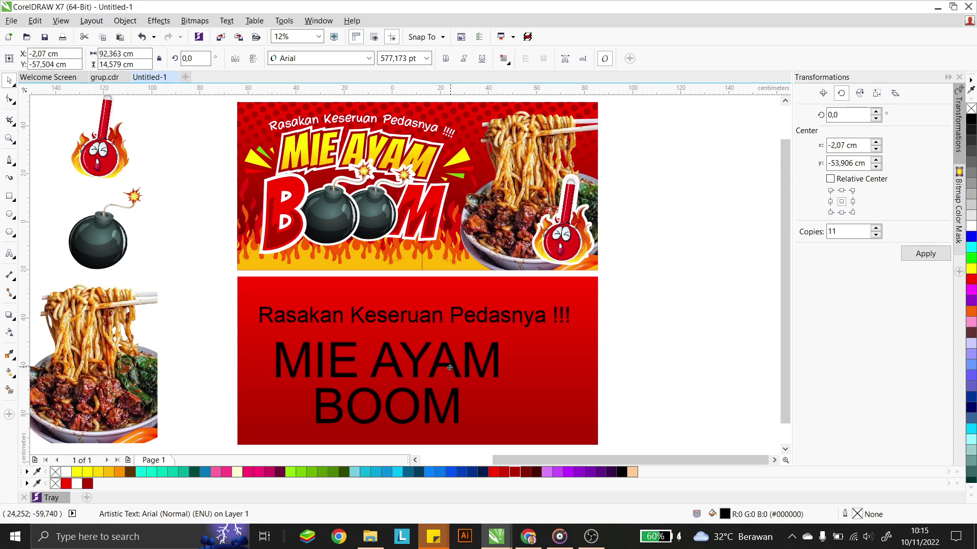
drag(503, 341, 467, 345)
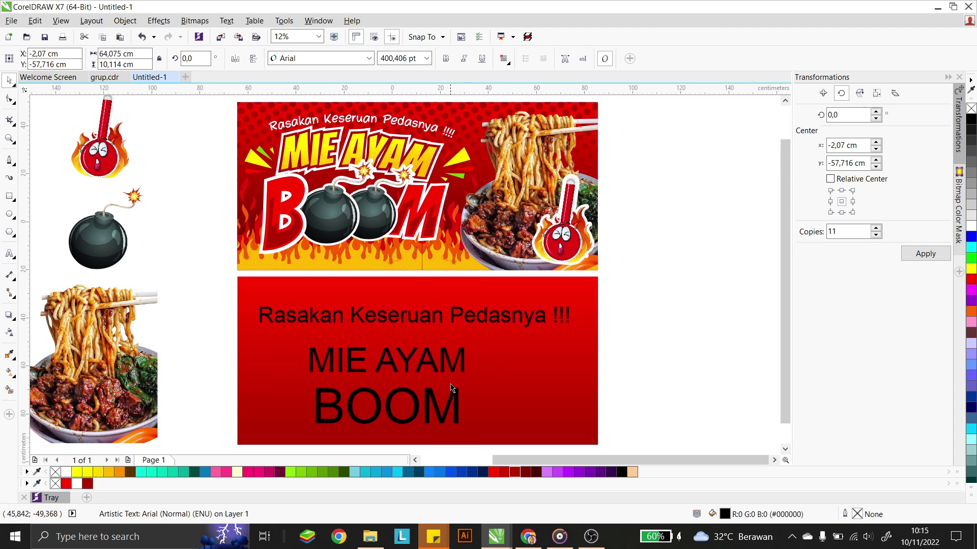
Change the font of "MIE AYAM" and "BOOM" to Bangers.
shift+click(443, 412)
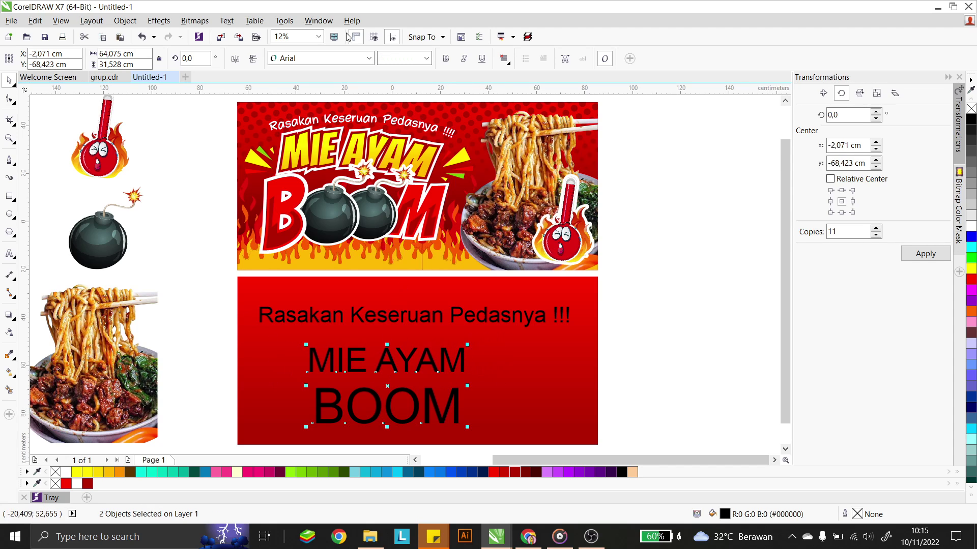
click(368, 58)
mouse_move(307, 264)
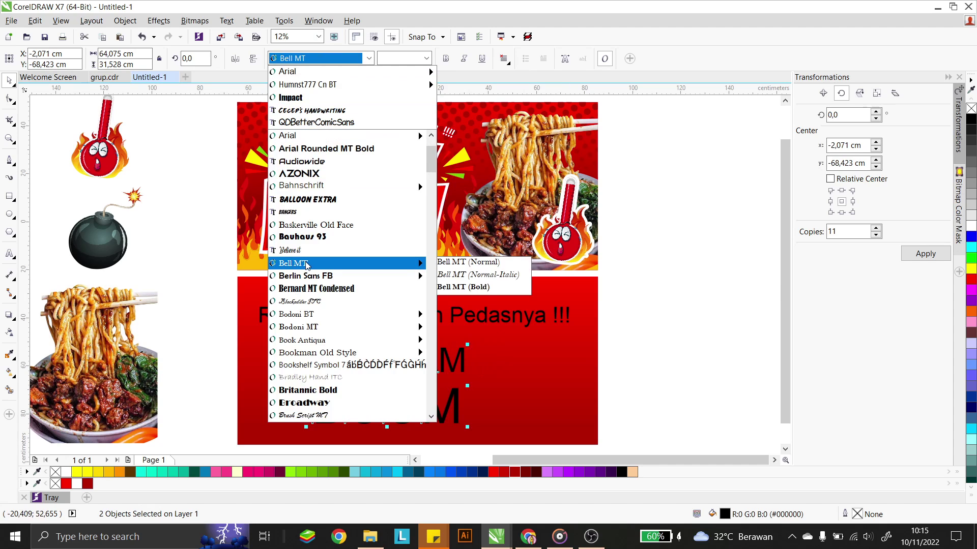
scroll(307, 264, down, 2)
click(318, 135)
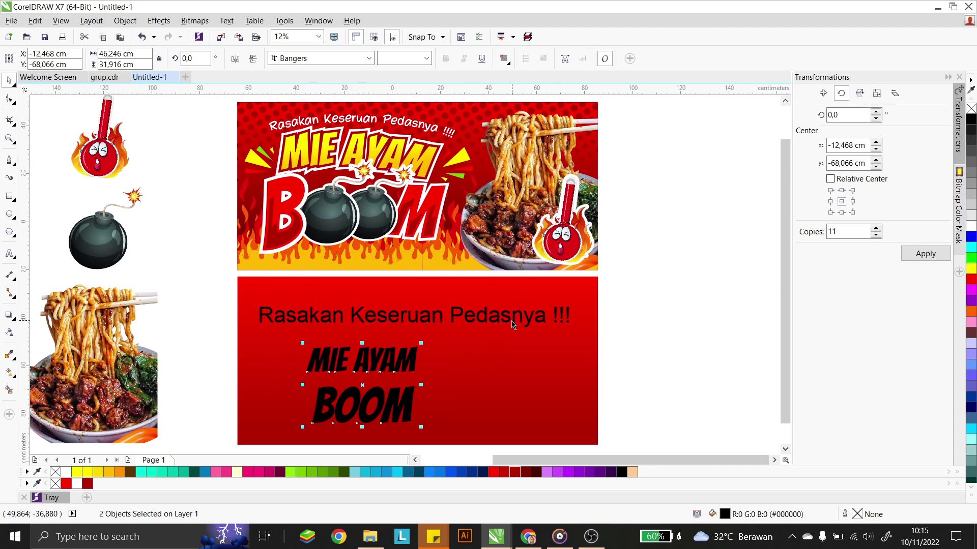
click(668, 357)
Move "MIE AYAM" down against "BOOM" and enlarge "BOOM" about its centre to about 56 cm wide.
click(414, 352)
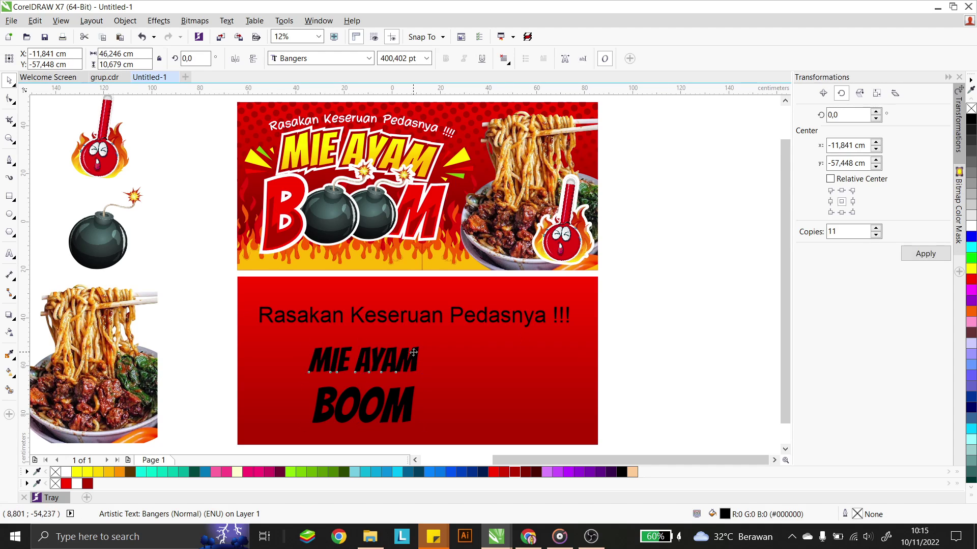
drag(413, 352, 413, 362)
click(407, 392)
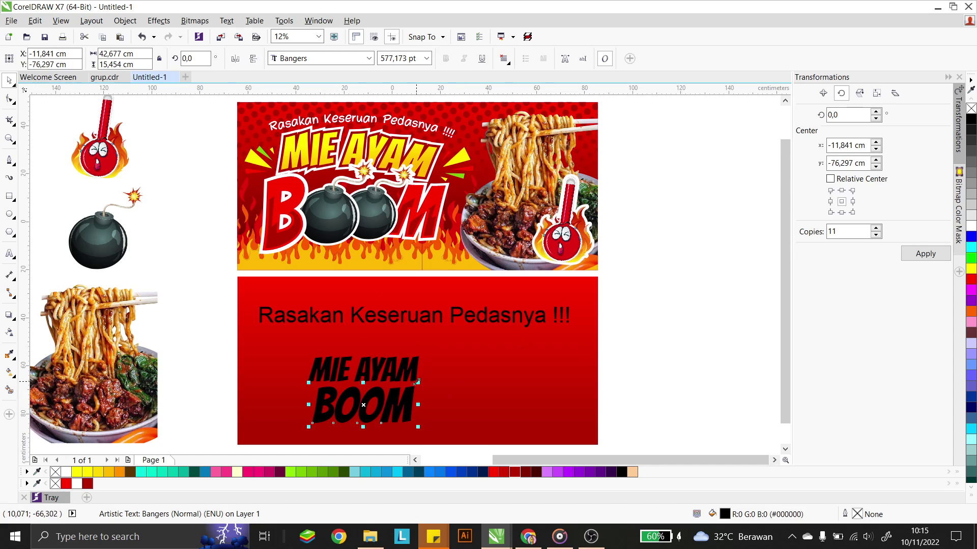
drag(416, 380, 434, 375)
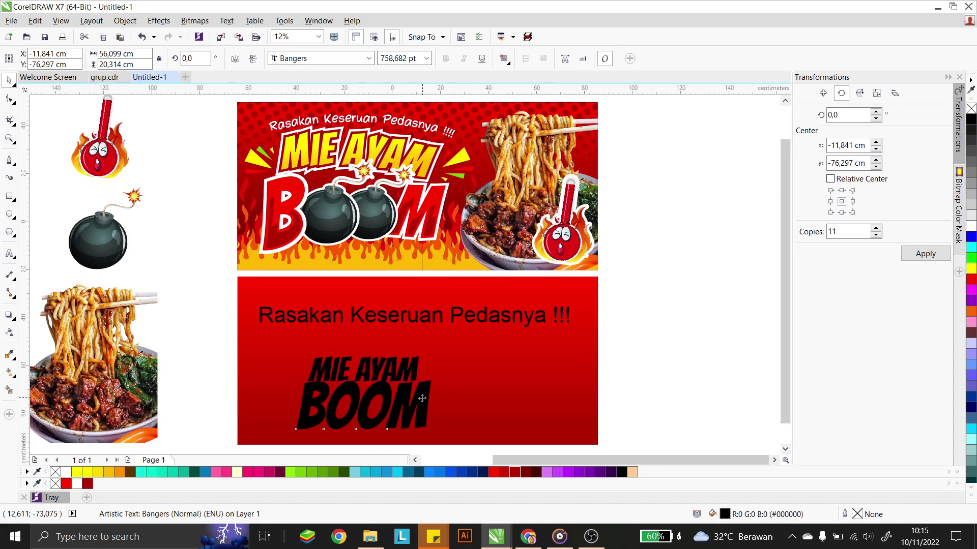
Move both title words together up and right beneath the tagline, and shift "MIE AYAM" about 2 cm further right.
shift+click(410, 365)
drag(418, 362, 436, 342)
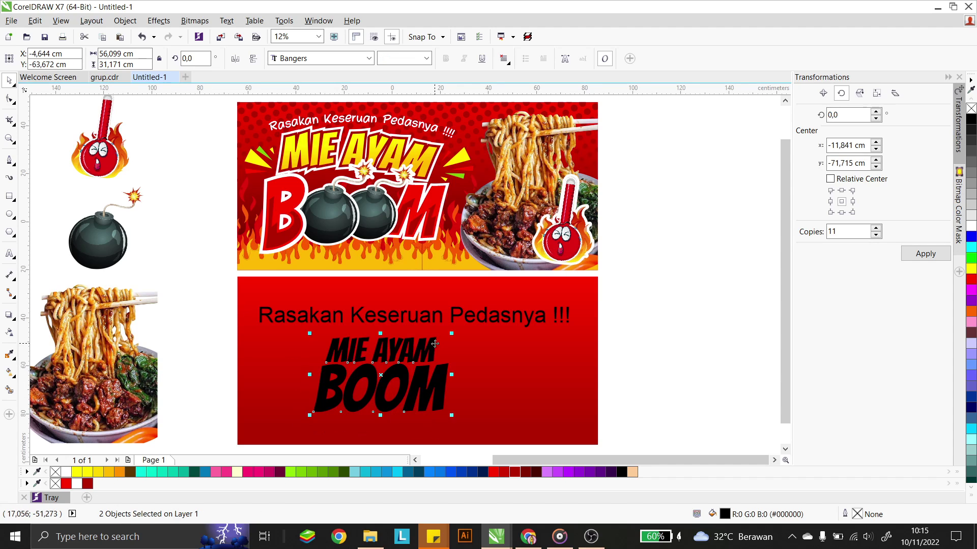
click(610, 349)
click(423, 356)
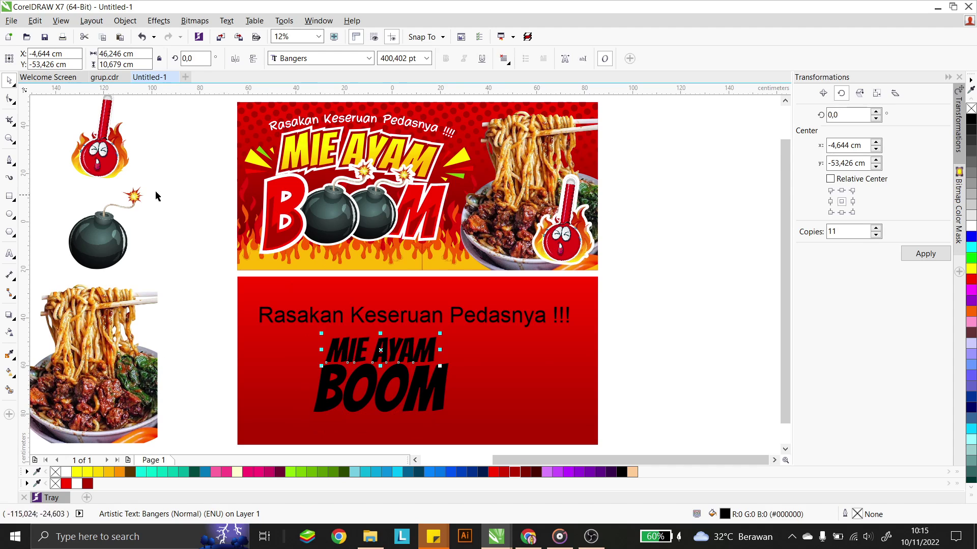
scroll(431, 367, up, 2)
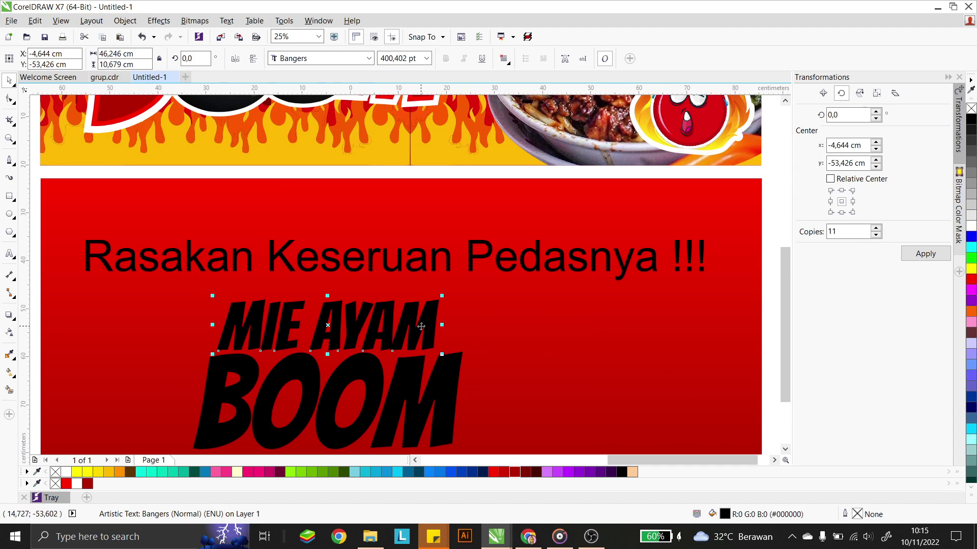
drag(421, 325, 432, 325)
scroll(435, 326, down, 2)
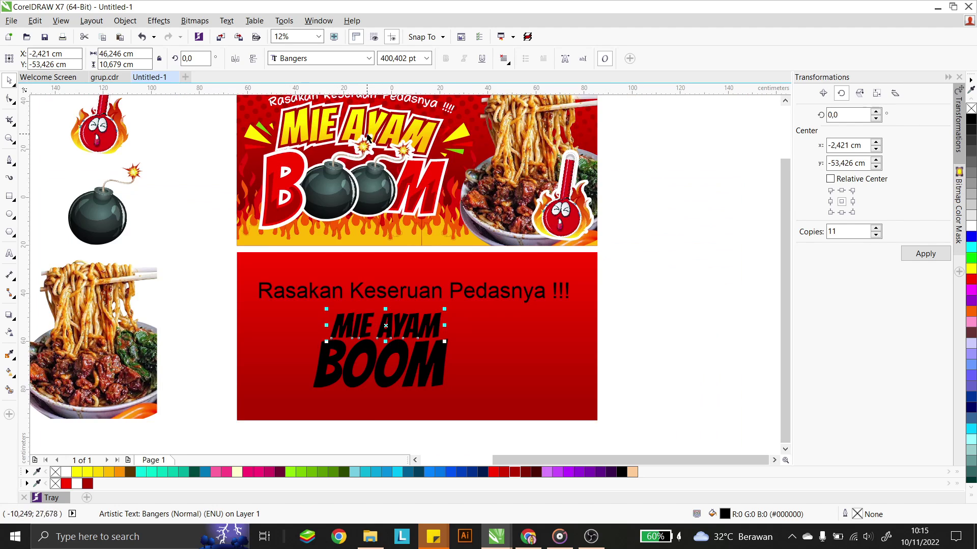
Fill "MIE AYAM" with a vertical gradient from yellow at the letter tops to orange-yellow at the bottoms.
click(9, 372)
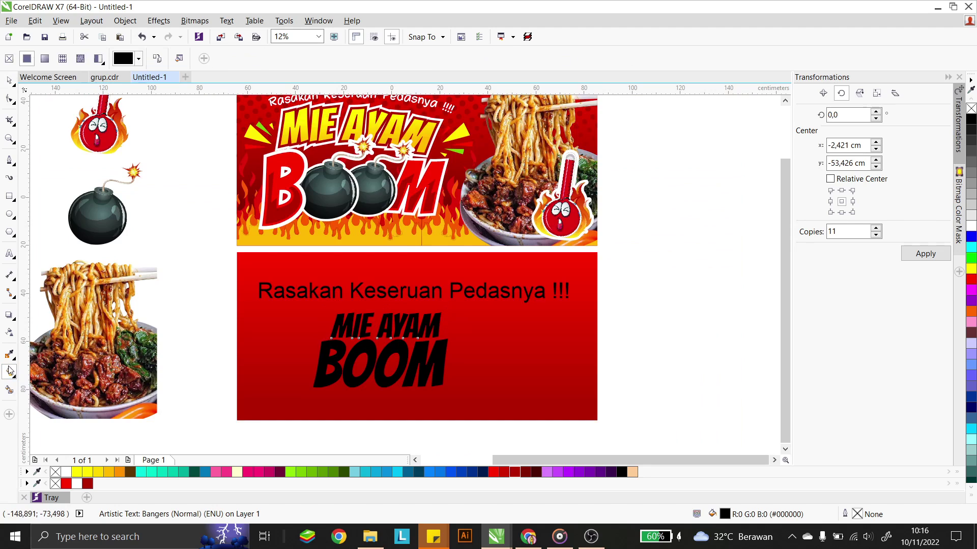
scroll(402, 341, up, 2)
drag(393, 293, 393, 340)
click(393, 294)
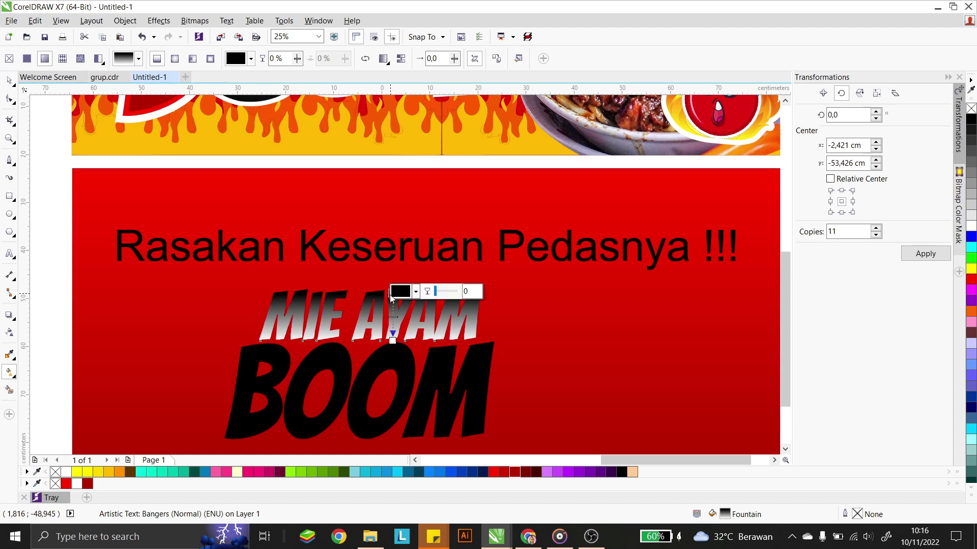
click(77, 472)
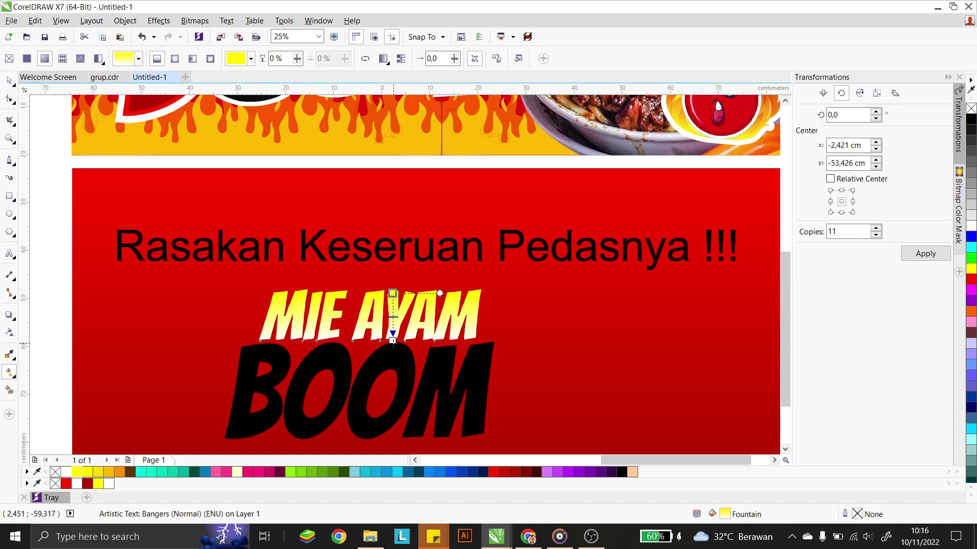
click(393, 341)
click(124, 473)
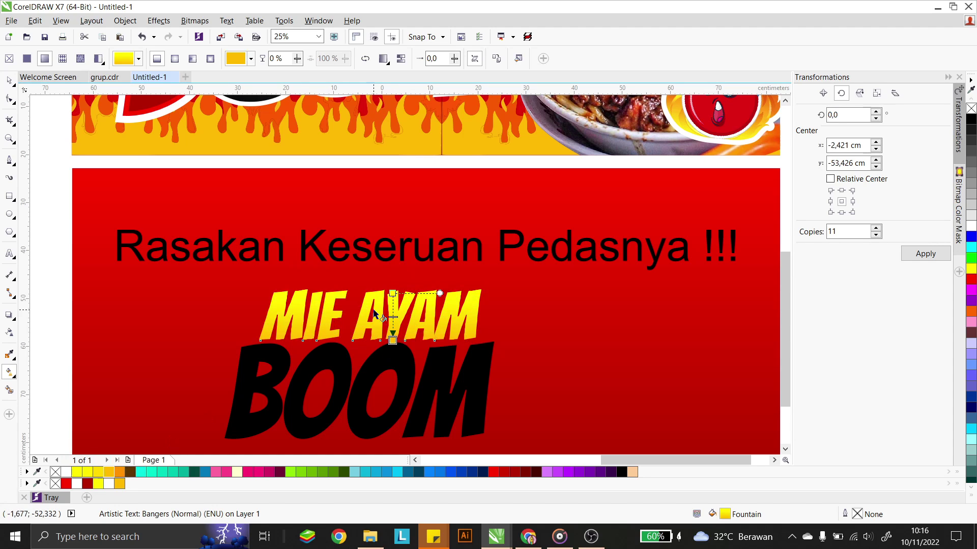
click(12, 81)
Give "MIE AYAM" a dark red (#850000) outline 1.0 cm wide, placed behind the fill and scaling with the object.
scroll(451, 276, down, 2)
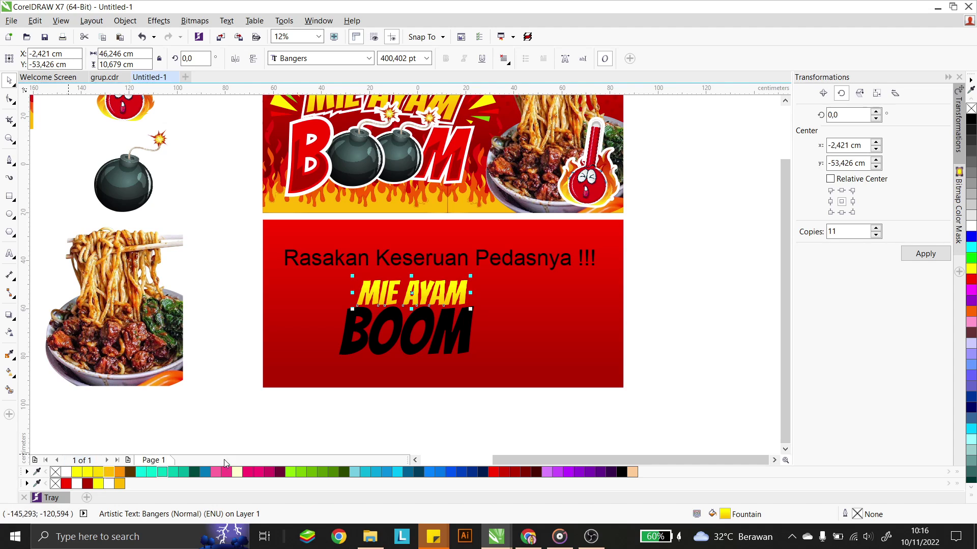
scroll(468, 300, up, 2)
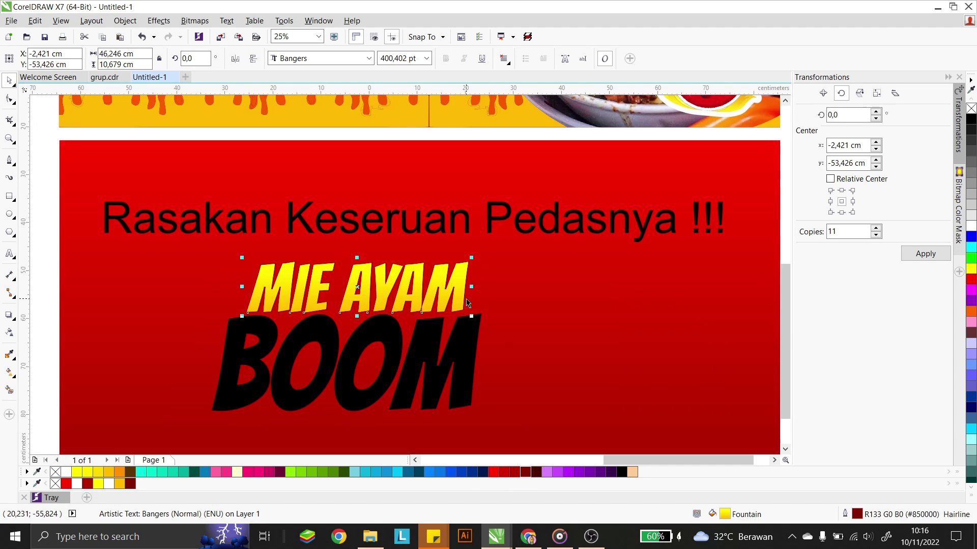
double_click(857, 514)
text(1)
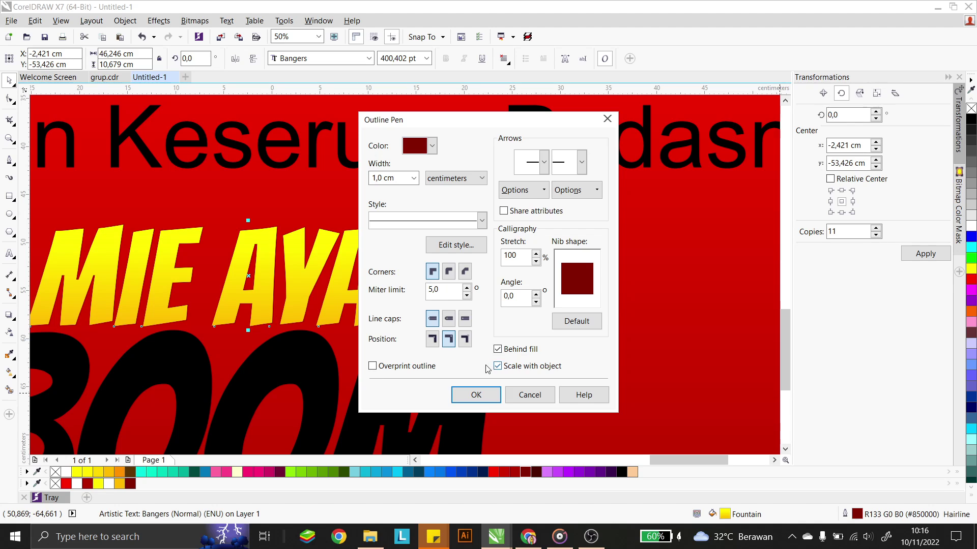
click(475, 395)
scroll(425, 247, down, 1)
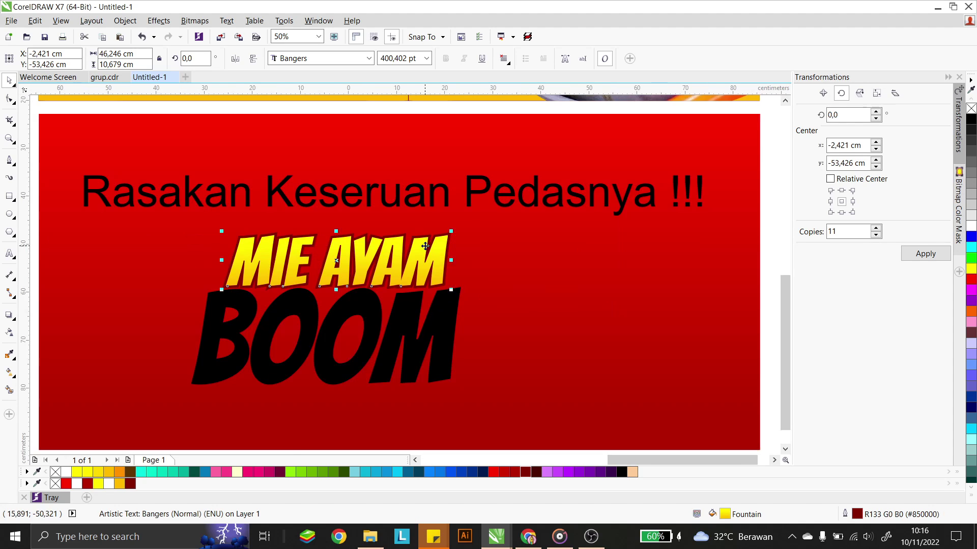
scroll(425, 246, down, 2)
scroll(442, 234, down, 1)
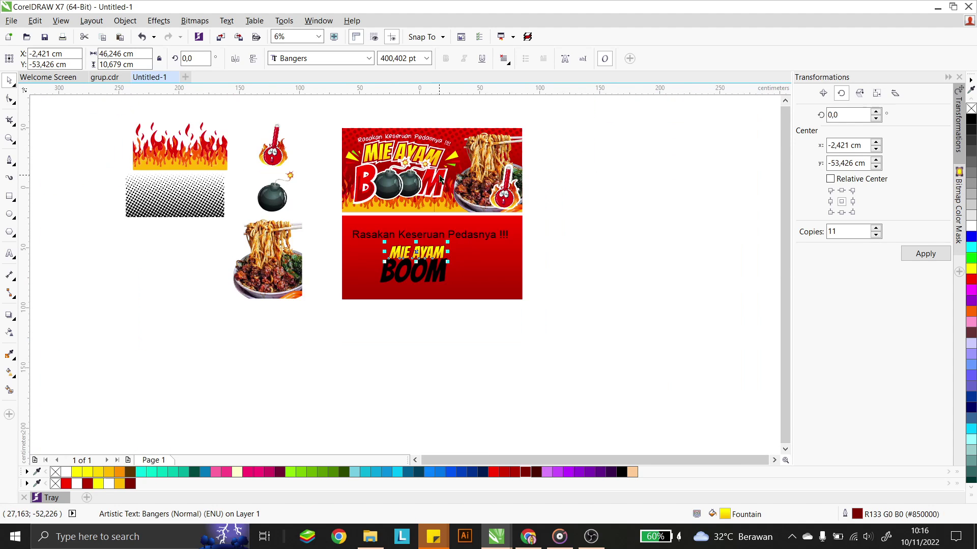
Enlarge "MIE AYAM" and "BOOM" together in proportion until "MIE AYAM" is about 63 cm wide.
scroll(440, 178, up, 1)
shift+click(448, 367)
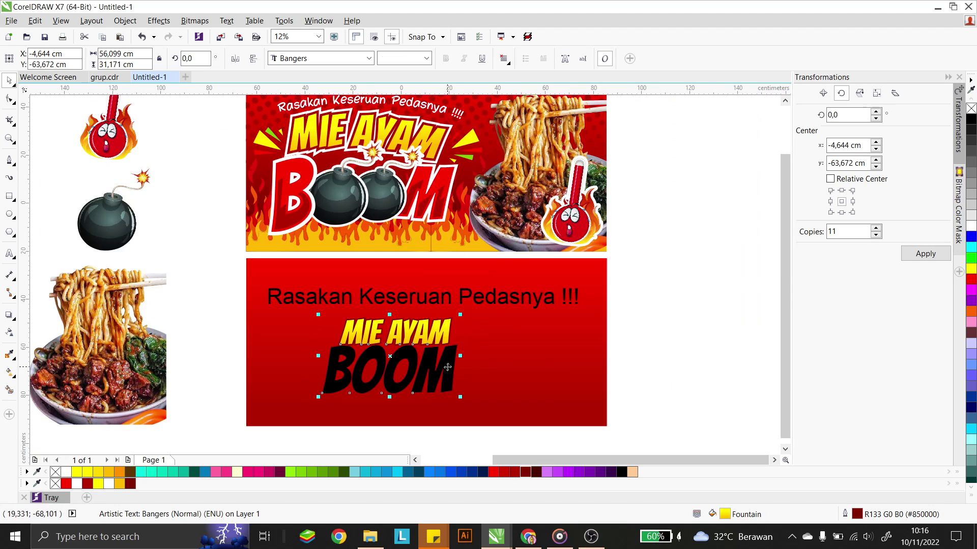
drag(460, 314, 448, 334)
click(628, 342)
Set the dark red outline of "MIE AYAM" to 1.6 cm wide.
click(405, 331)
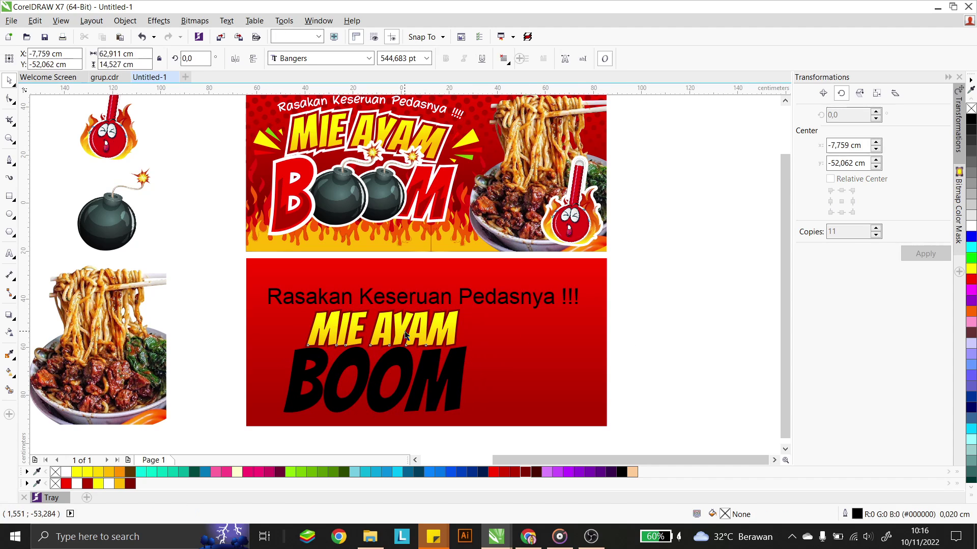
double_click(856, 515)
double_click(392, 179)
text(1,6)
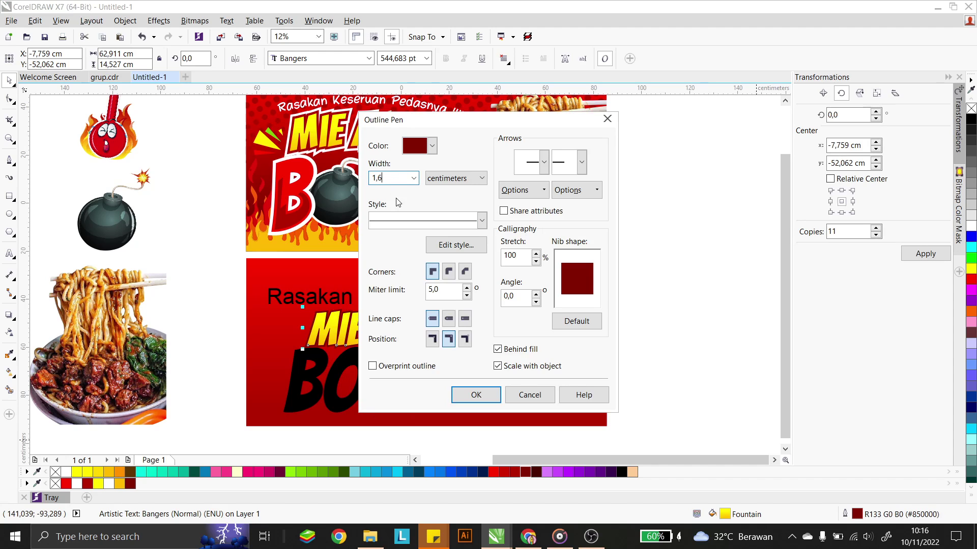
click(476, 395)
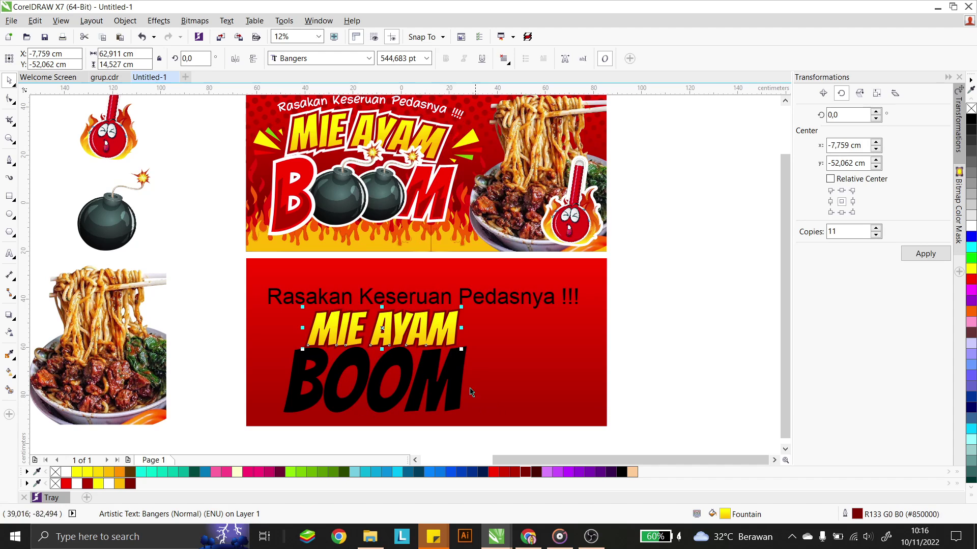
Place a copy of "MIE AYAM" to the right of the original, and give the original a white fill and a 3.5 cm white outline.
drag(442, 344, 601, 337)
right_click(601, 337)
click(451, 330)
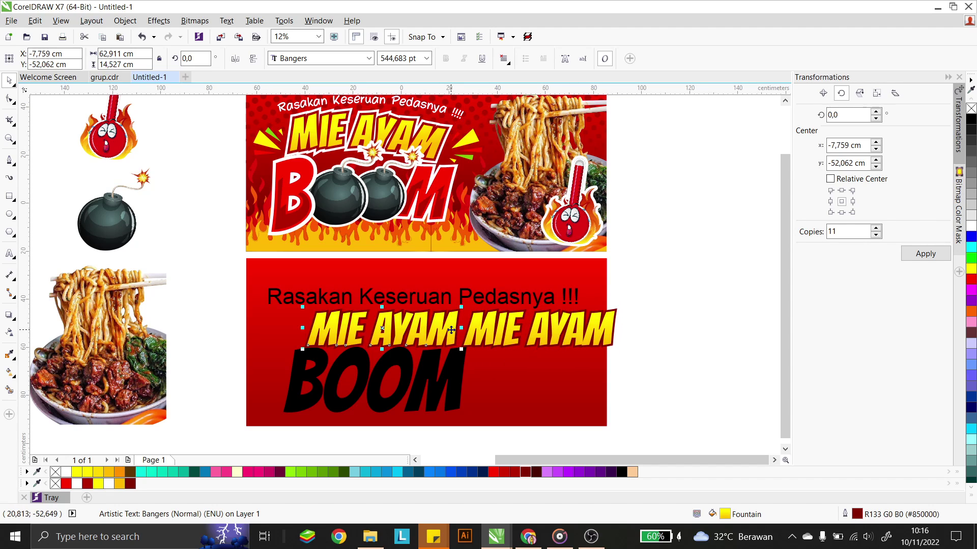
double_click(857, 515)
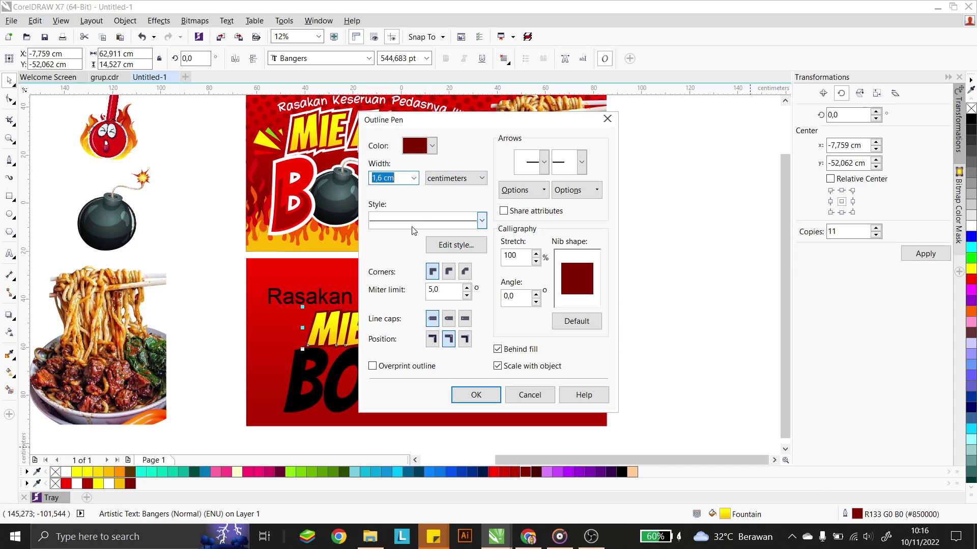
text(3,5)
click(482, 396)
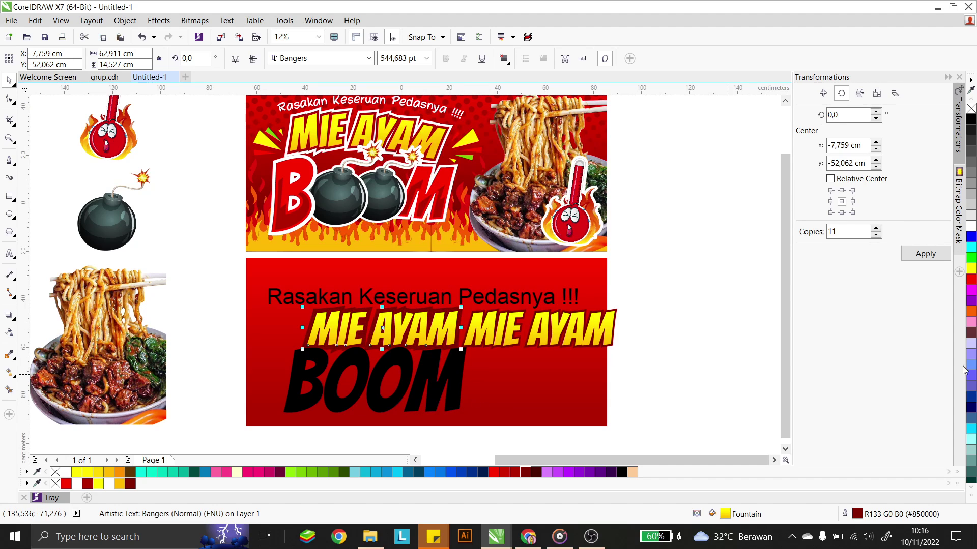
right_click(971, 227)
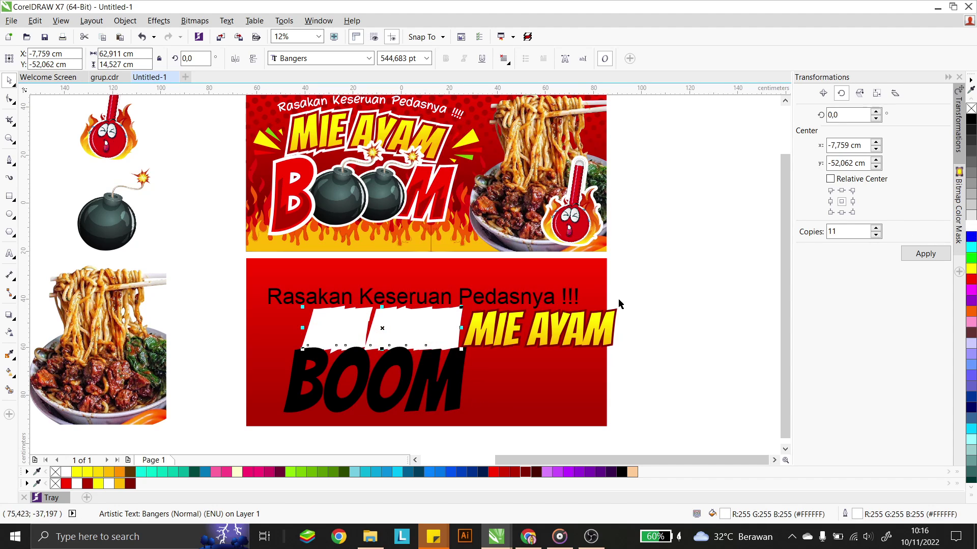
click(715, 290)
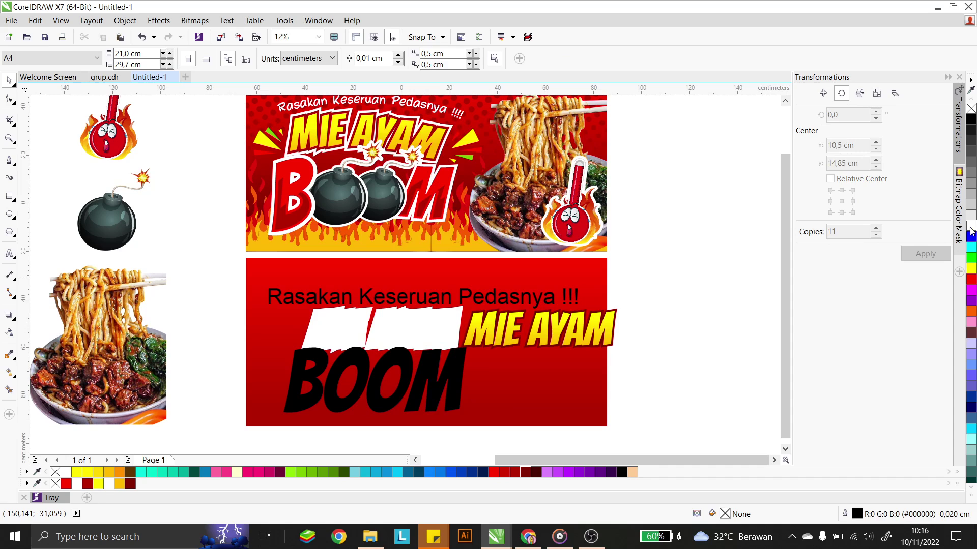
Centre the yellow "MIE AYAM" copy horizontally over the white version so it forms a white border.
click(580, 332)
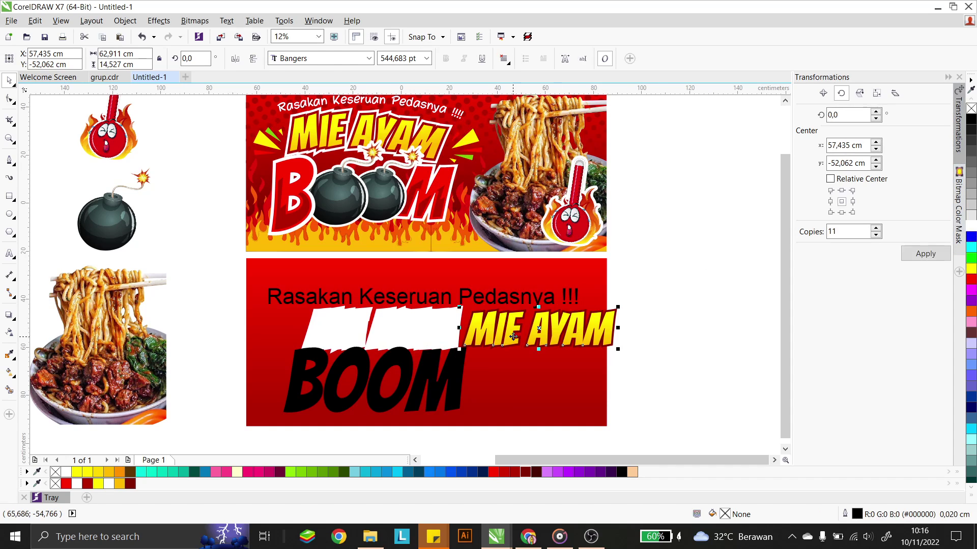
shift+click(431, 334)
click(653, 314)
click(575, 334)
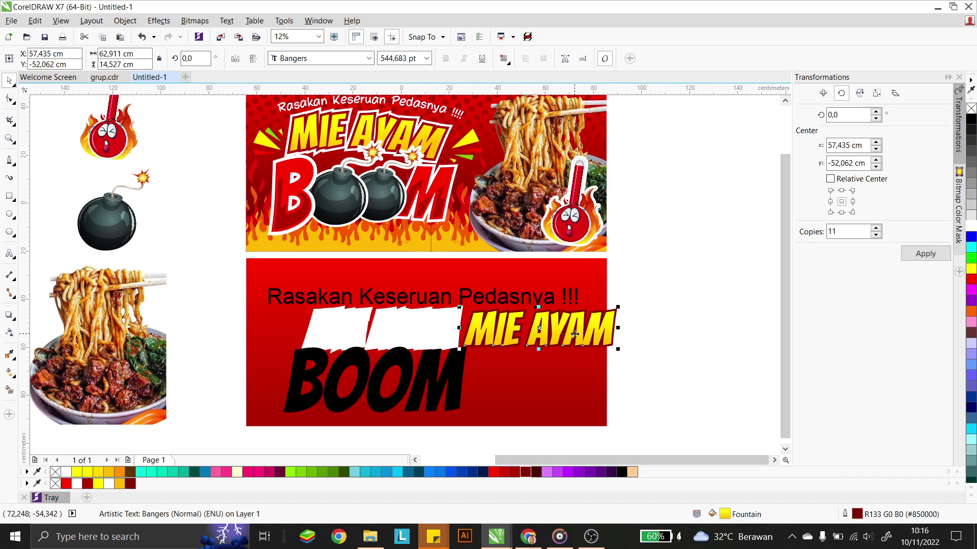
click(640, 281)
click(570, 332)
shift+click(367, 330)
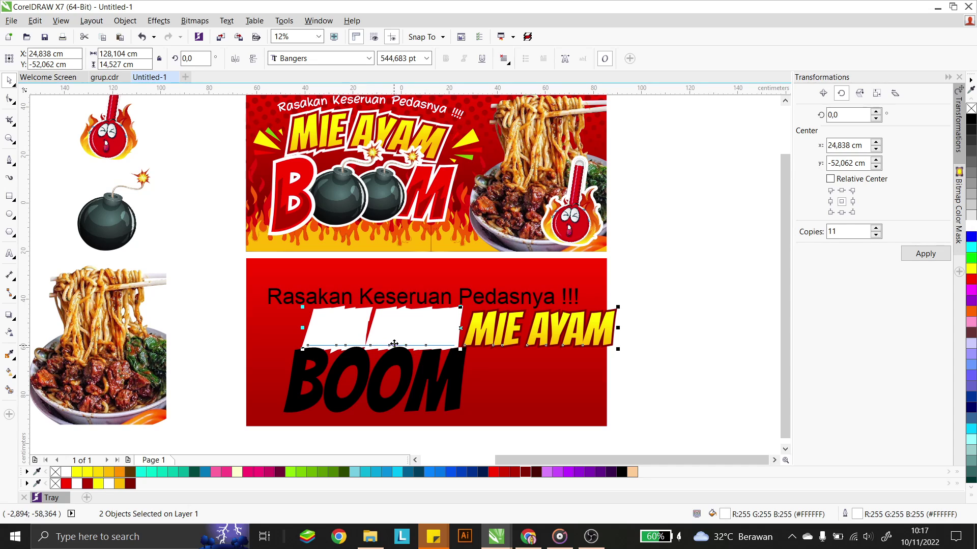
key(c)
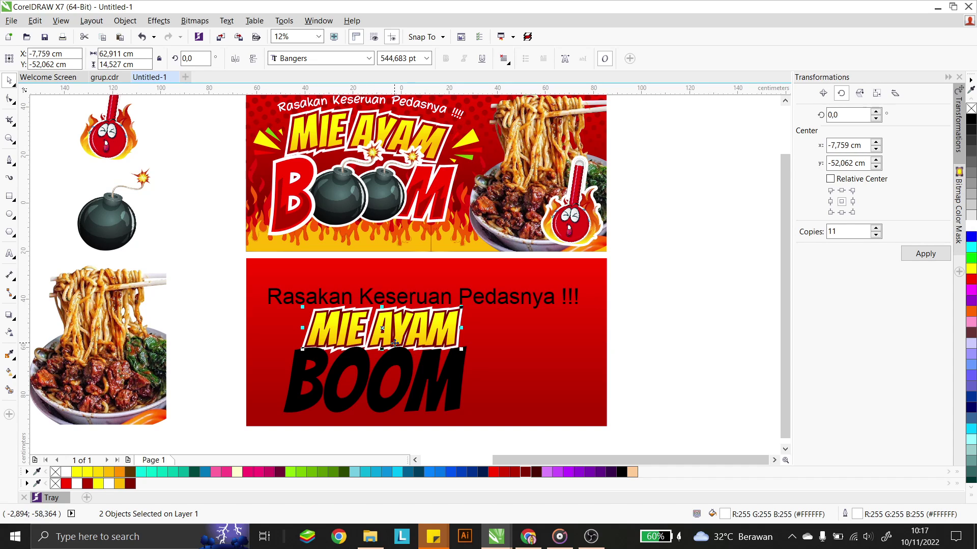
Move "BOOM" down clear of "MIE AYAM" and enlarge both "MIE AYAM" layers about their centre to about 66 cm wide.
click(438, 389)
drag(447, 371, 451, 393)
drag(661, 360, 259, 301)
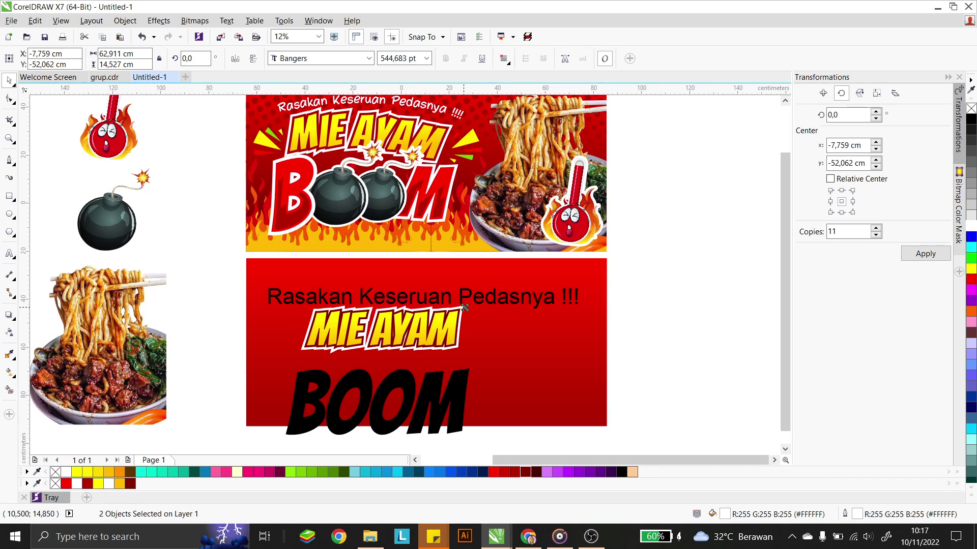
drag(465, 307, 465, 306)
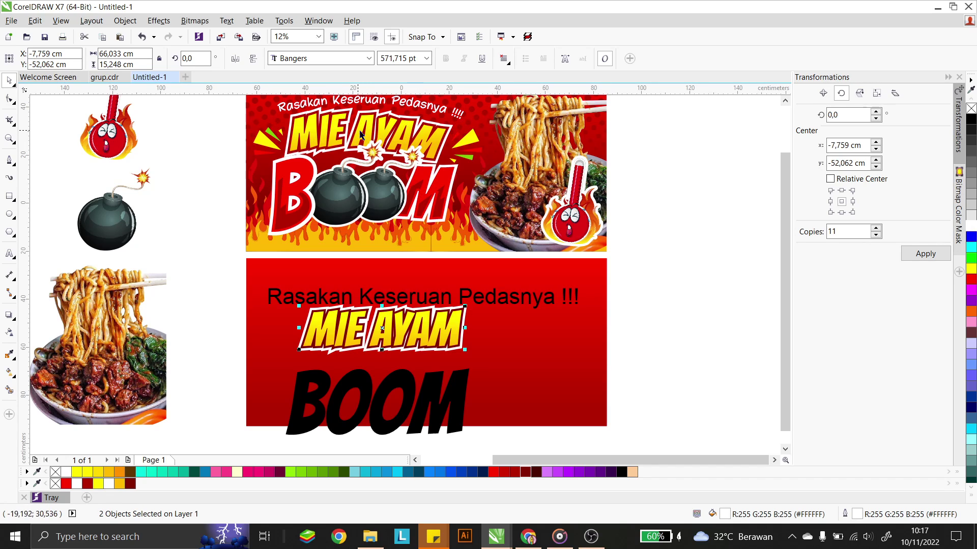
click(619, 343)
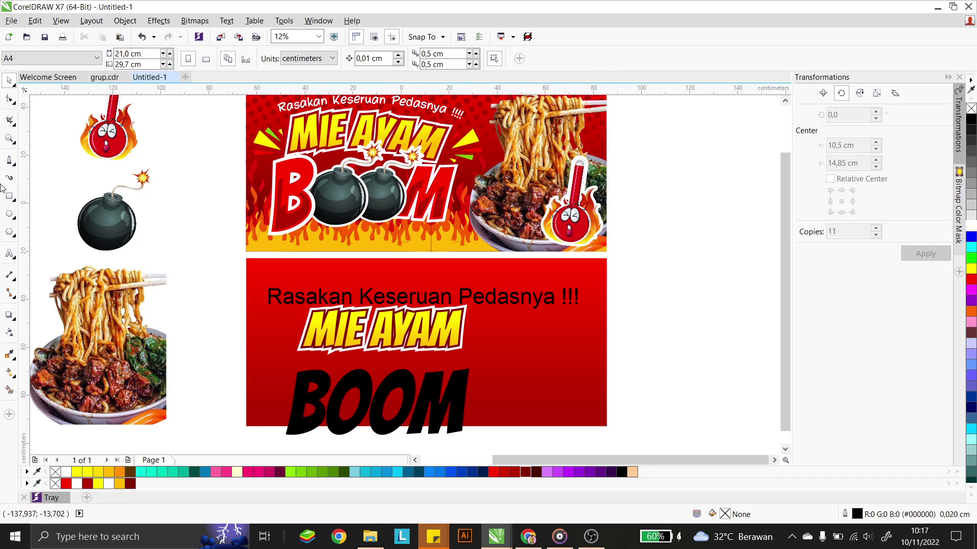
Draw an ellipse about 93 × 26 cm beside the banner and fit the yellow "MIE AYAM" along its upper edge.
click(6, 216)
drag(537, 338, 763, 402)
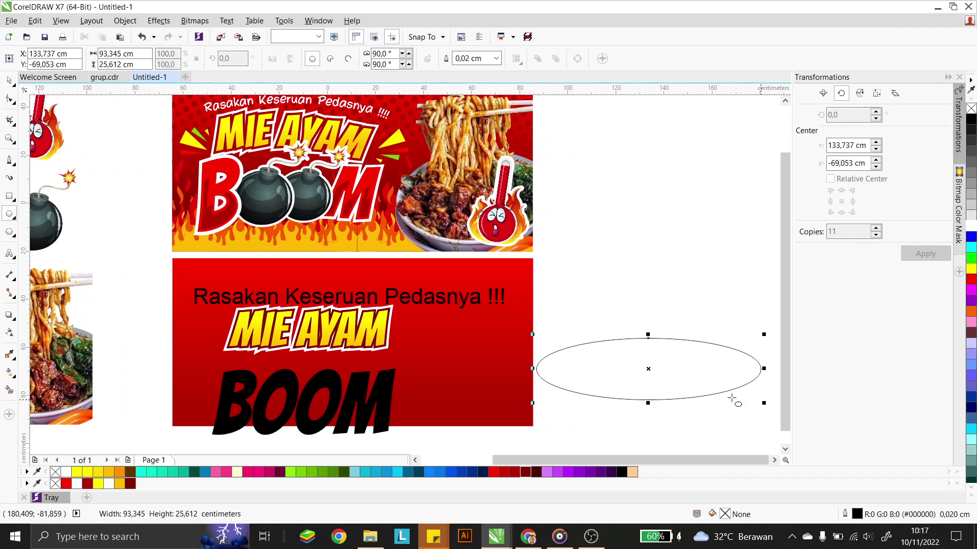
click(10, 80)
click(272, 342)
drag(272, 342, 525, 285)
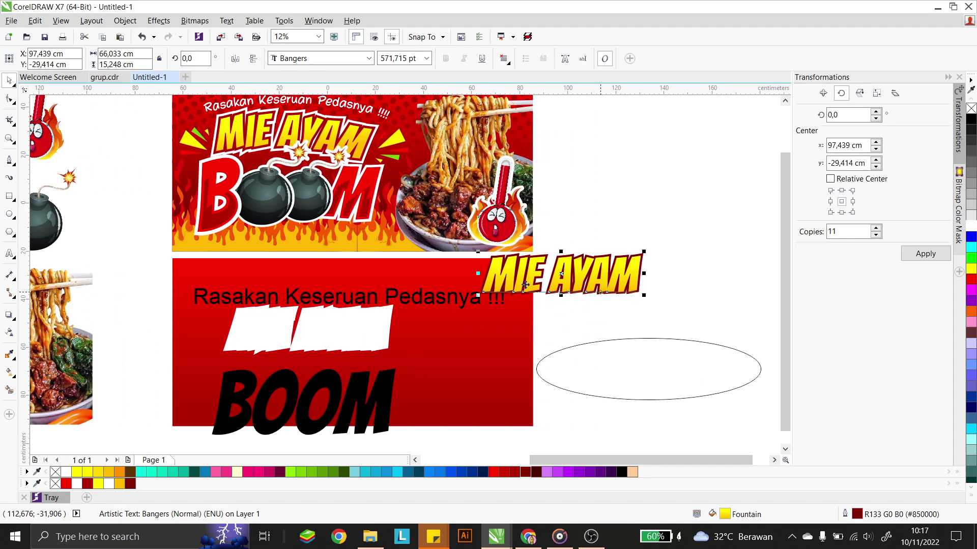
click(226, 20)
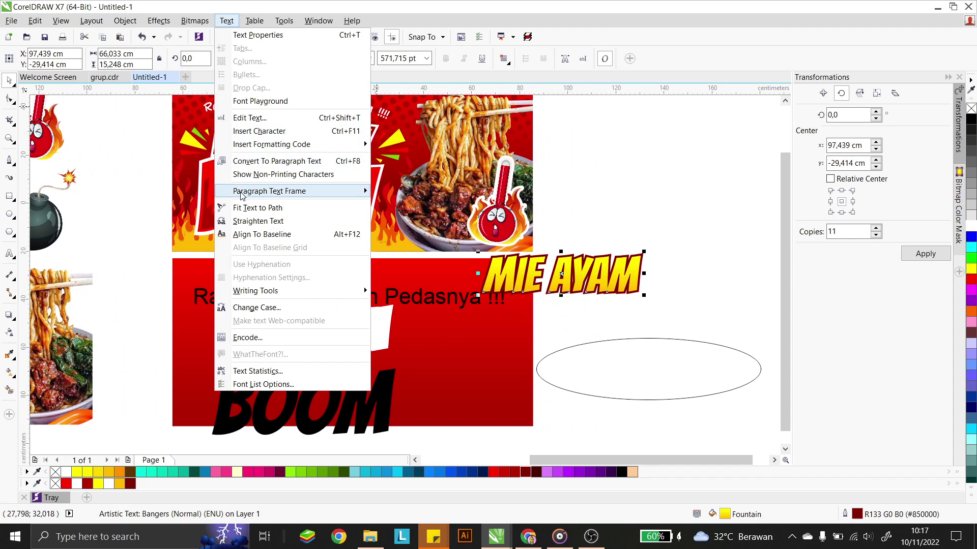
click(242, 208)
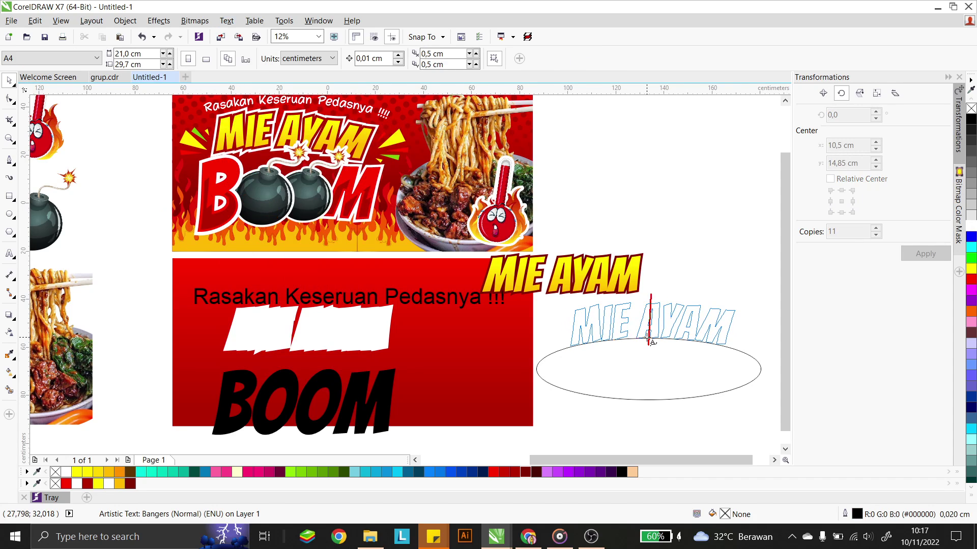
click(651, 340)
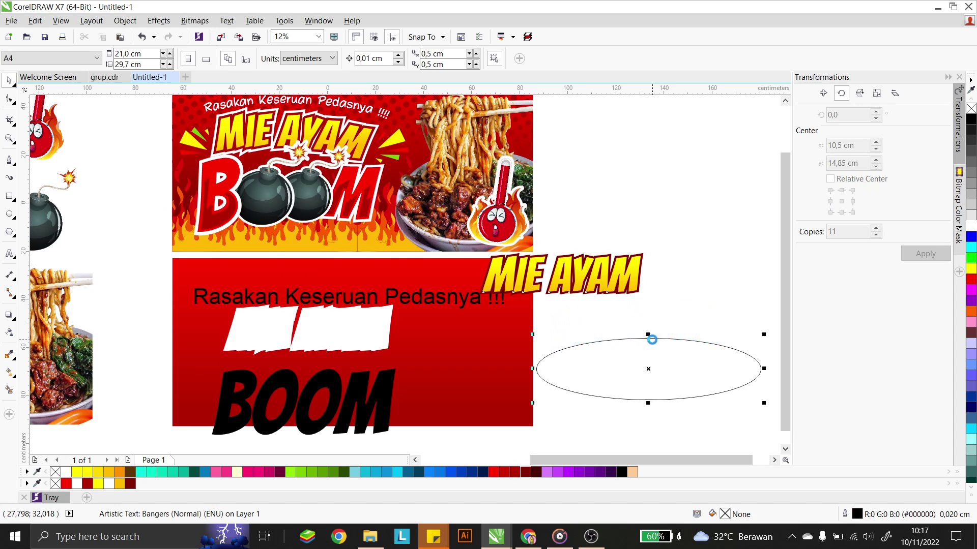
Narrow the ellipse to about 85 cm wide for a tighter text curve and shift it slightly up and left.
click(761, 368)
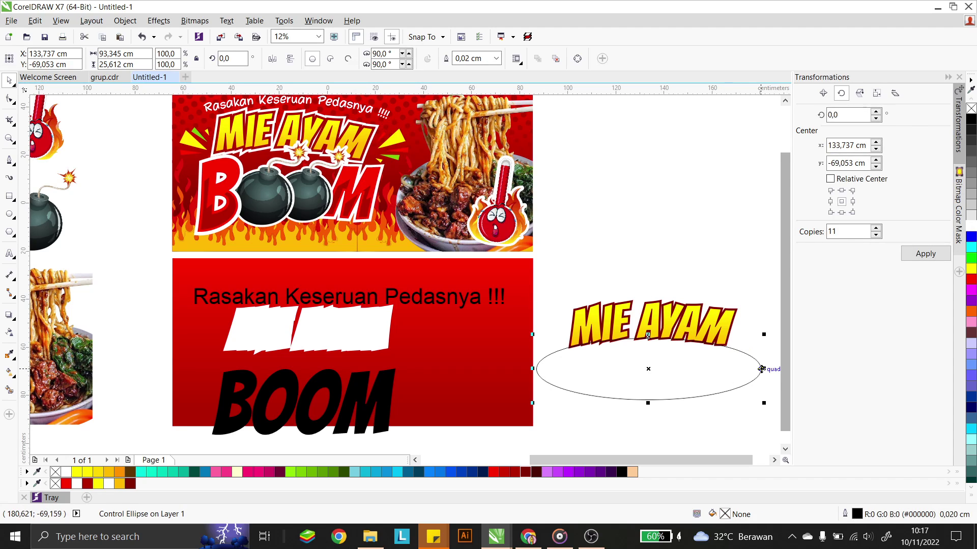
drag(761, 368, 753, 368)
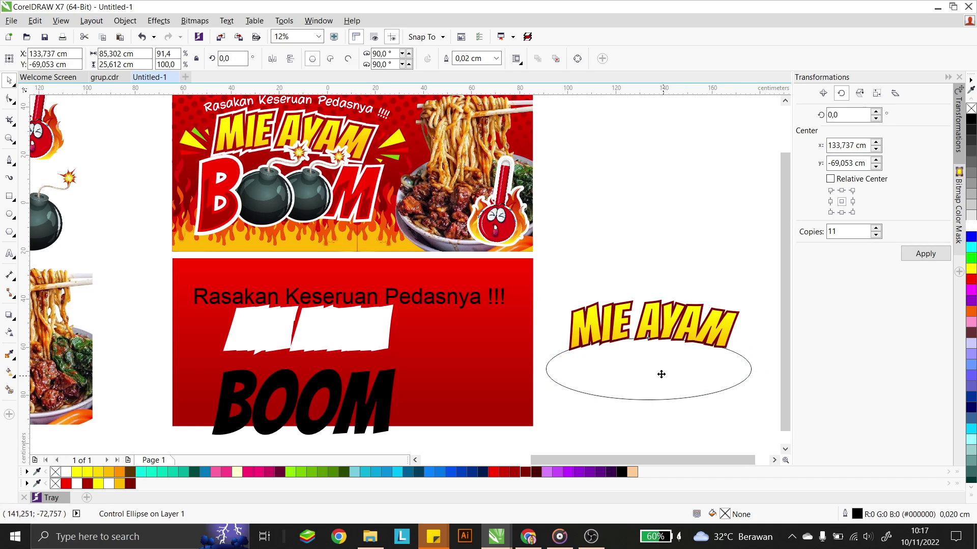
drag(661, 375, 647, 345)
Break the curved "MIE AYAM" apart from its ellipse and delete the ellipse.
click(628, 186)
click(648, 305)
click(664, 316)
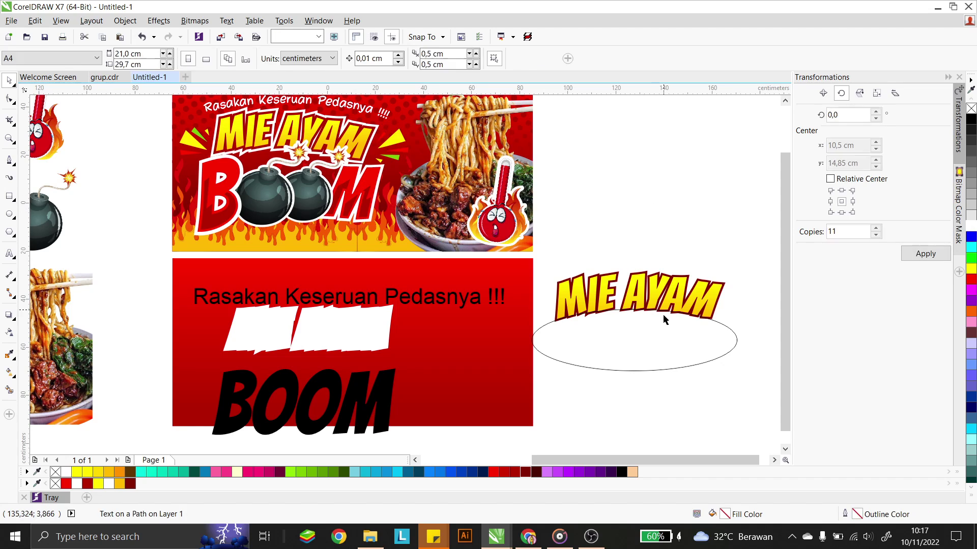
click(664, 319)
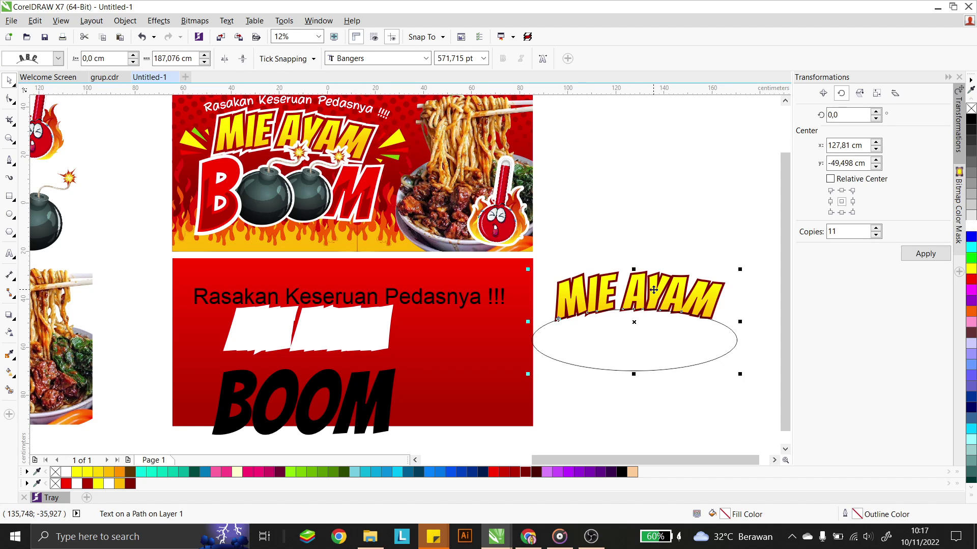
key(ctrl+k)
scroll(654, 290, up, 1)
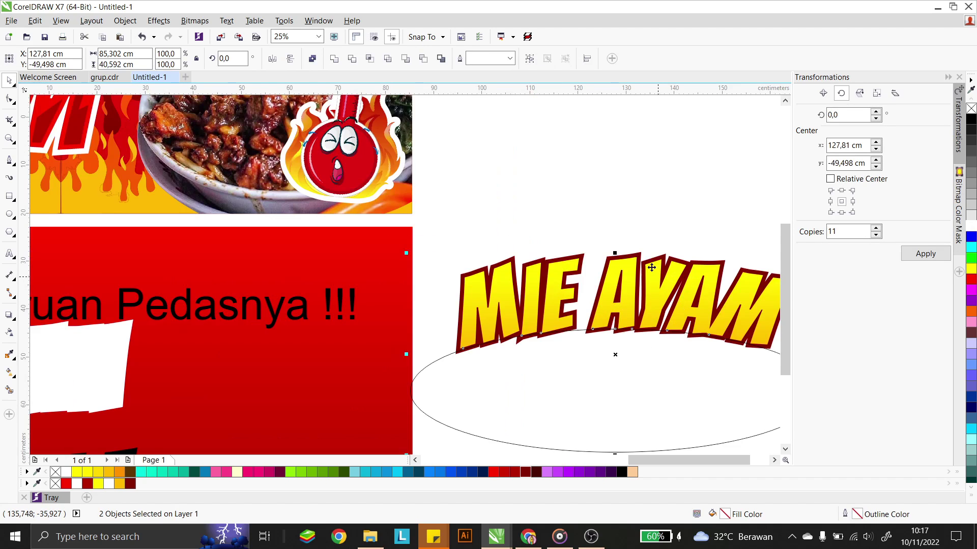
click(644, 375)
key(Delete)
scroll(407, 191, down, 2)
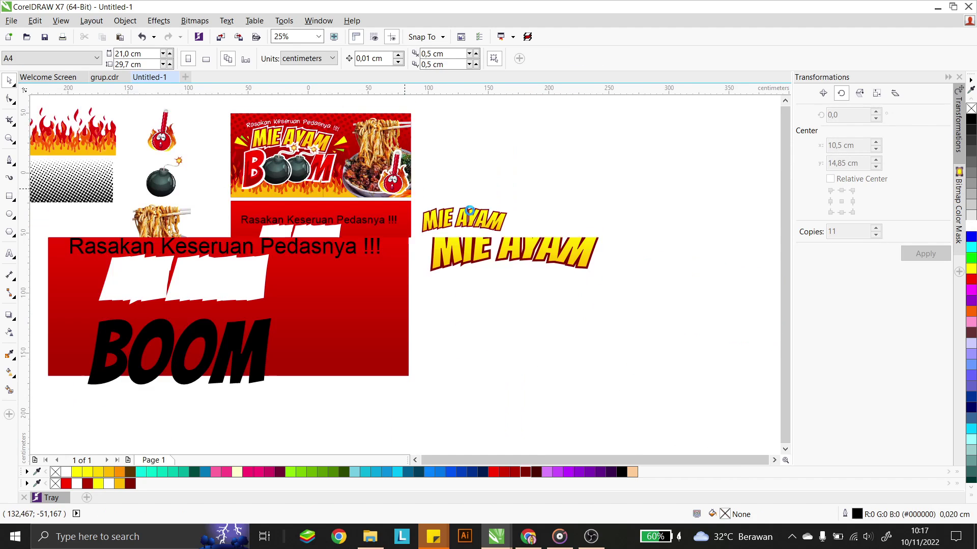
Place a copy of the curved "MIE AYAM" directly below and give the original a pale yellow fill and outline.
click(495, 224)
scroll(423, 181, up, 1)
scroll(423, 181, up, 2)
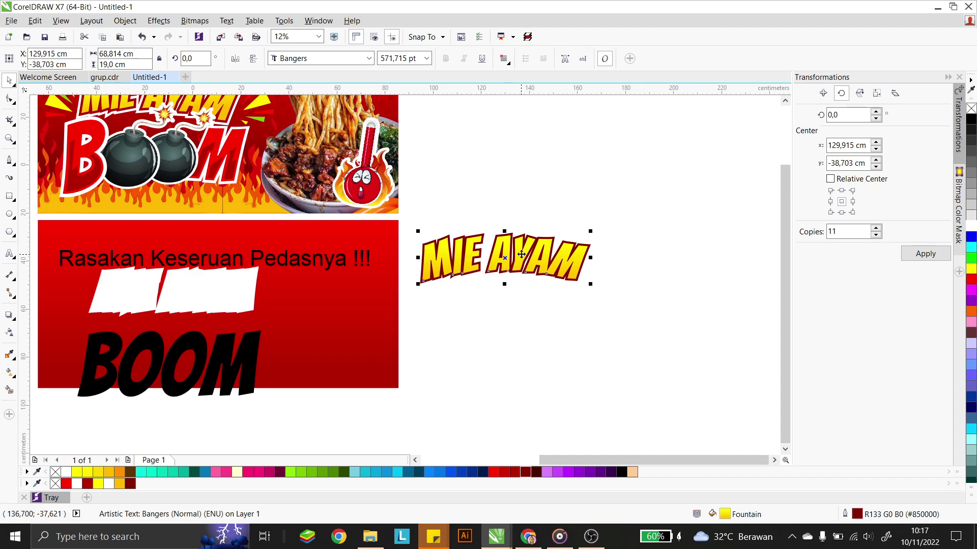
drag(521, 254, 520, 300)
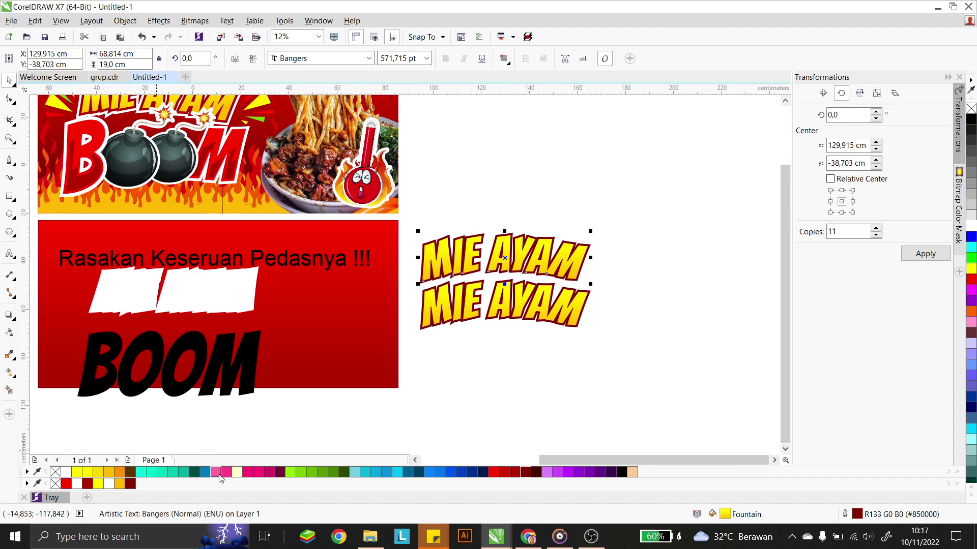
click(239, 472)
right_click(239, 473)
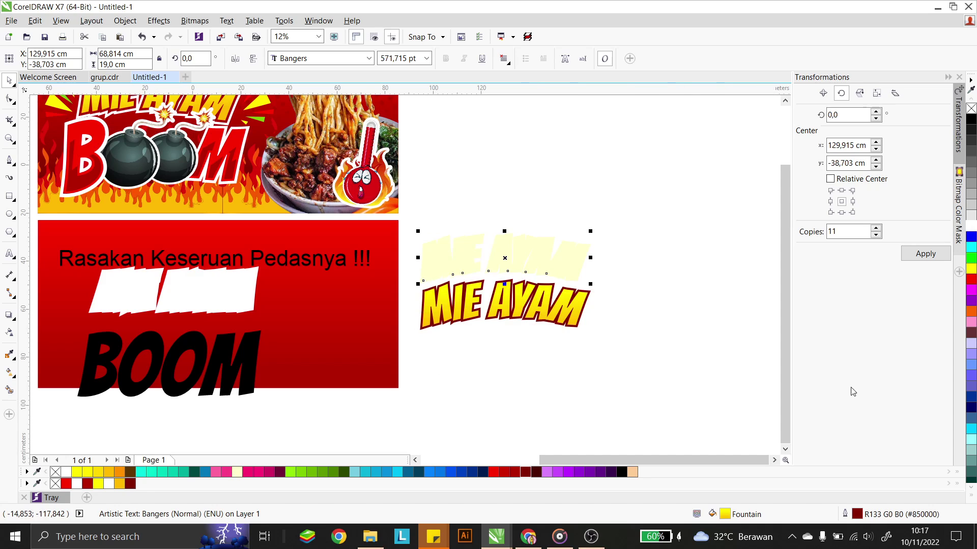
Set the outline width of the pale yellow "MIE AYAM" to 3.5 cm.
double_click(857, 515)
double_click(399, 178)
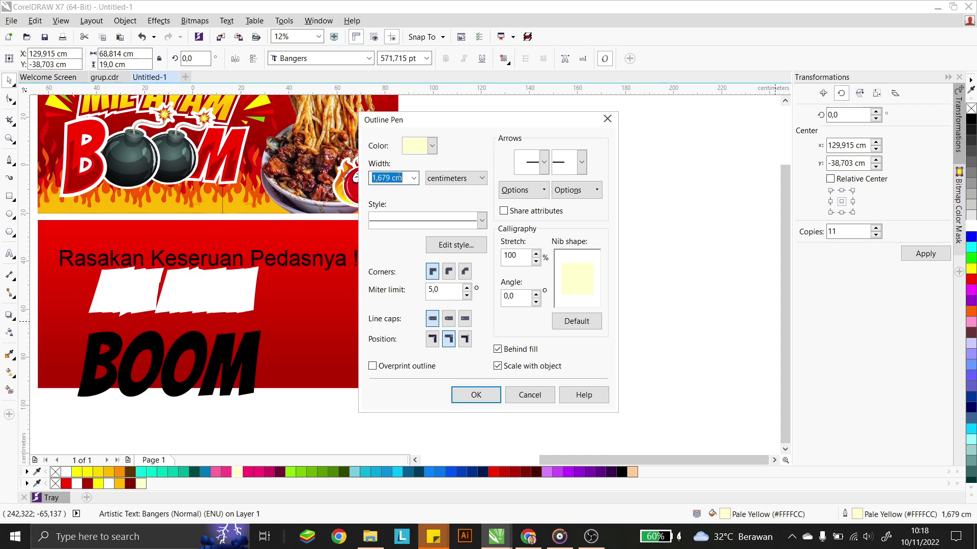
text(3)
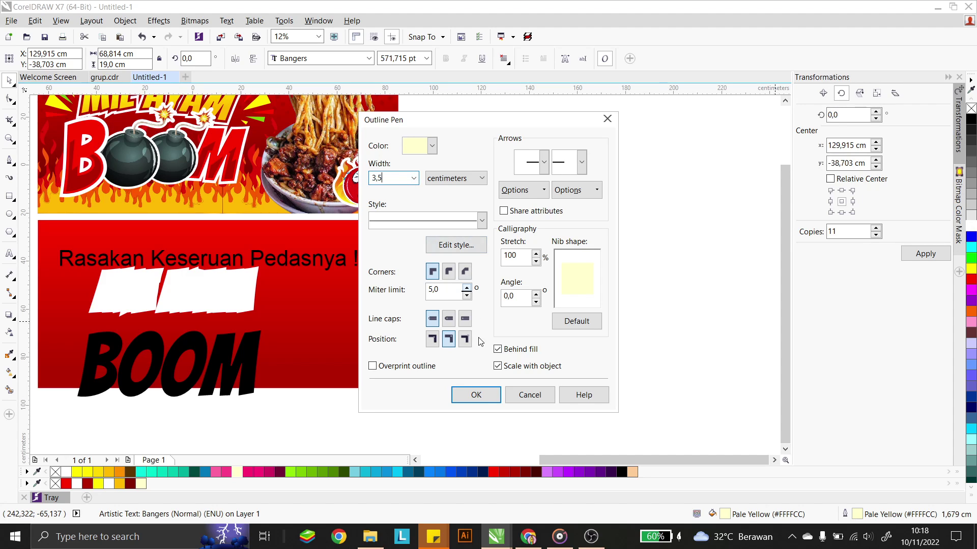
click(486, 397)
click(576, 230)
Delete the old white "MIE AYAM" from the banner and align the vertical centres of both curved "MIE AYAM" layers.
click(228, 281)
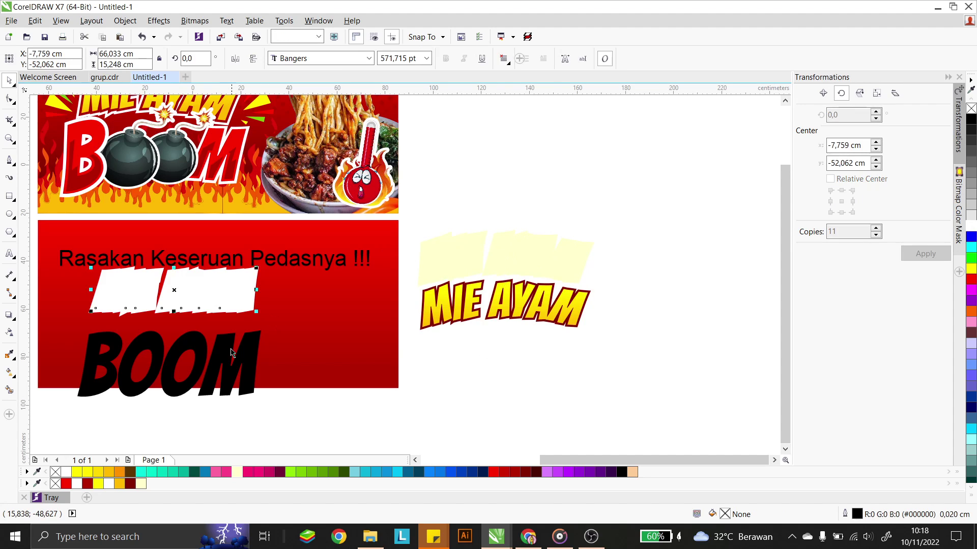
key(Delete)
click(505, 270)
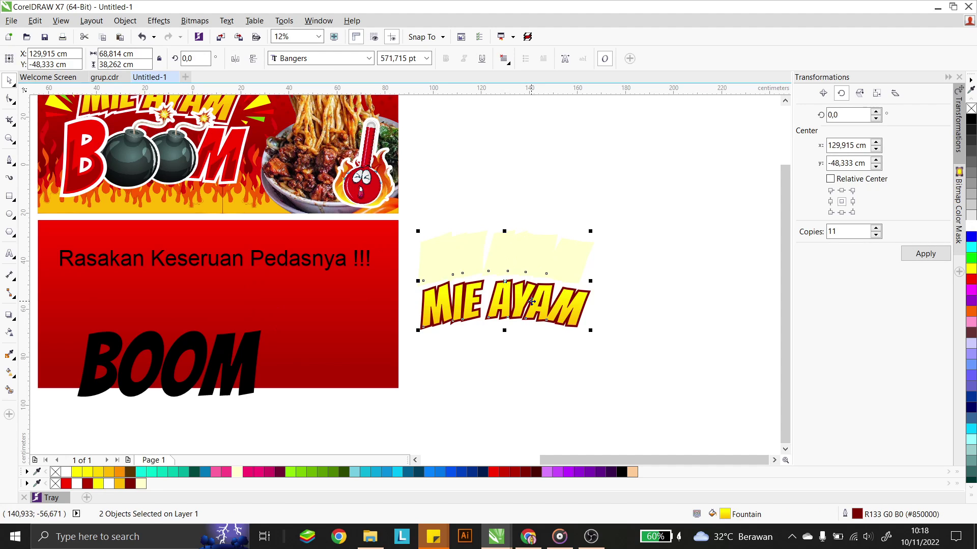
drag(630, 358, 392, 180)
scroll(521, 286, up, 1)
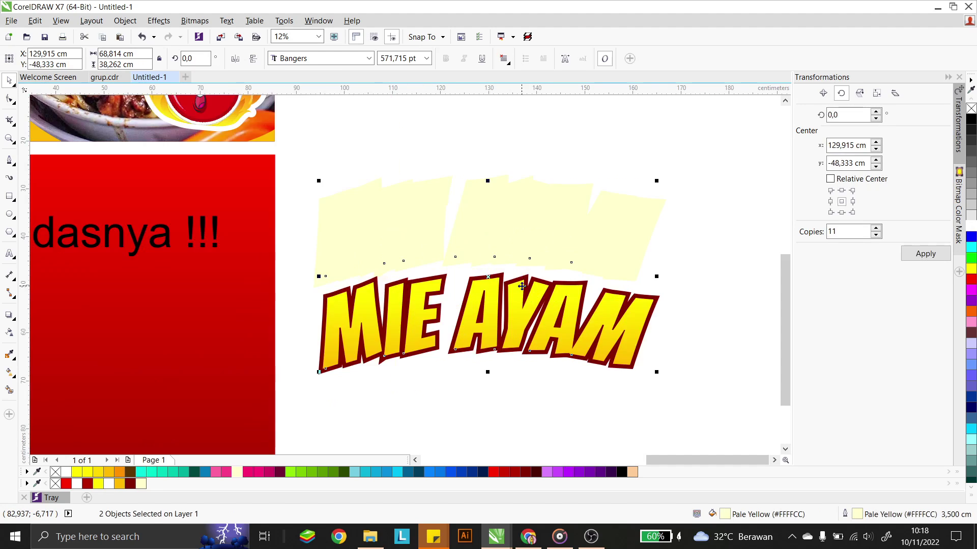
key(e)
Move both curved "MIE AYAM" layers together onto the red banner, just above "BOOM".
drag(710, 155, 276, 338)
scroll(625, 239, down, 1)
drag(549, 248, 485, 274)
drag(593, 241, 270, 272)
scroll(414, 255, down, 2)
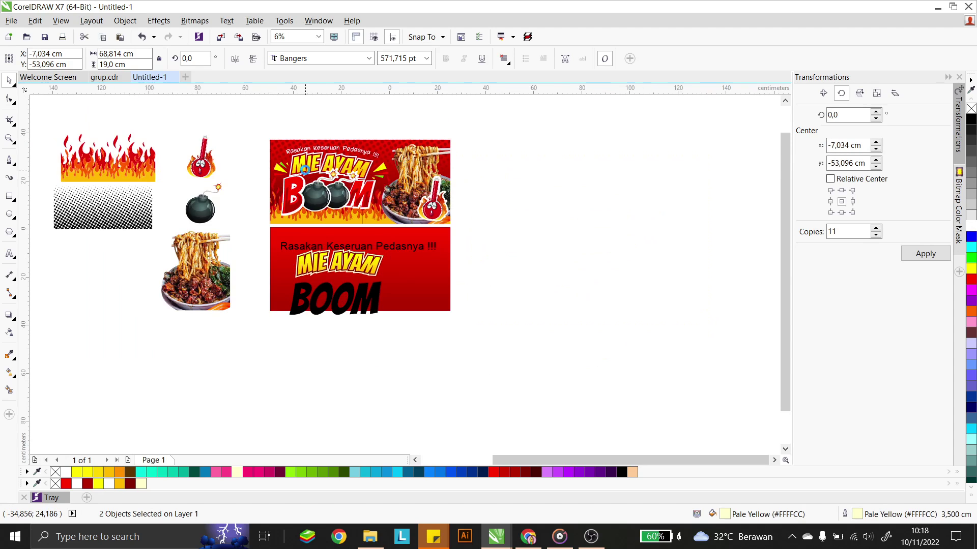
Move "BOOM" up slightly so it sits close beneath the curved "MIE AYAM".
scroll(405, 256, up, 2)
drag(415, 429, 419, 412)
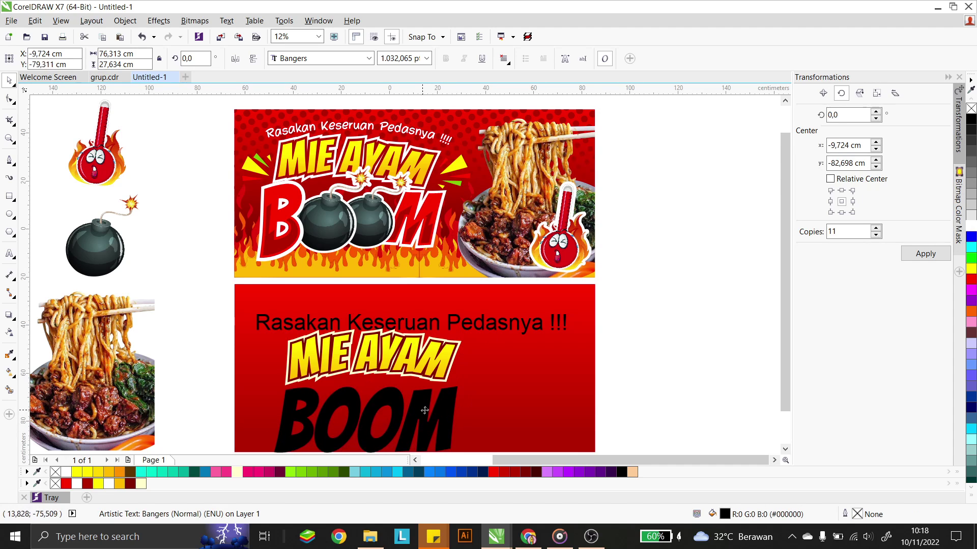
scroll(414, 407, down, 2)
scroll(406, 373, up, 2)
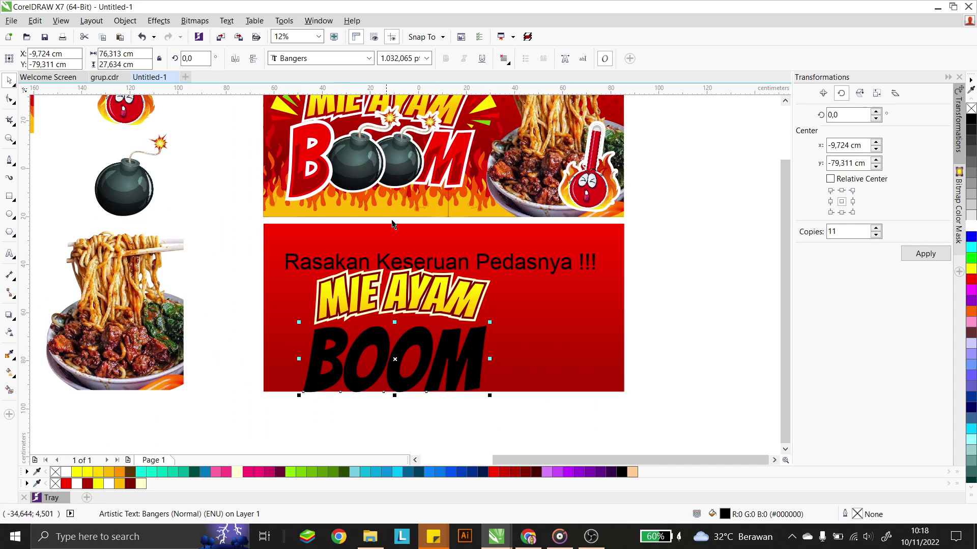
Break "BOOM" into separate letters and delete both letters "O".
click(464, 415)
click(446, 387)
key(ctrl+k)
scroll(506, 372, left, 3)
scroll(322, 286, down, 1)
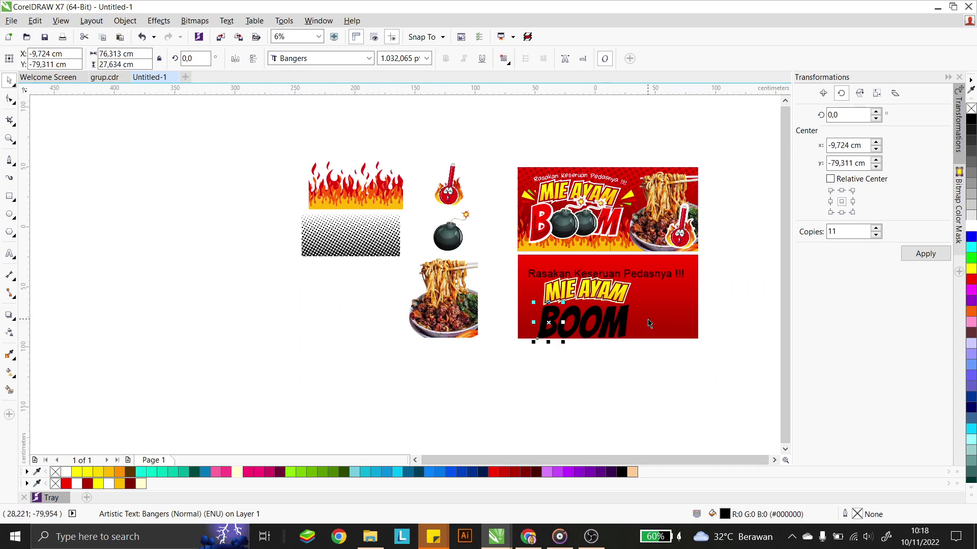
scroll(648, 324, up, 2)
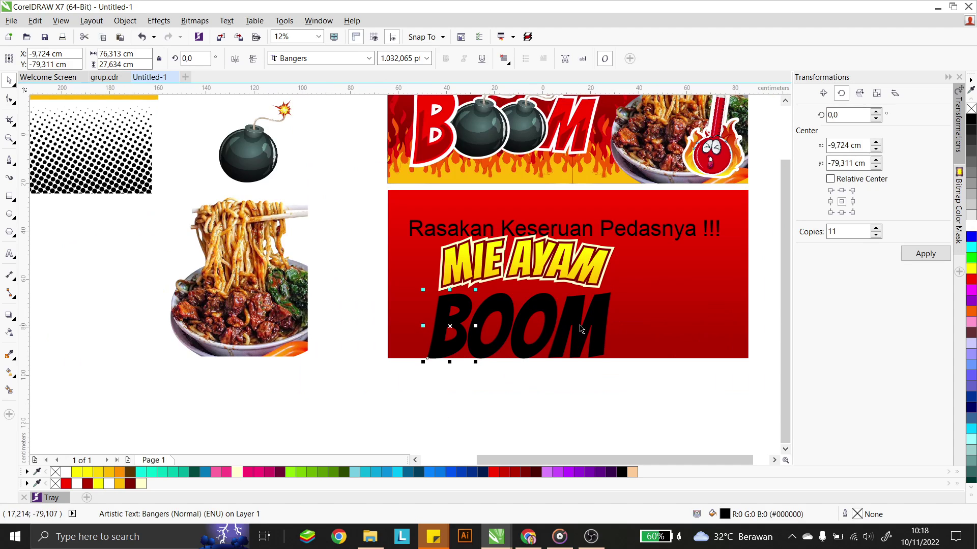
click(560, 387)
click(552, 333)
click(536, 318)
key(Delete)
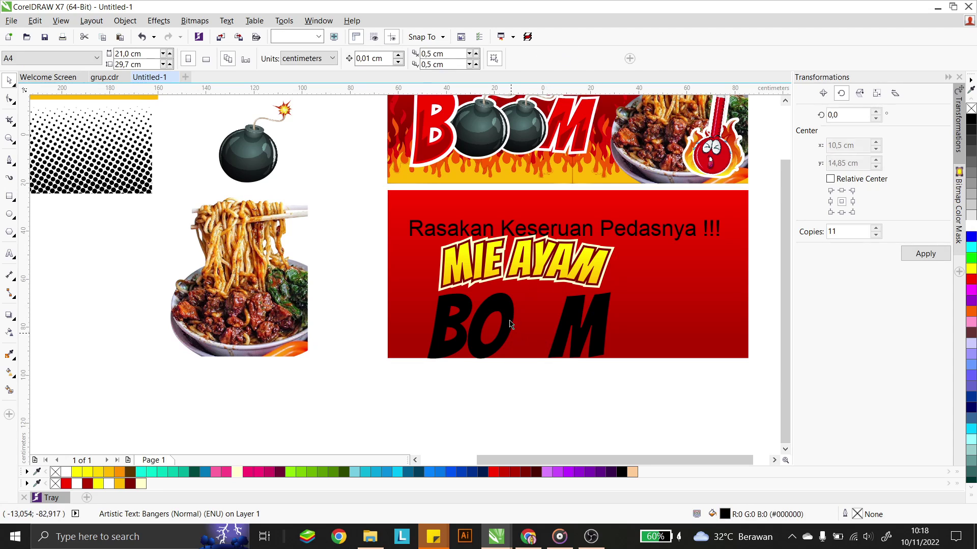
click(503, 332)
key(Delete)
Shrink the letter "M" to about 20 × 21 cm and position it beneath the end of "MIE AYAM".
mouse_move(572, 315)
mouse_down()
mouse_move(558, 309)
mouse_move(596, 294)
mouse_move(584, 305)
mouse_up()
click(470, 313)
click(591, 312)
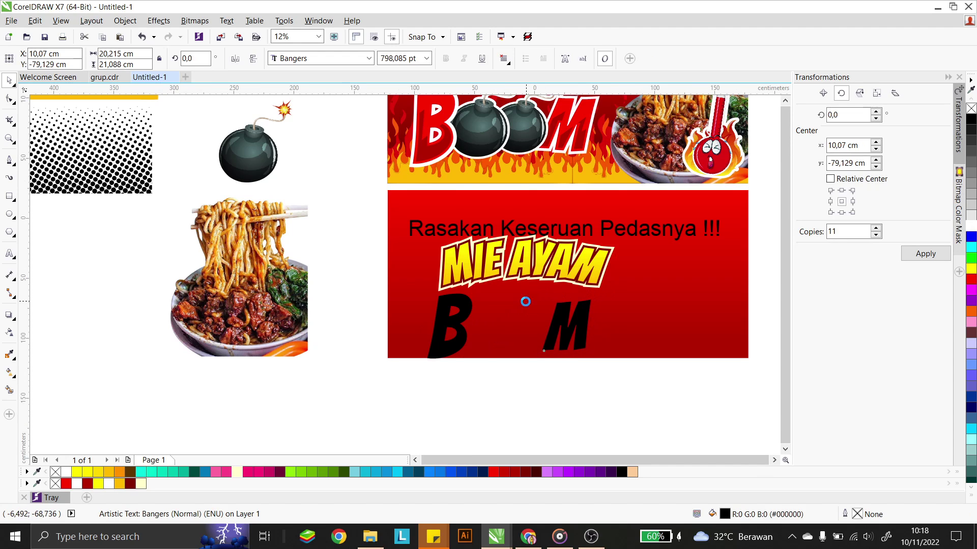
scroll(526, 301, down, 1)
scroll(546, 243, up, 1)
Give "B" and "M" a red fill and a 2 cm white outline set behind the fill and scaling with the object.
shift+click(440, 361)
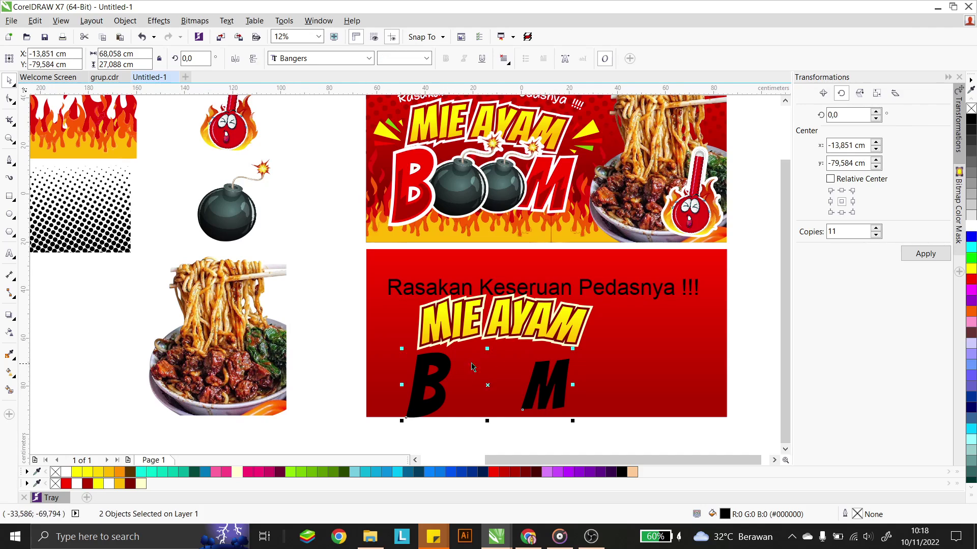
click(66, 484)
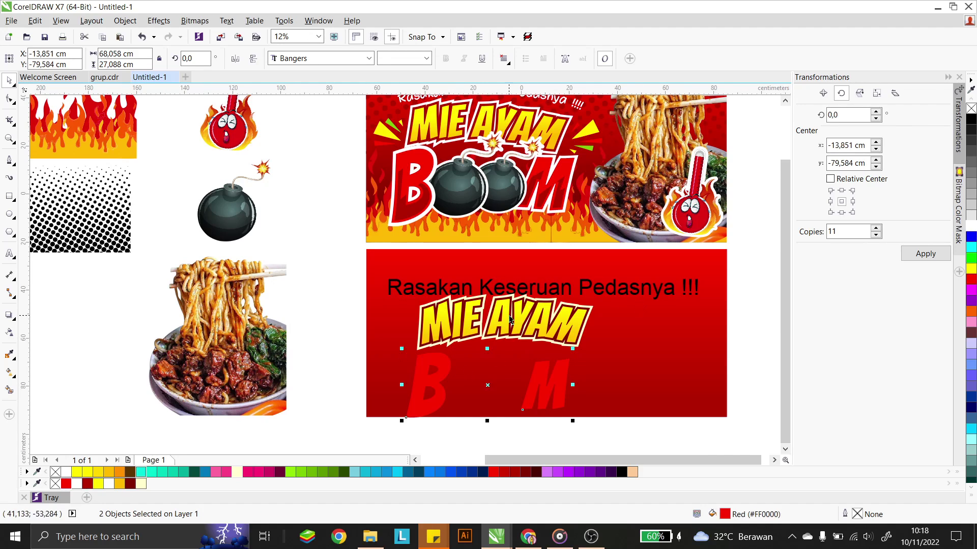
right_click(971, 226)
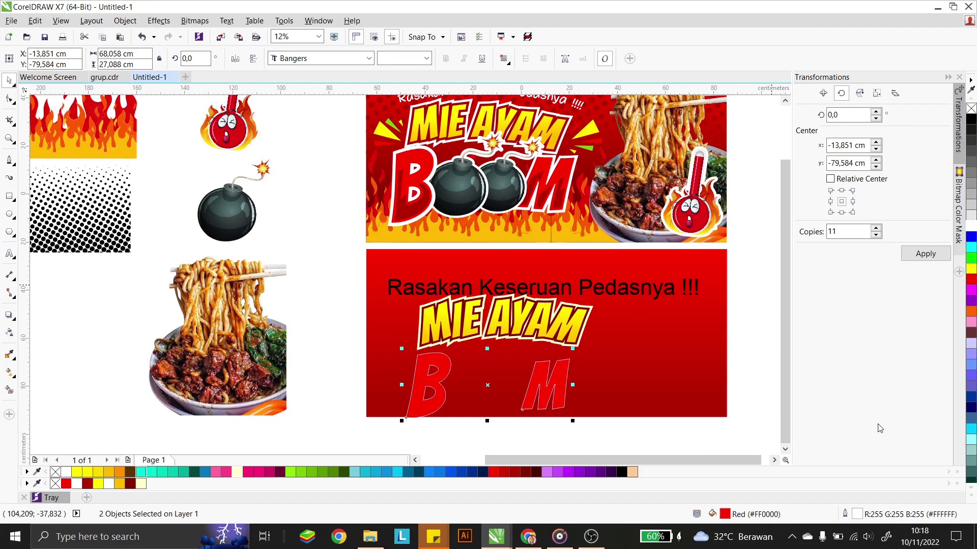
double_click(856, 515)
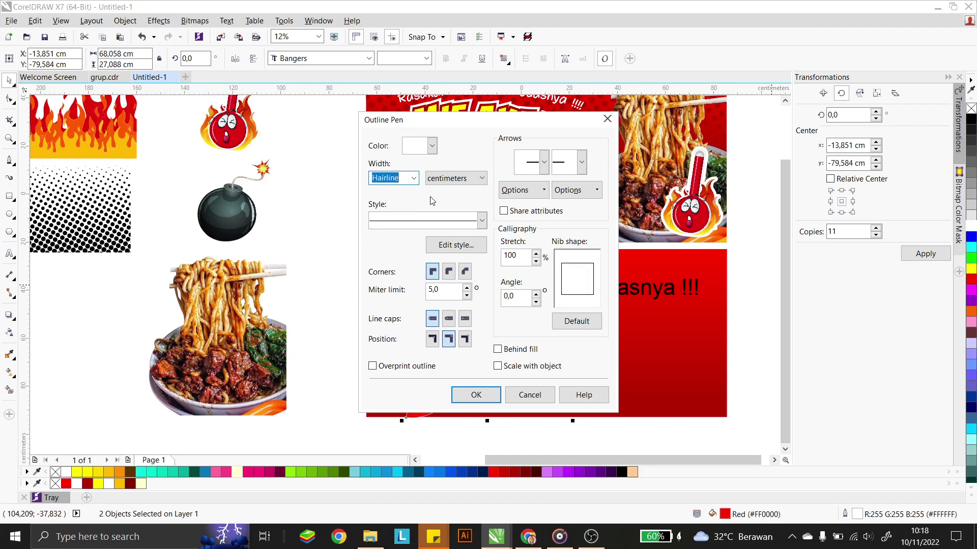
text(2)
click(514, 350)
click(498, 366)
click(476, 394)
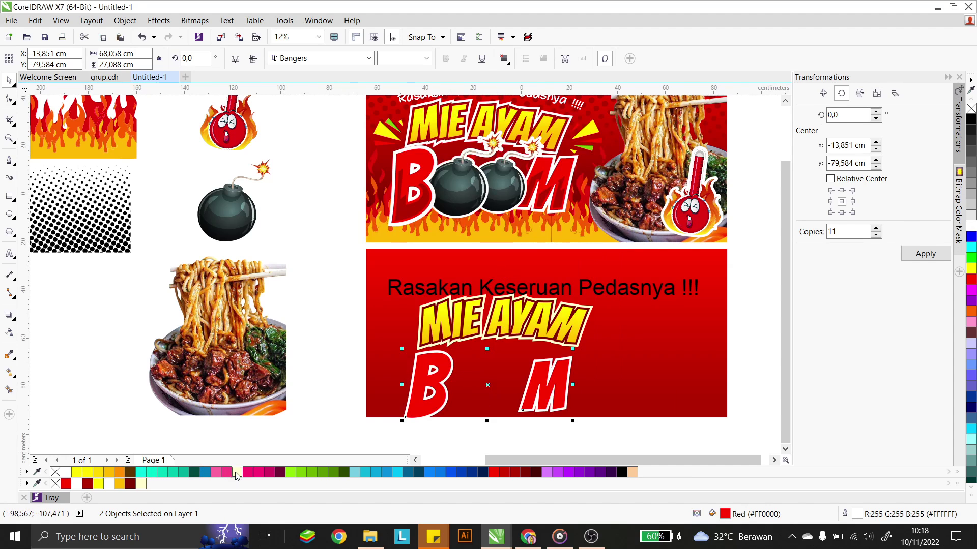
Change the outline of "B" and "M" to pale yellow, 3 cm wide.
right_click(237, 472)
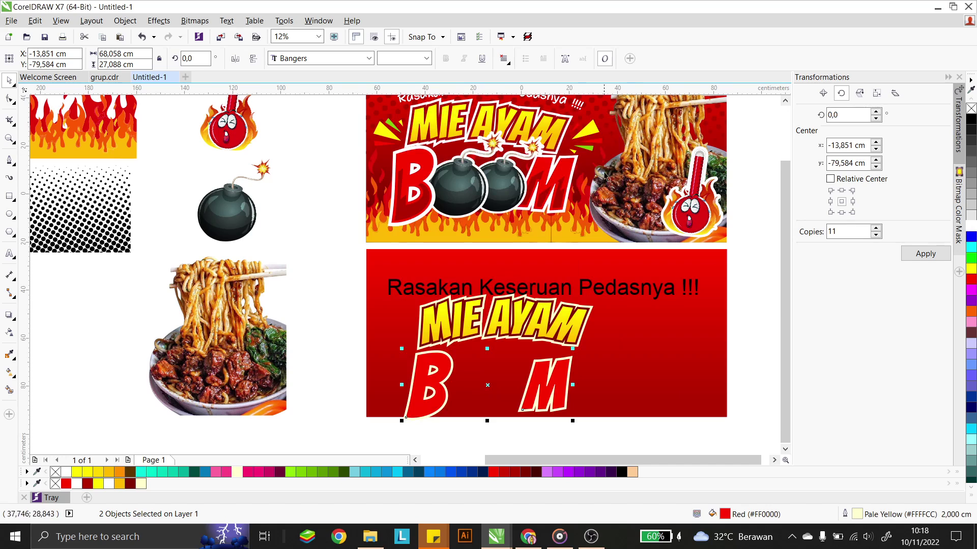
double_click(857, 515)
drag(372, 177, 396, 176)
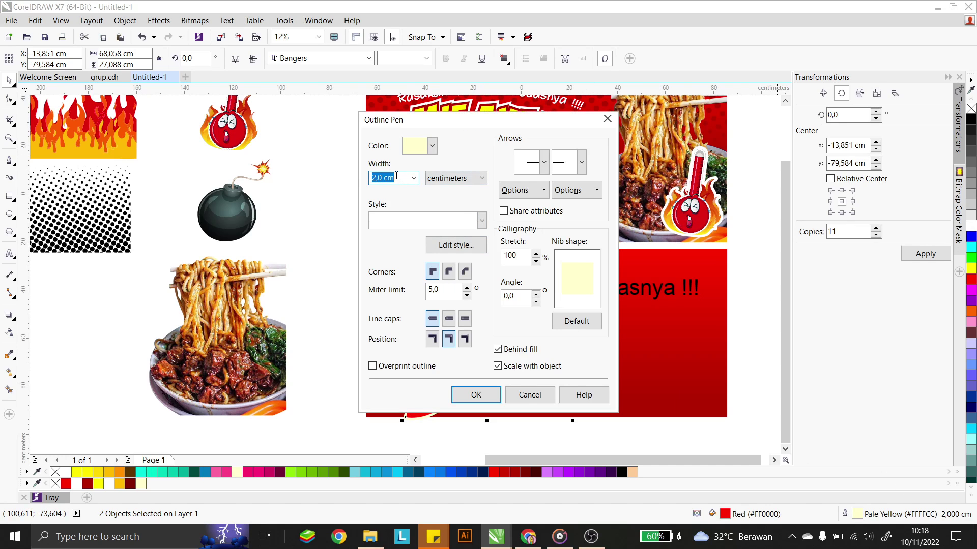
text(3)
click(489, 393)
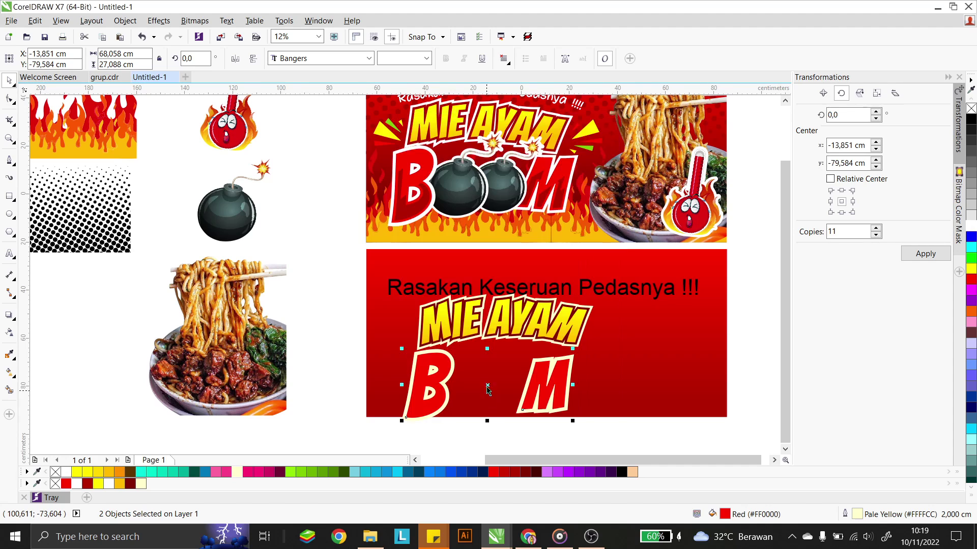
Convert the pale yellow outline of the letter "B" to an object.
click(468, 448)
click(425, 378)
key(ctrl+shift+q)
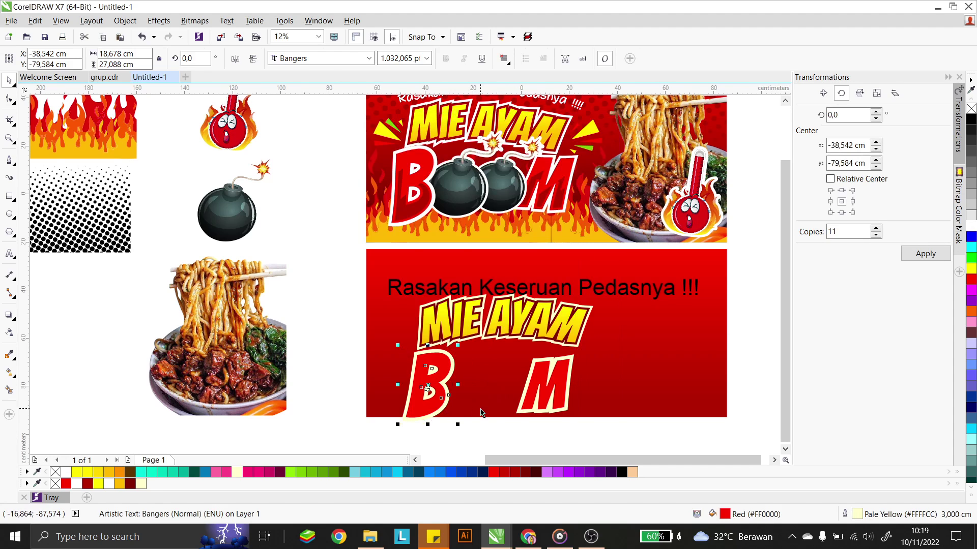
Convert the pale yellow outline of the letter "M" to an object.
click(544, 410)
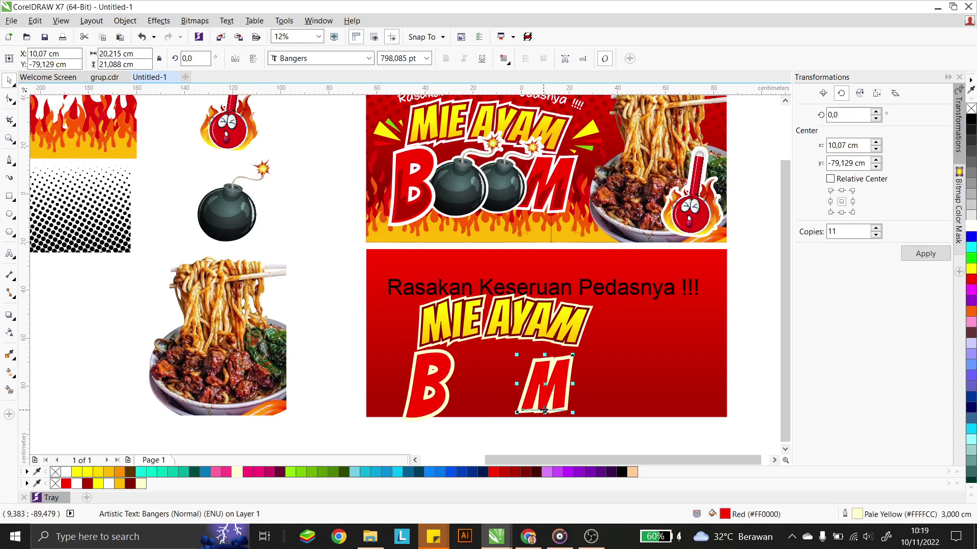
key(ctrl+shift+q)
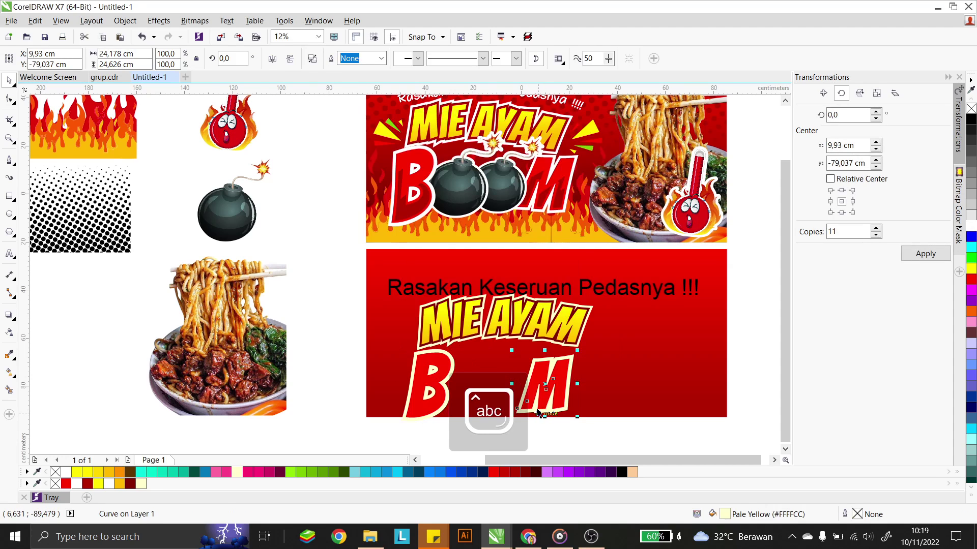
click(556, 376)
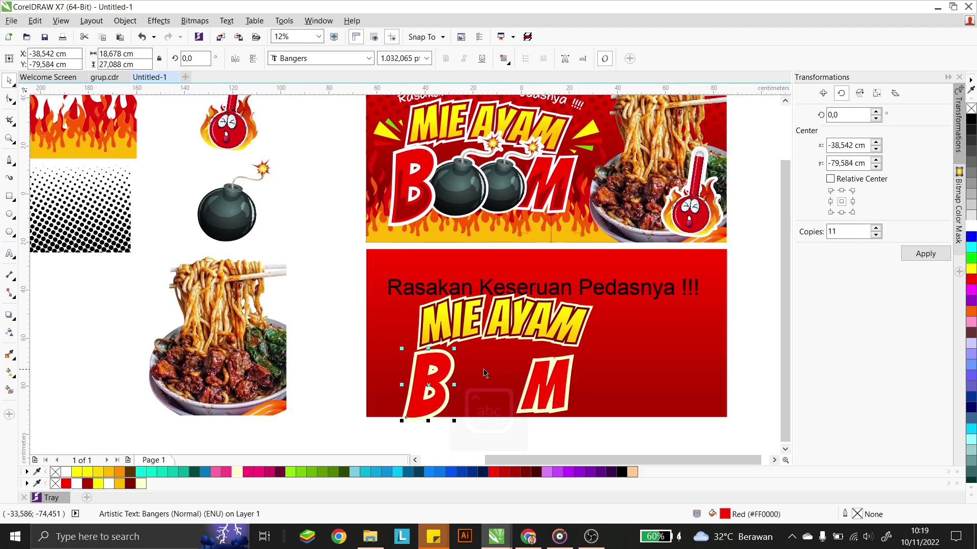
scroll(556, 376, up, 2)
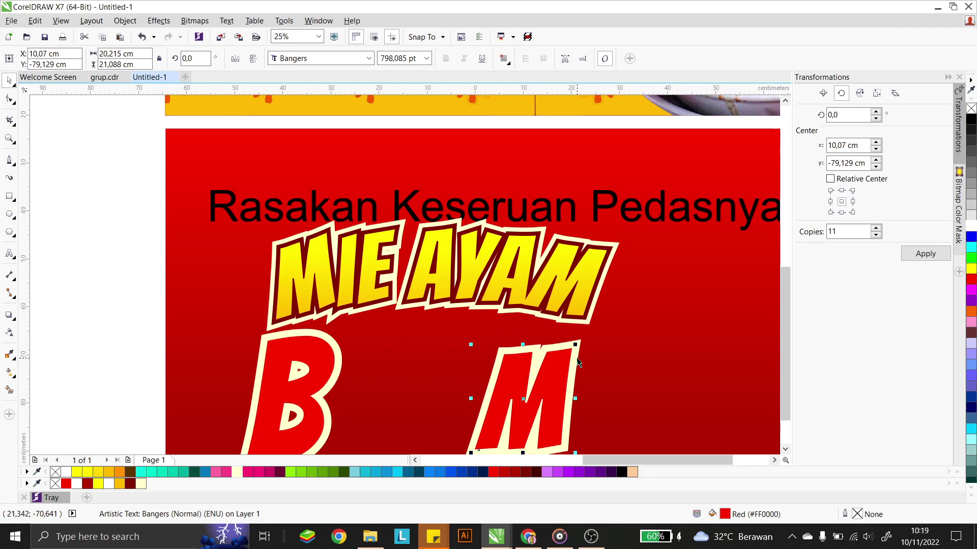
scroll(573, 356, down, 2)
key(Escape)
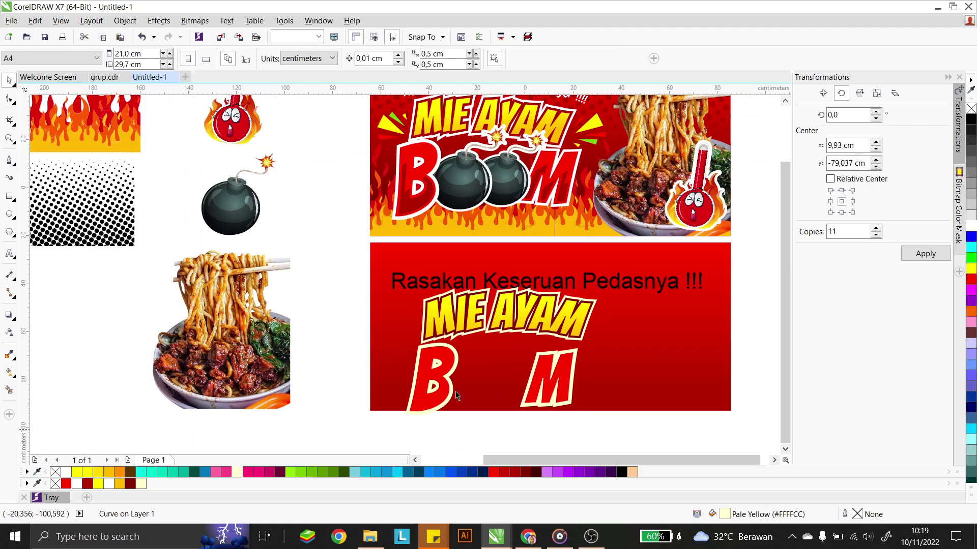
Add a one-step inside Contour of about 0.8 cm to the red letter "B".
click(454, 394)
scroll(512, 399, up, 2)
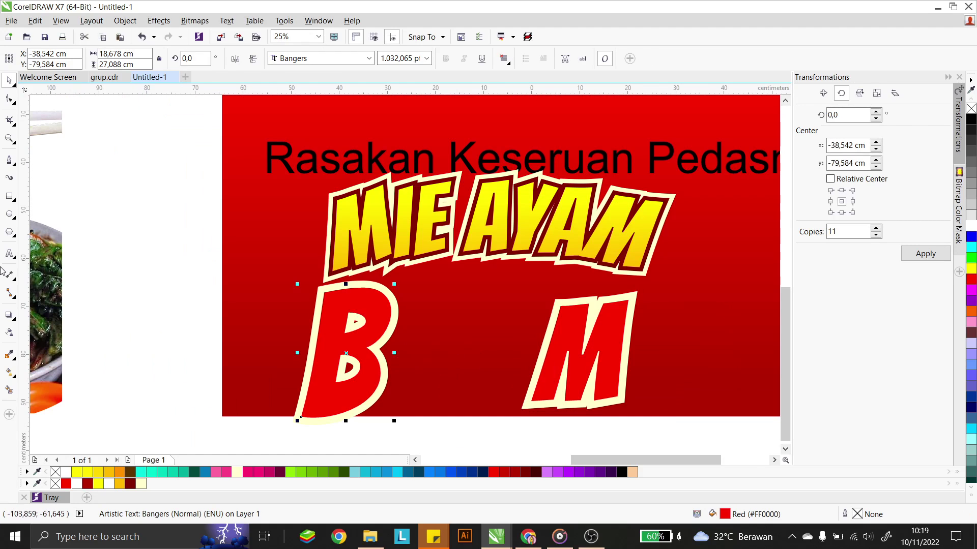
click(187, 306)
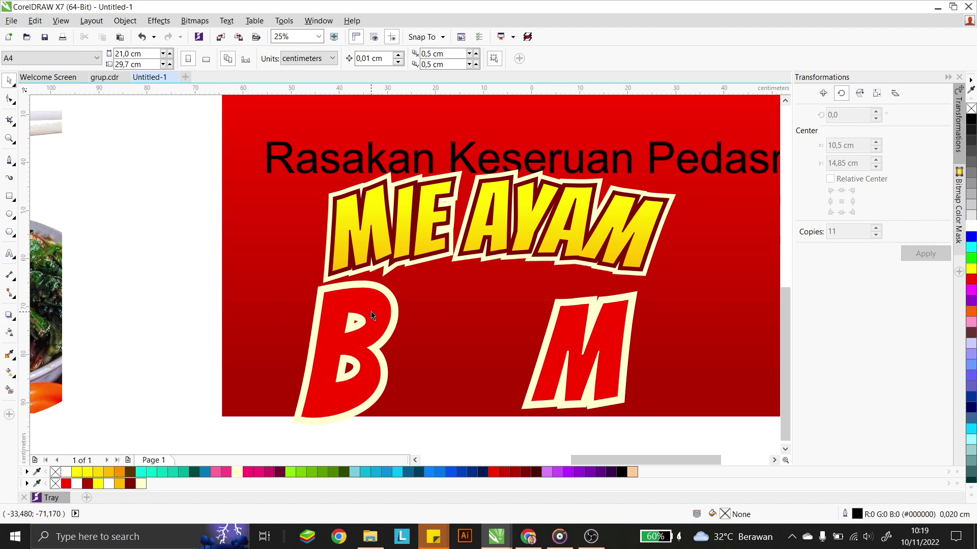
click(371, 315)
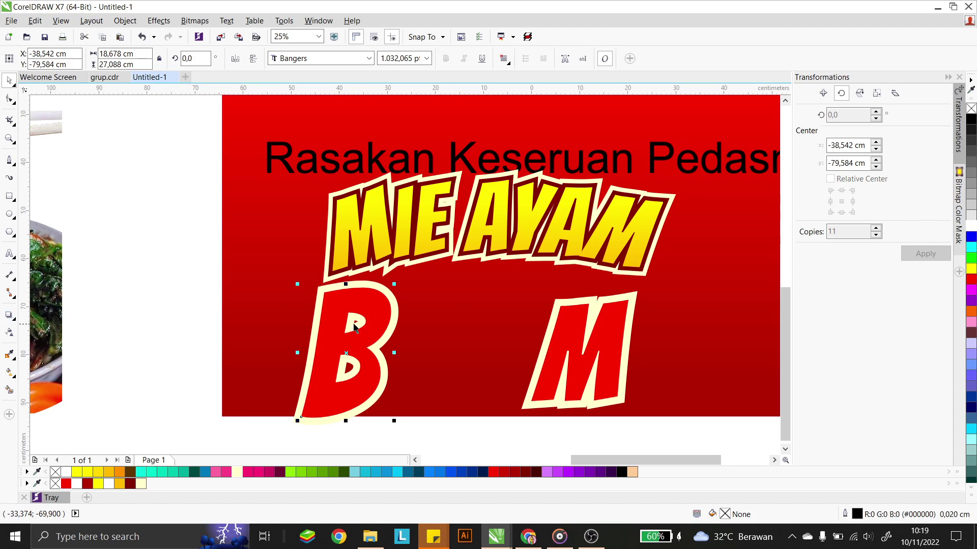
click(17, 323)
click(16, 319)
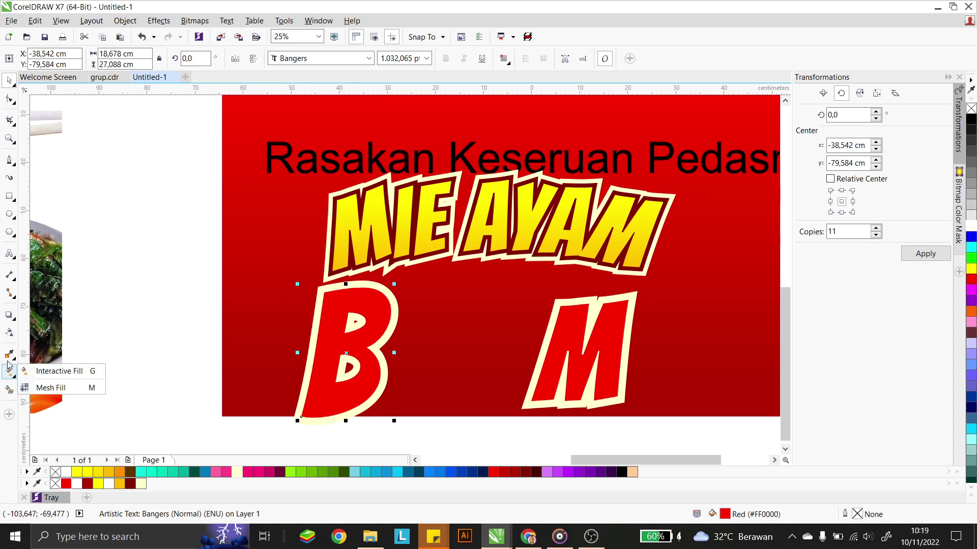
click(12, 321)
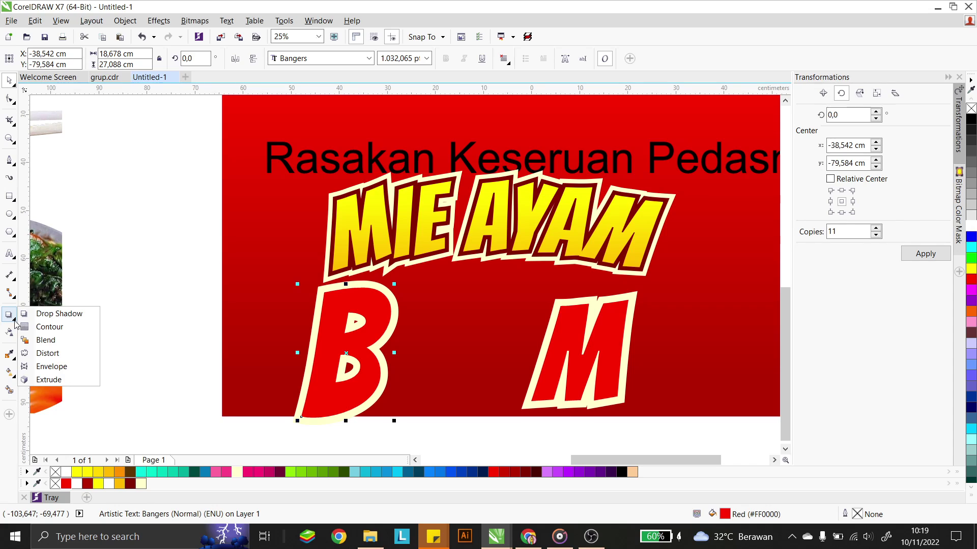
click(50, 327)
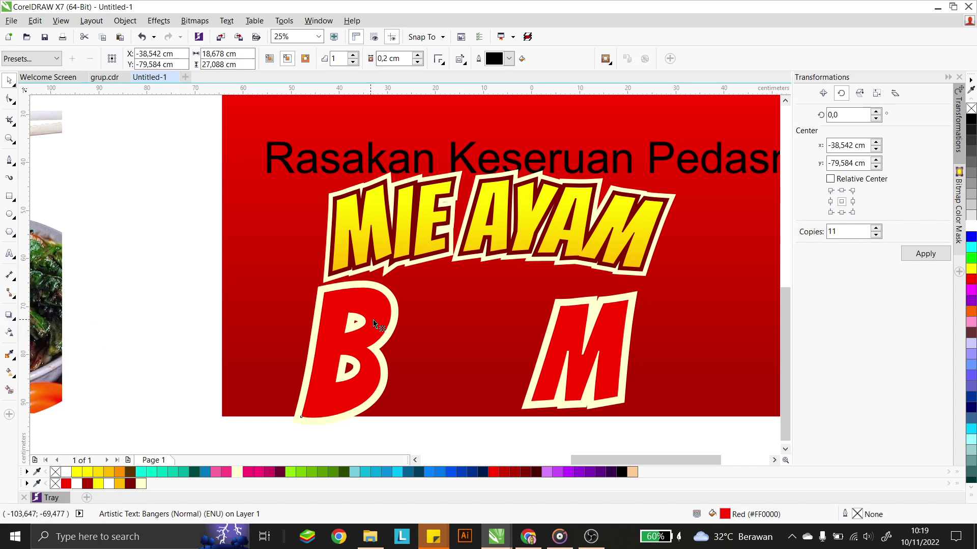
scroll(338, 353, up, 1)
drag(328, 336, 283, 326)
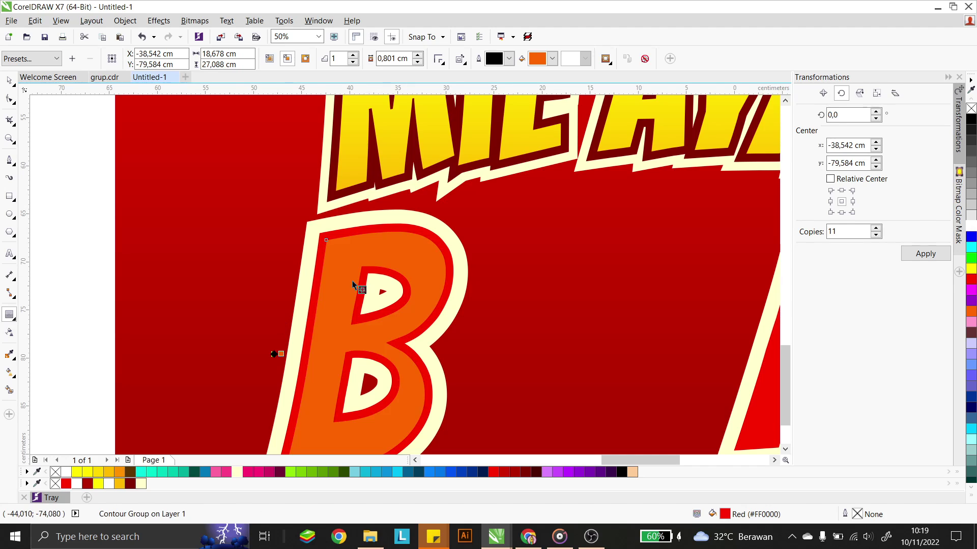
Add a one-step inside Contour of about 0.84 cm to the red letter "M".
scroll(320, 283, down, 1)
scroll(565, 289, up, 1)
click(565, 289)
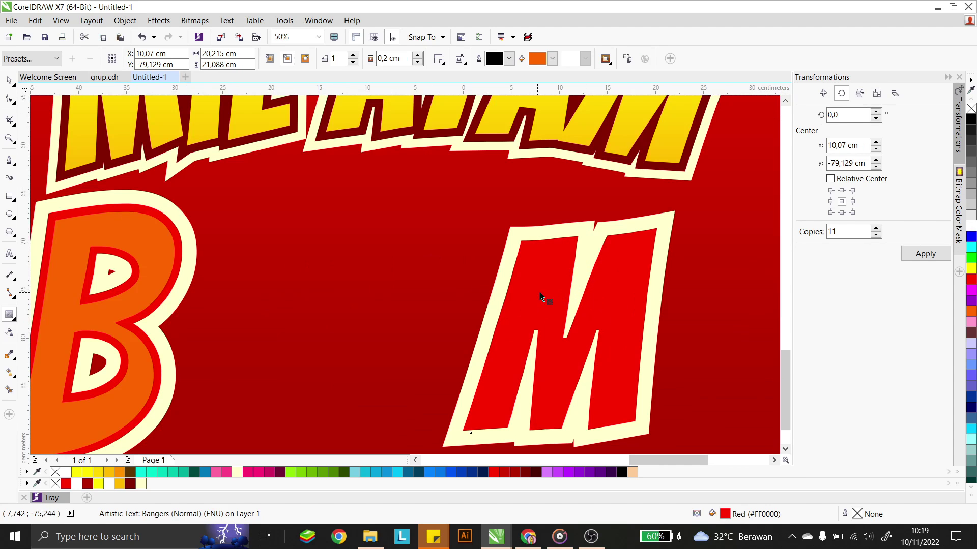
drag(506, 265, 505, 239)
scroll(505, 239, down, 1)
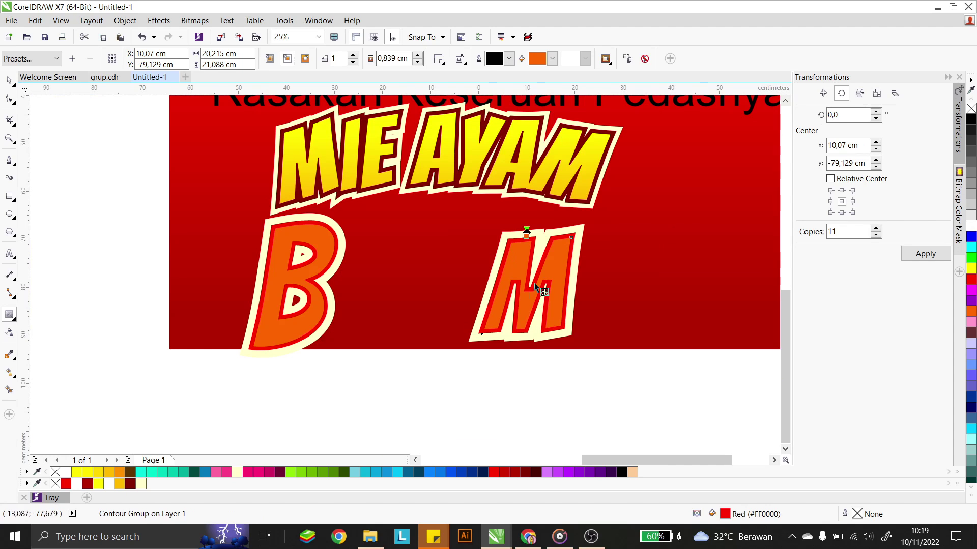
Break the contour groups of "B" and "M" apart so each inner contour is a separate object.
key(space)
key(Escape)
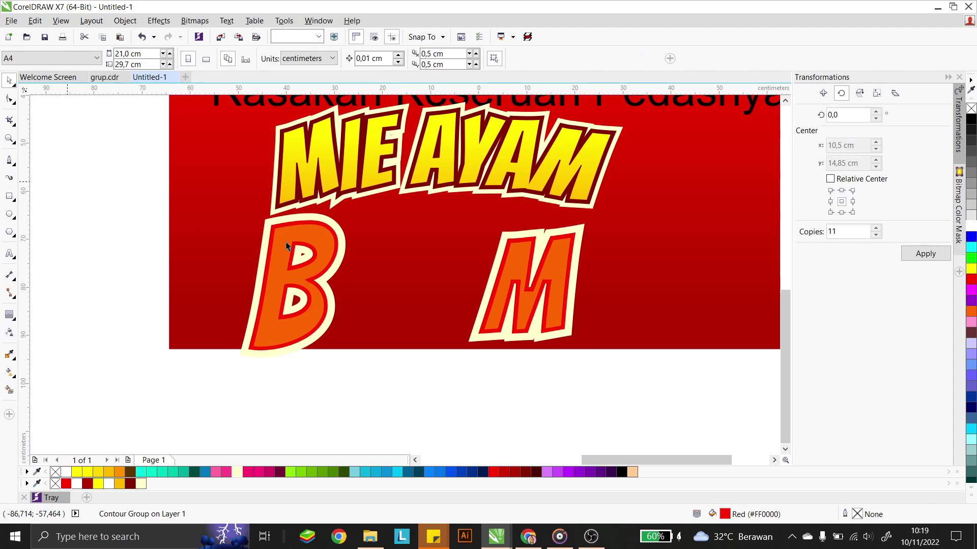
click(338, 253)
key(Escape)
key(space)
click(312, 251)
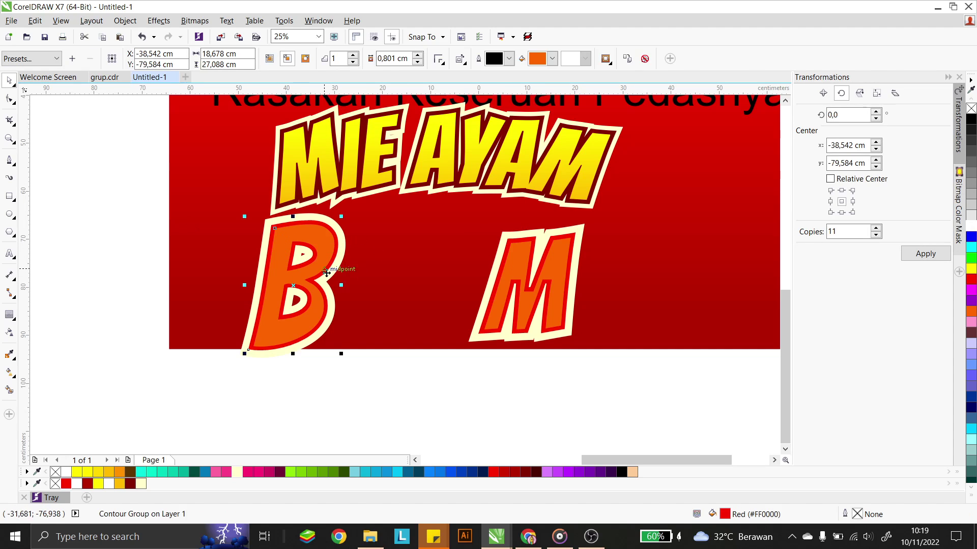
key(space)
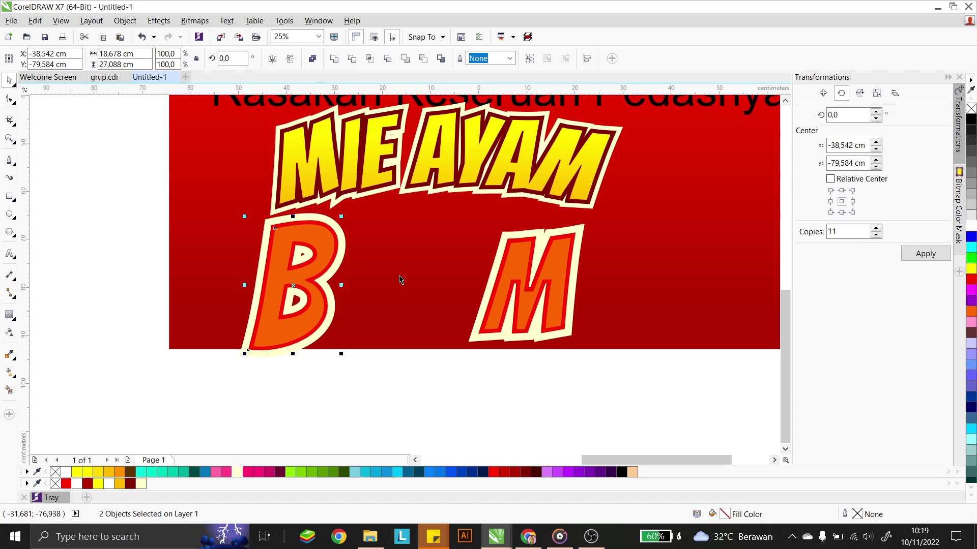
key(space)
click(514, 264)
key(space)
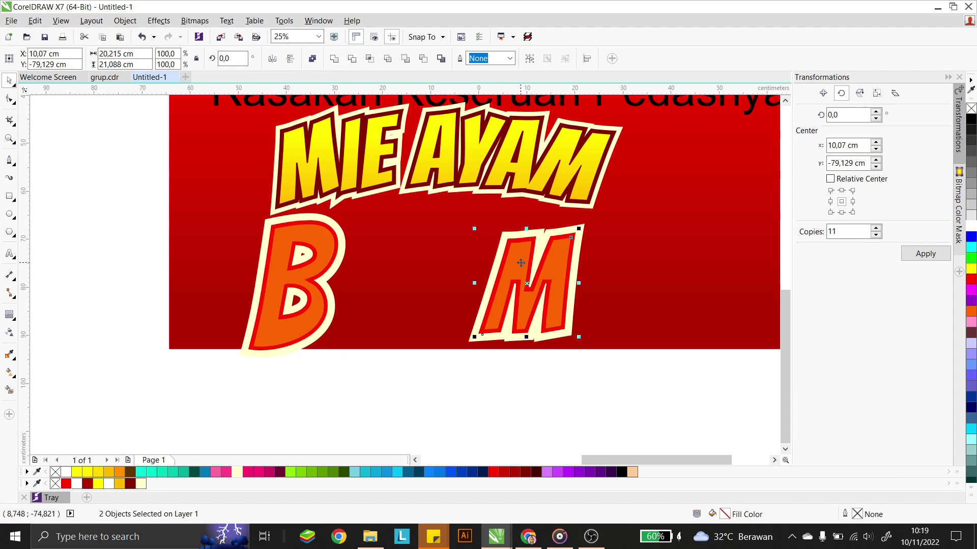
Fill the inner contour shapes of "B" and "M" with dark red.
click(316, 329)
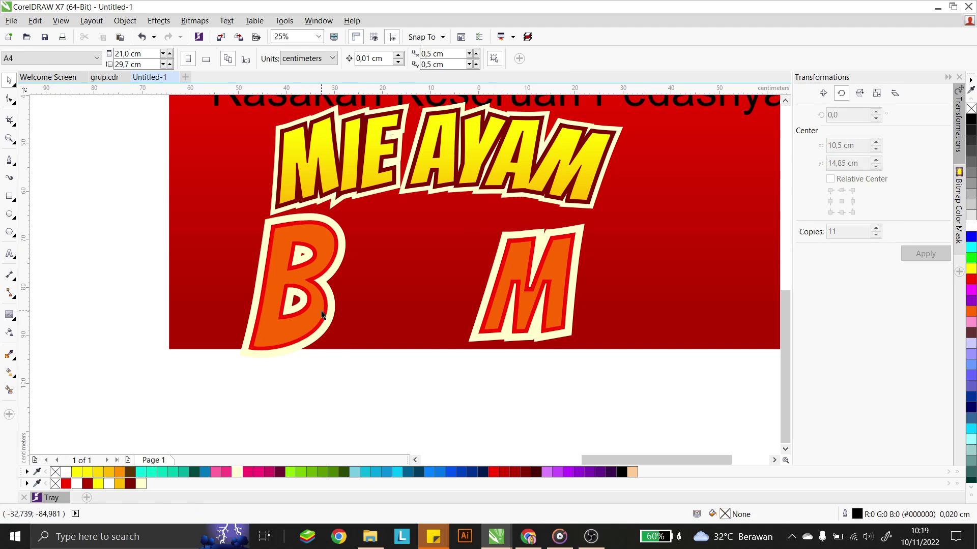
shift+click(522, 273)
scroll(497, 285, down, 1)
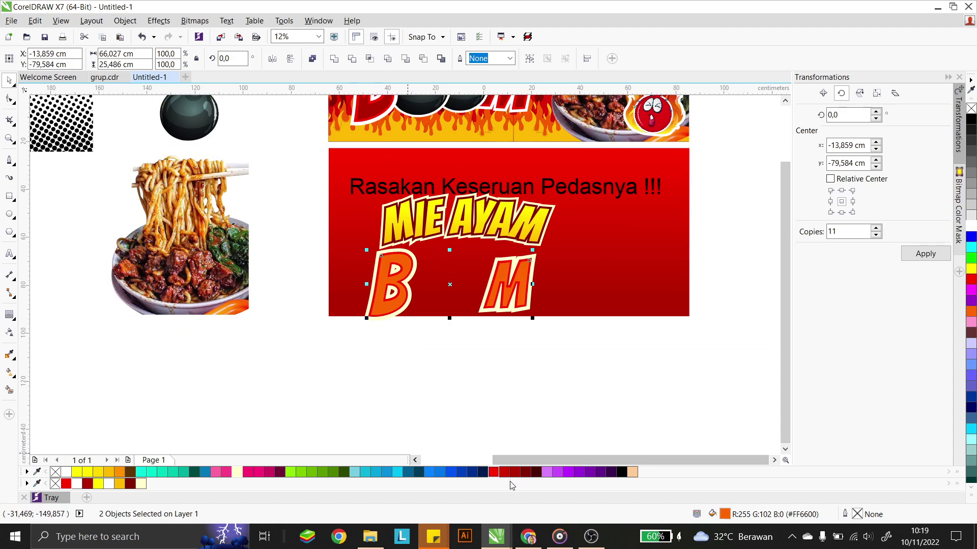
click(515, 473)
click(498, 410)
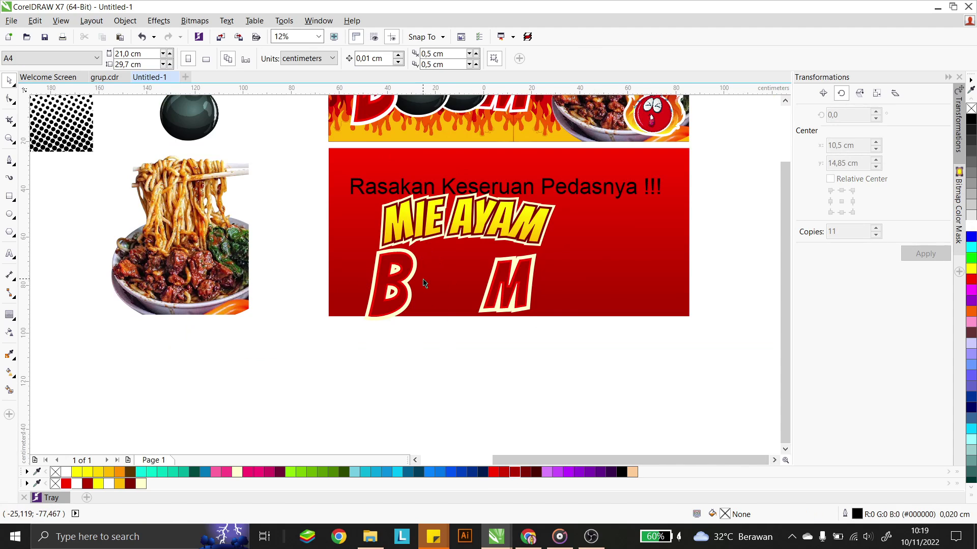
Start a Pen tool path outside "B", zigzagging through the letter's middle and out into the gap before "M".
scroll(413, 283, up, 2)
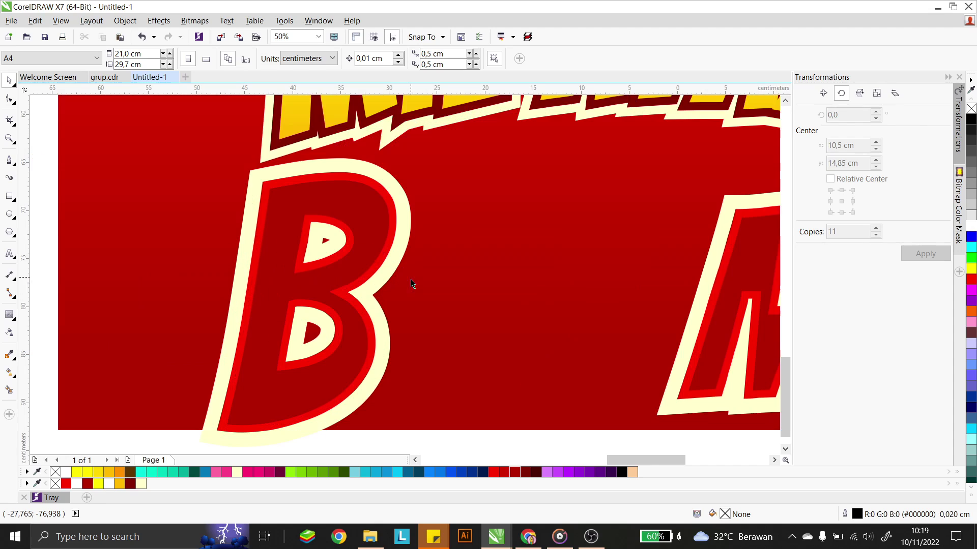
click(14, 161)
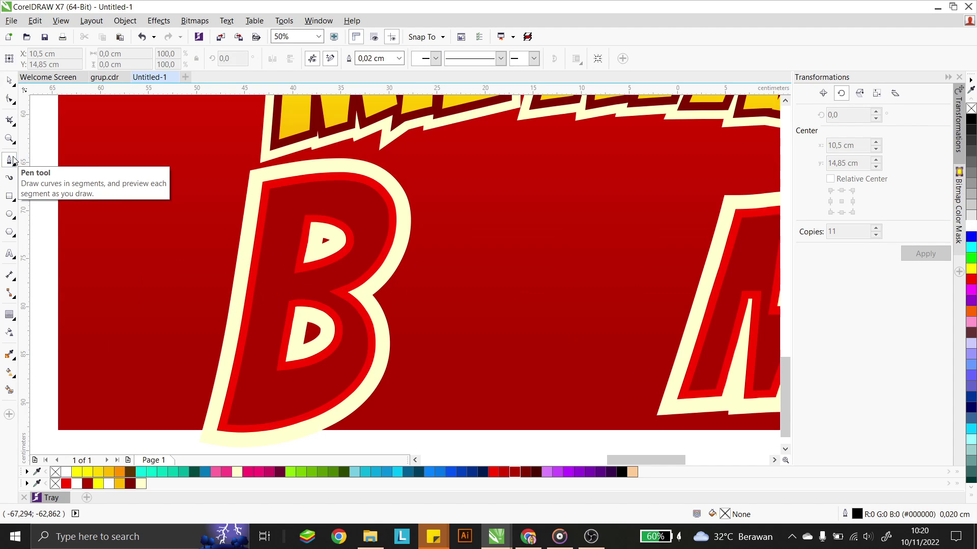
click(175, 320)
click(277, 244)
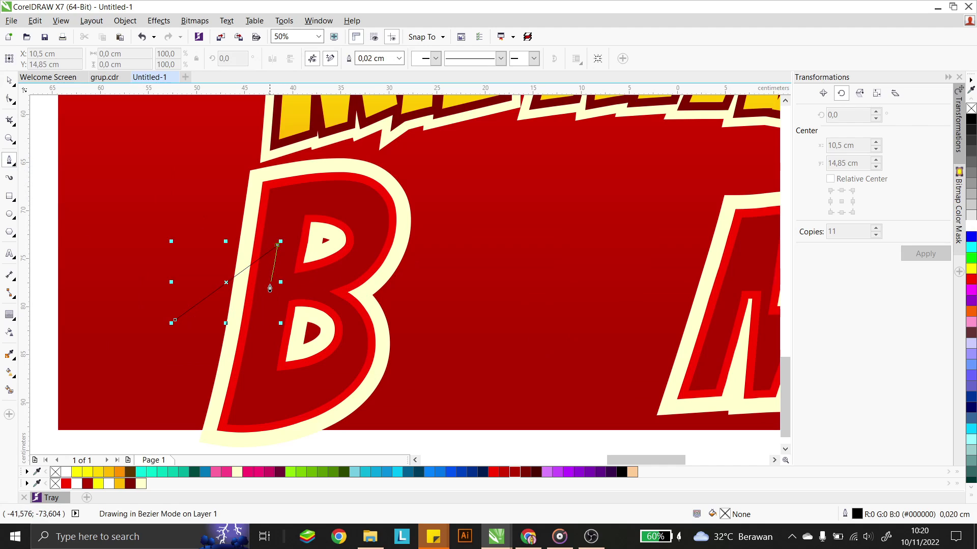
click(264, 312)
click(342, 265)
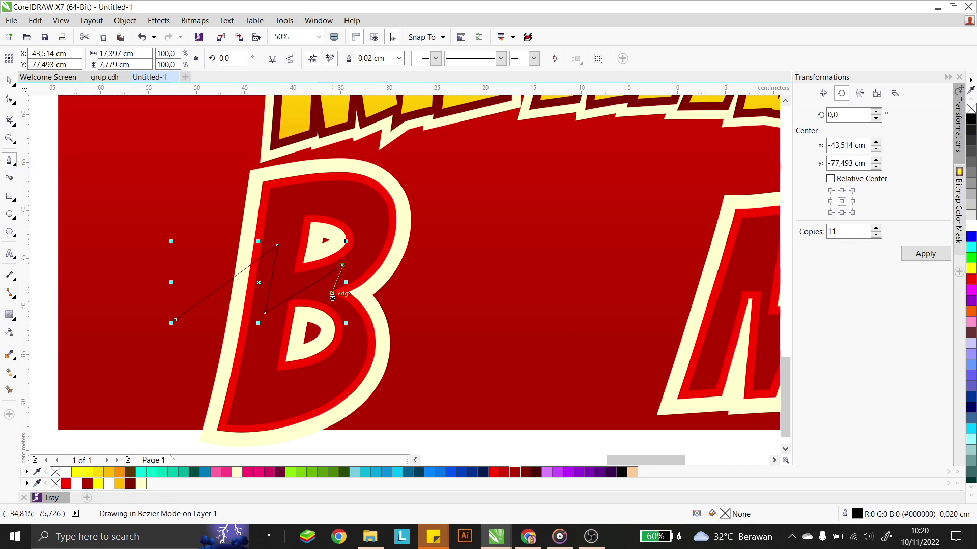
click(499, 237)
scroll(419, 236, down, 2)
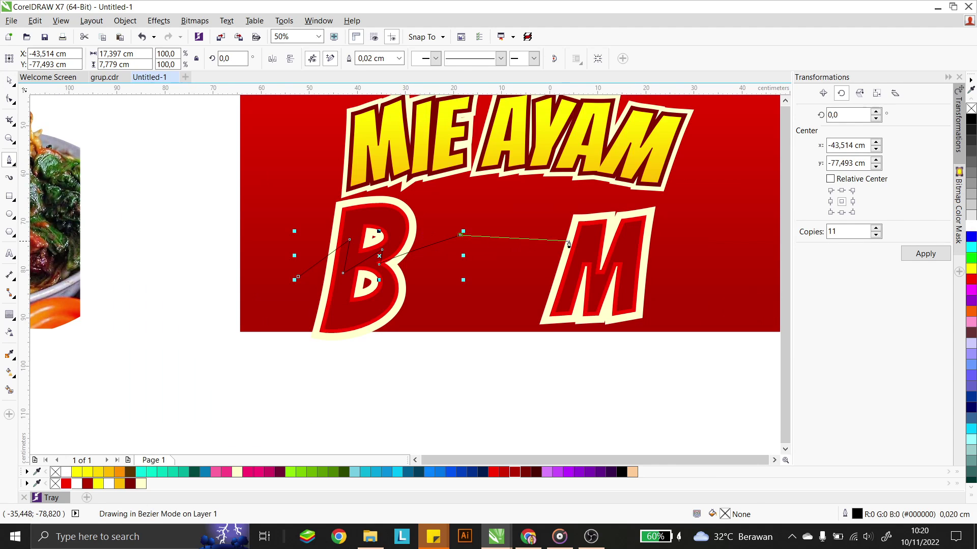
Continue the zigzag path through the middle of "M", redoing the node placed inside its first stem.
click(544, 279)
click(590, 245)
scroll(590, 245, up, 2)
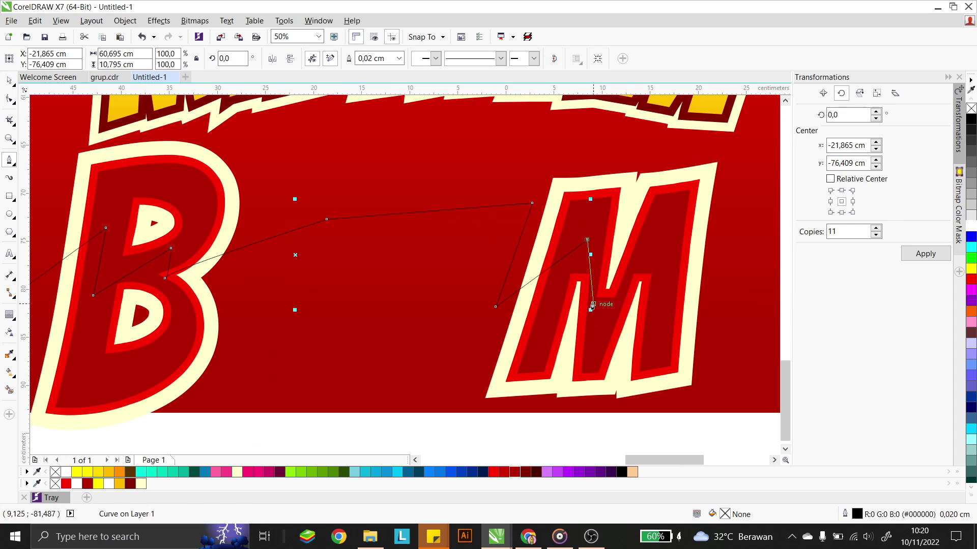
key(ctrl+z)
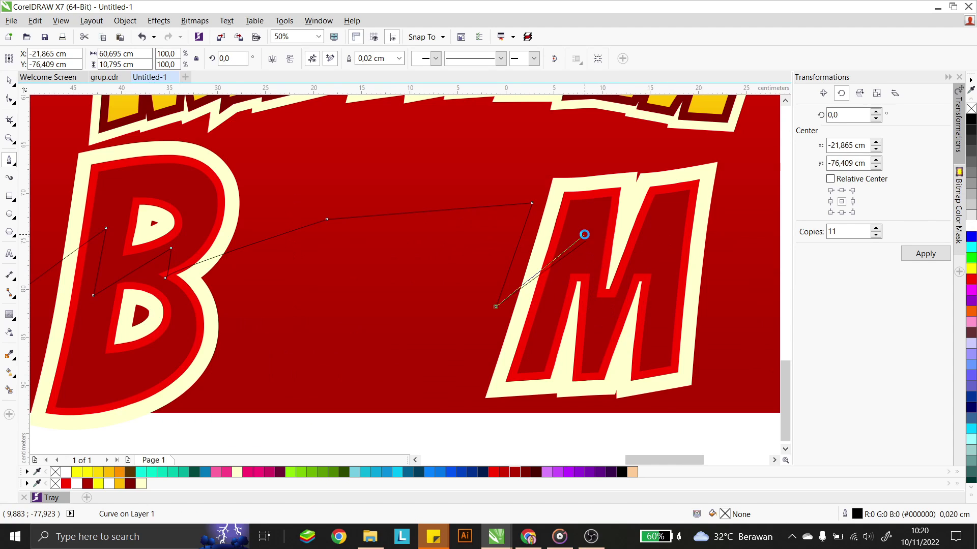
scroll(584, 234, up, 2)
click(595, 234)
click(590, 316)
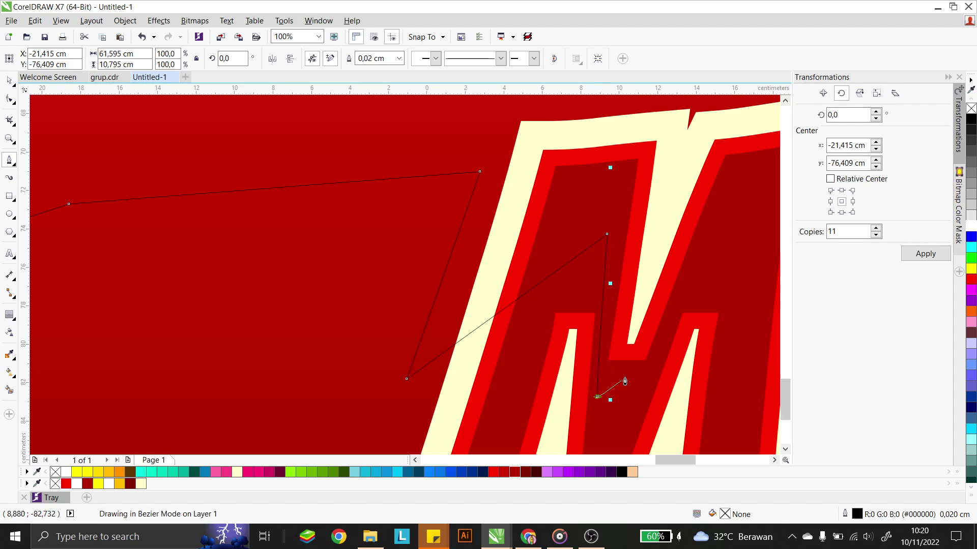
click(739, 230)
Extend the path past "M" and close it above both letters, forming a shape about 77 × 22 cm over their upper halves.
scroll(559, 276, down, 2)
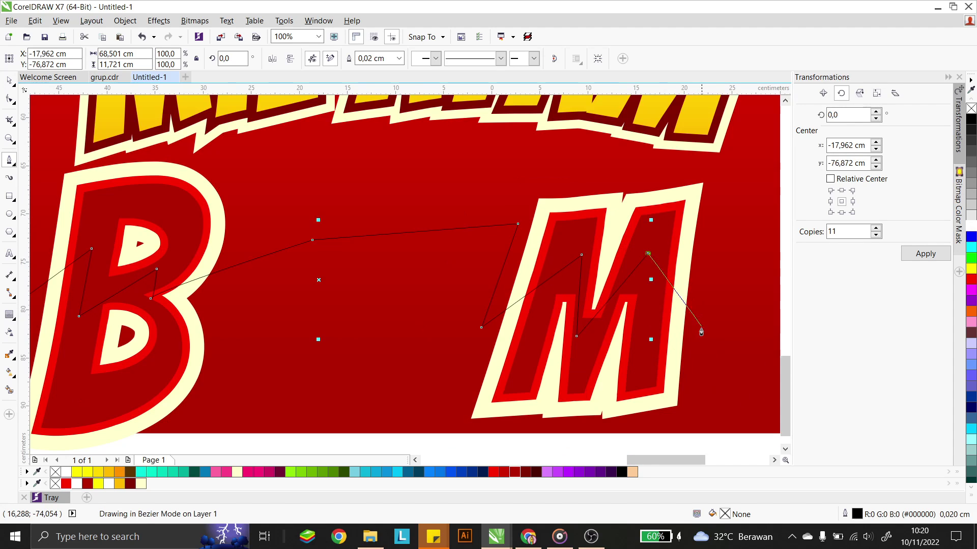
click(700, 335)
click(729, 130)
scroll(329, 159, down, 2)
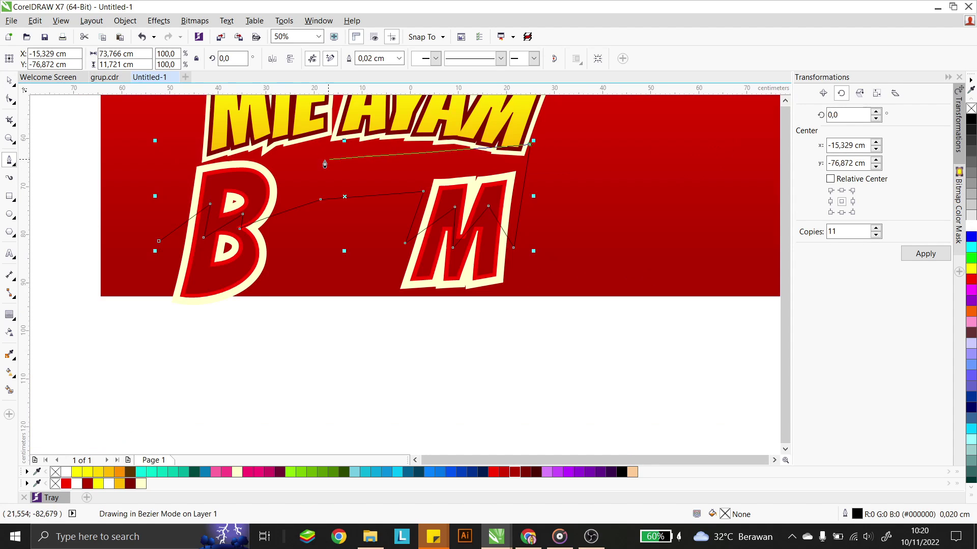
click(159, 145)
click(159, 240)
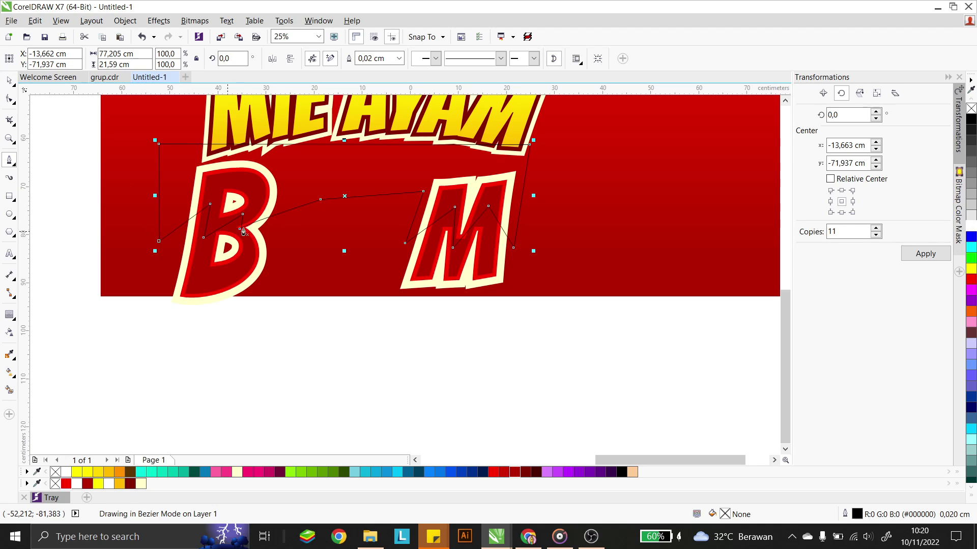
click(9, 81)
Trim the dark red inner shape of "B" with the zigzag shape, keeping only its lower part.
scroll(128, 140, up, 1)
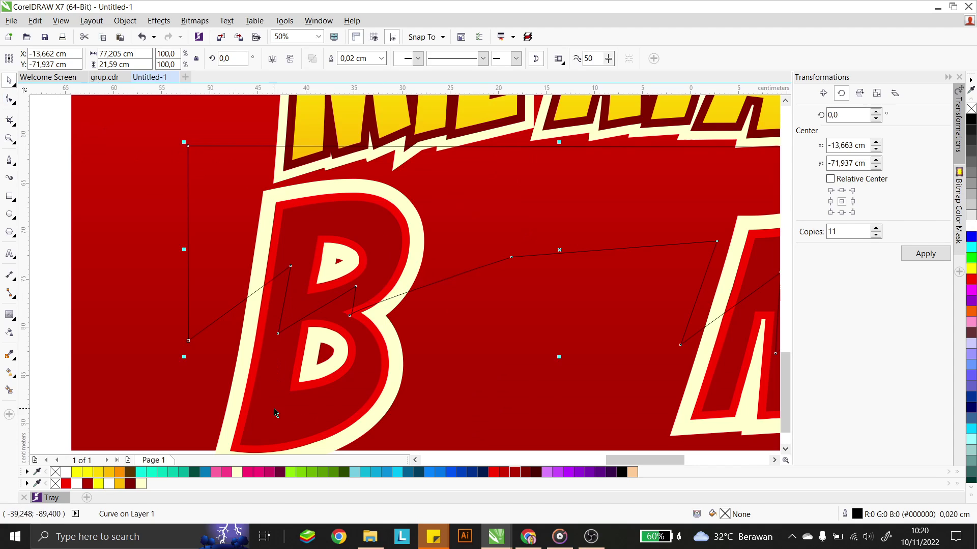
shift+click(263, 380)
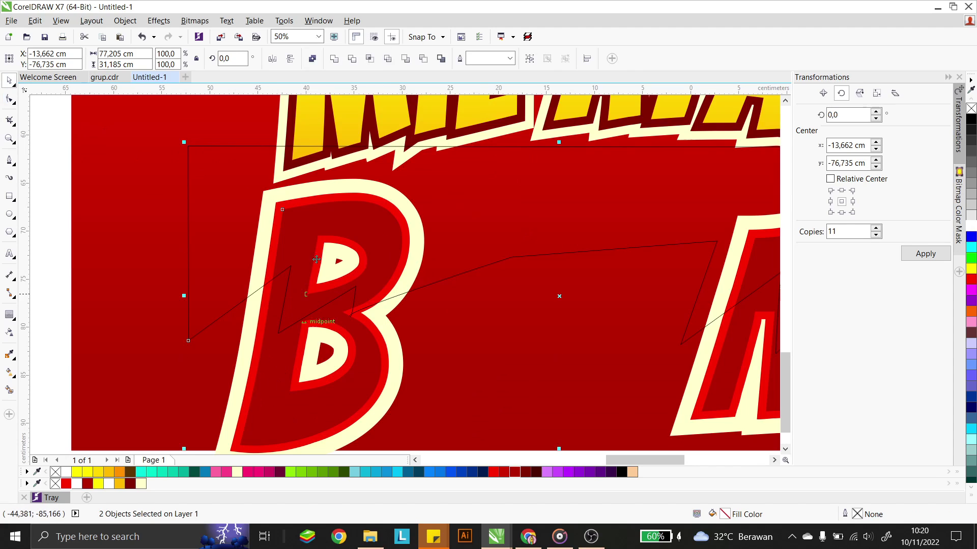
click(355, 58)
scroll(449, 257, down, 1)
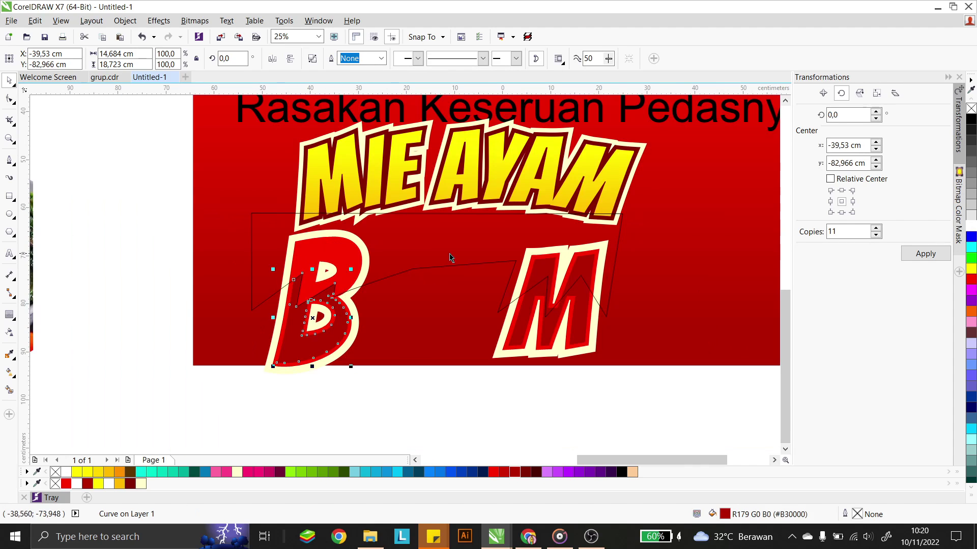
Trim the dark red inner shape of "M" with the zigzag shape and delete the zigzag shape.
click(450, 263)
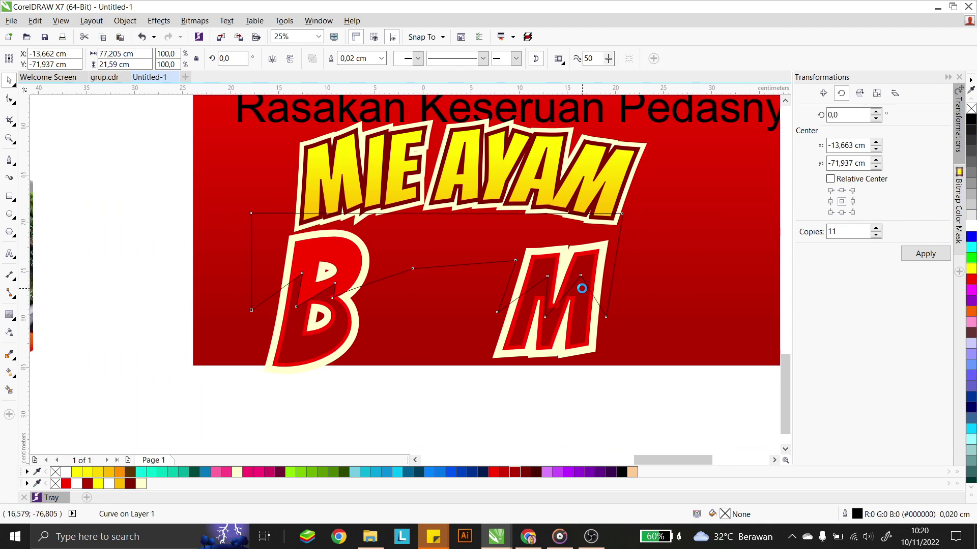
scroll(581, 287, up, 1)
scroll(464, 223, down, 1)
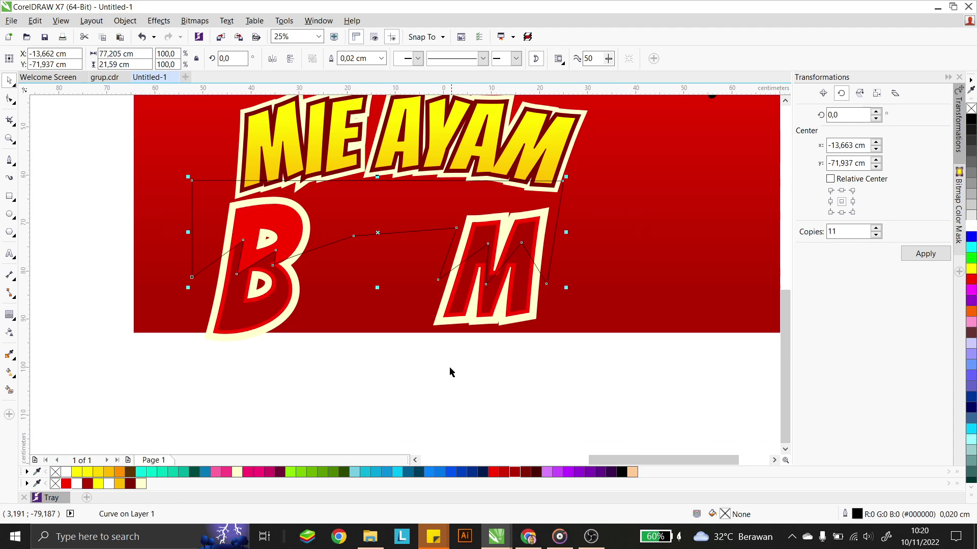
scroll(540, 249, up, 1)
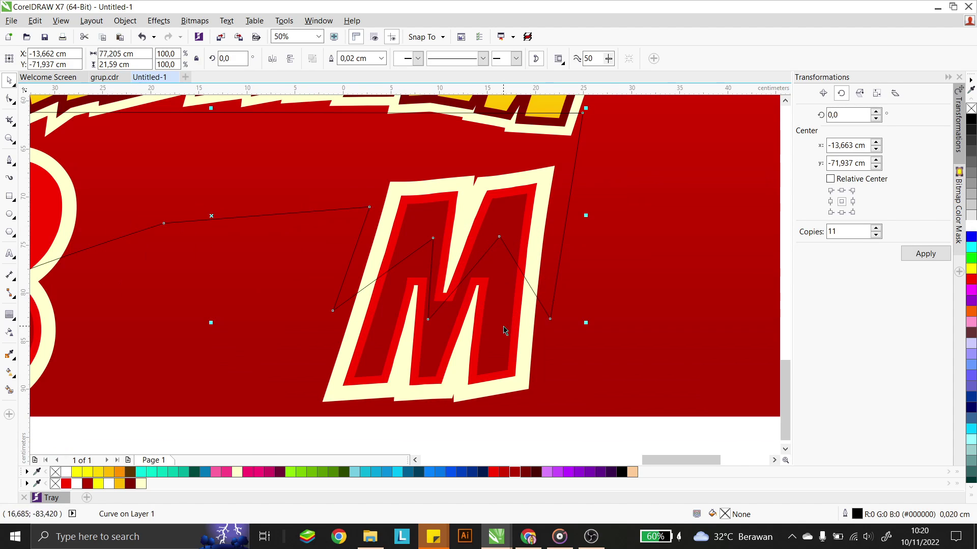
shift+click(502, 321)
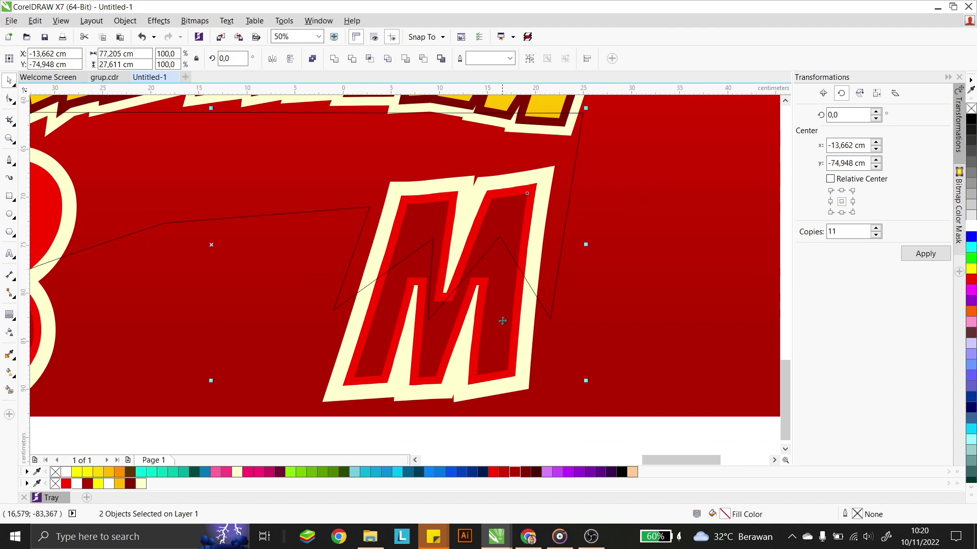
click(359, 58)
click(366, 174)
key(Delete)
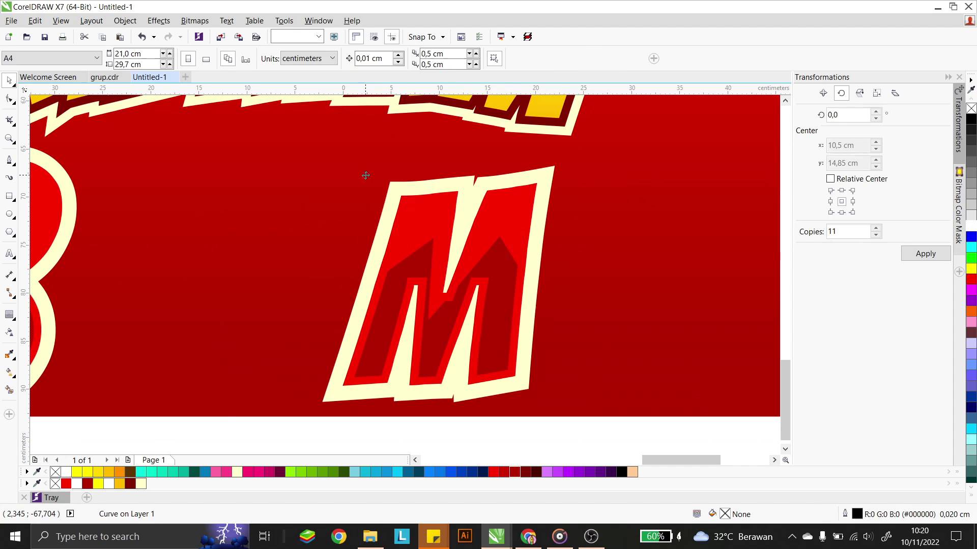
Move the loose bomb image into the gap between "B" and "M" on the new banner and bring it to the front.
scroll(452, 222, down, 2)
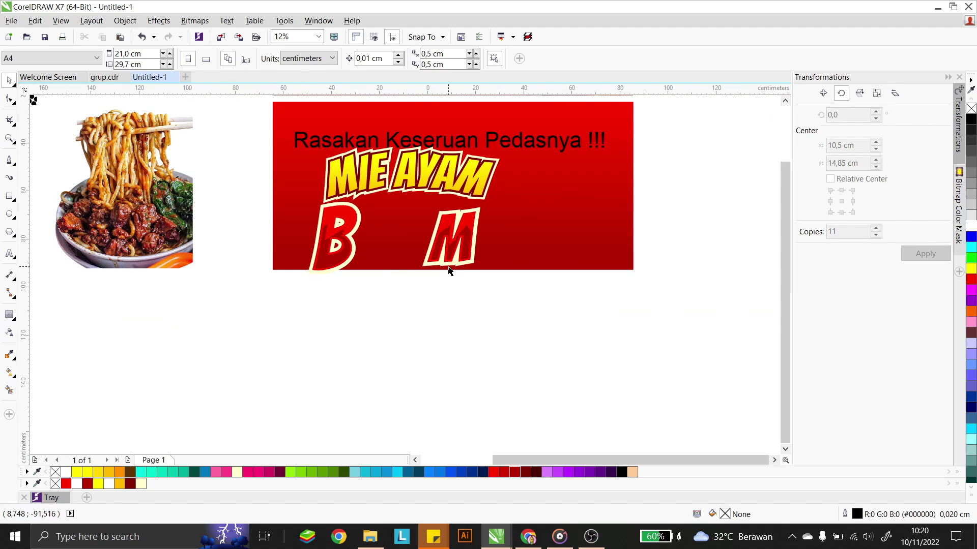
scroll(449, 270, down, 1)
scroll(438, 157, up, 1)
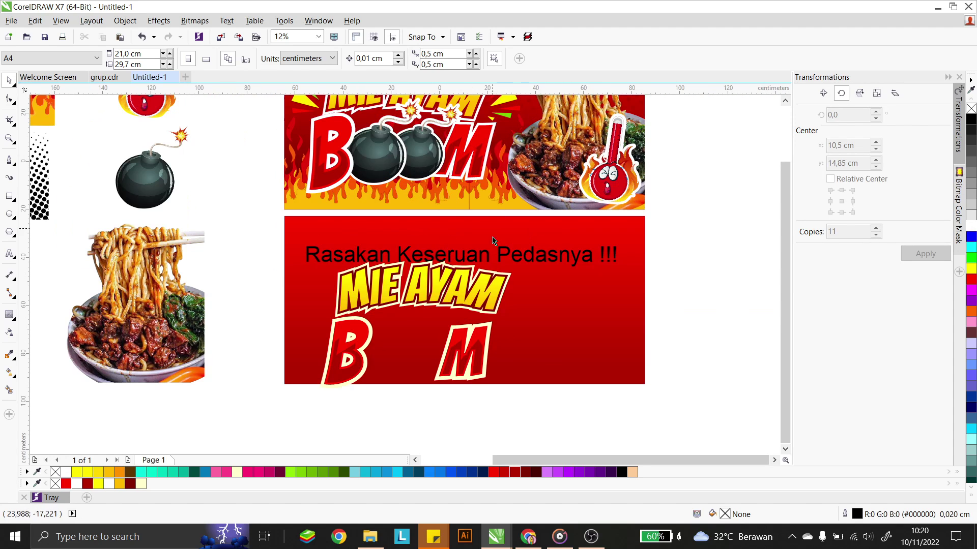
click(362, 348)
click(406, 404)
click(381, 158)
click(171, 176)
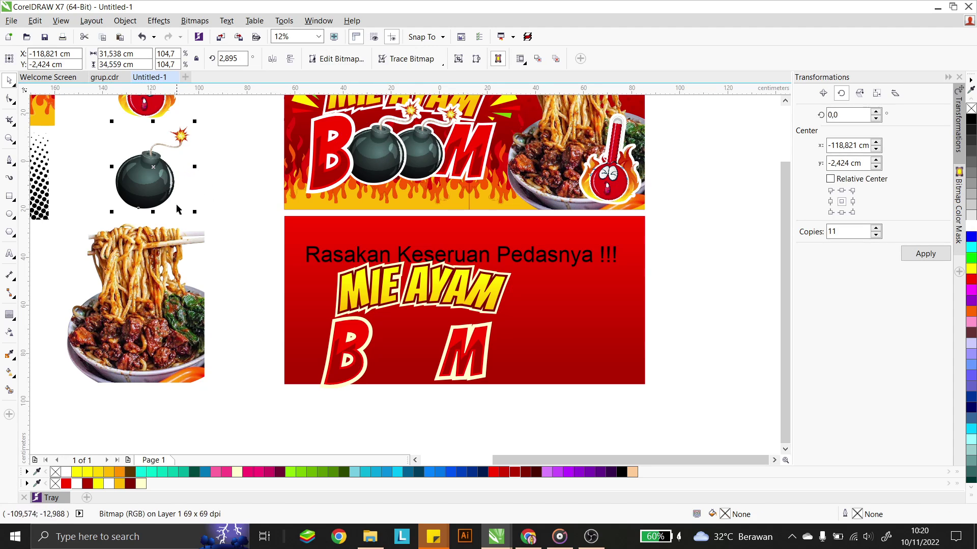
drag(178, 198, 392, 370)
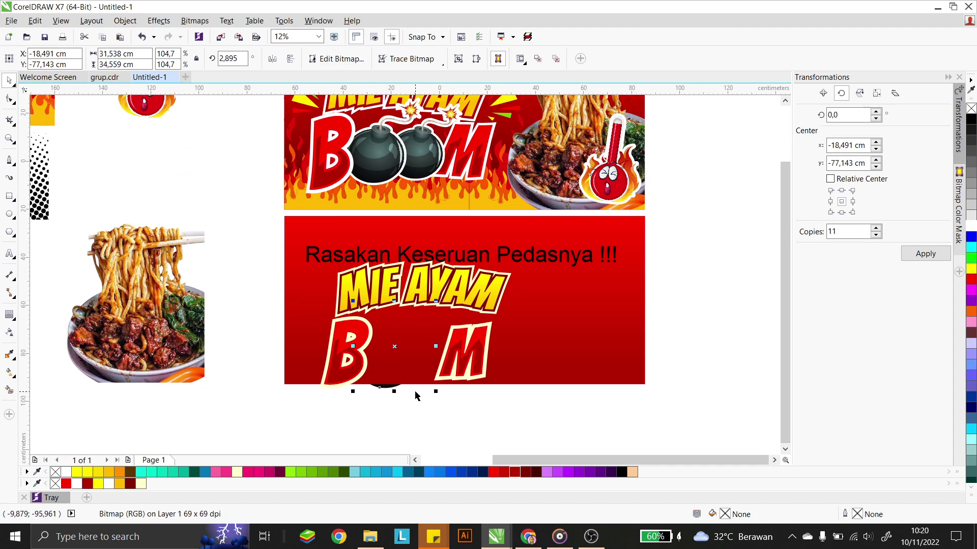
key(shift+Page_Up)
scroll(417, 351, up, 1)
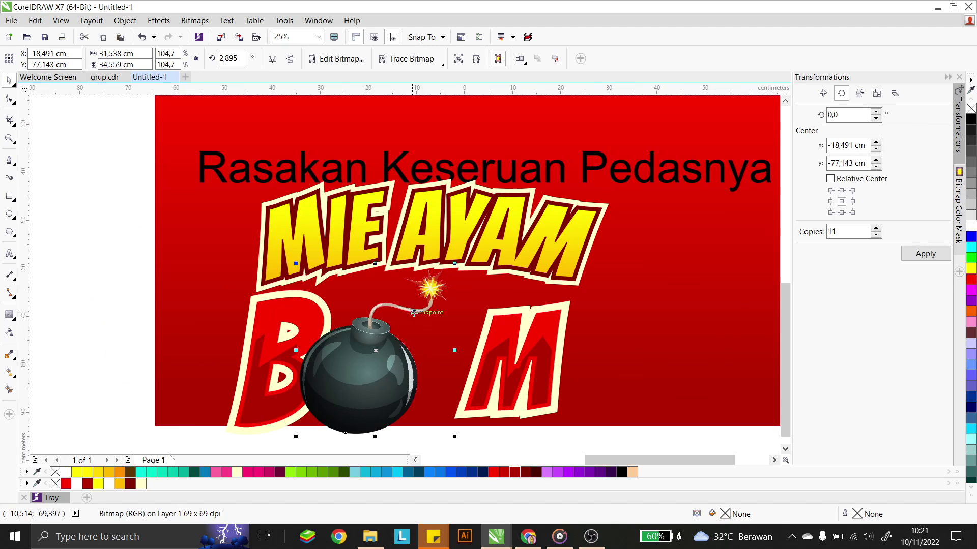
Shift the bomb slightly up between the letters and shrink it to about 27.5 × 30.1 cm.
scroll(418, 340, down, 1)
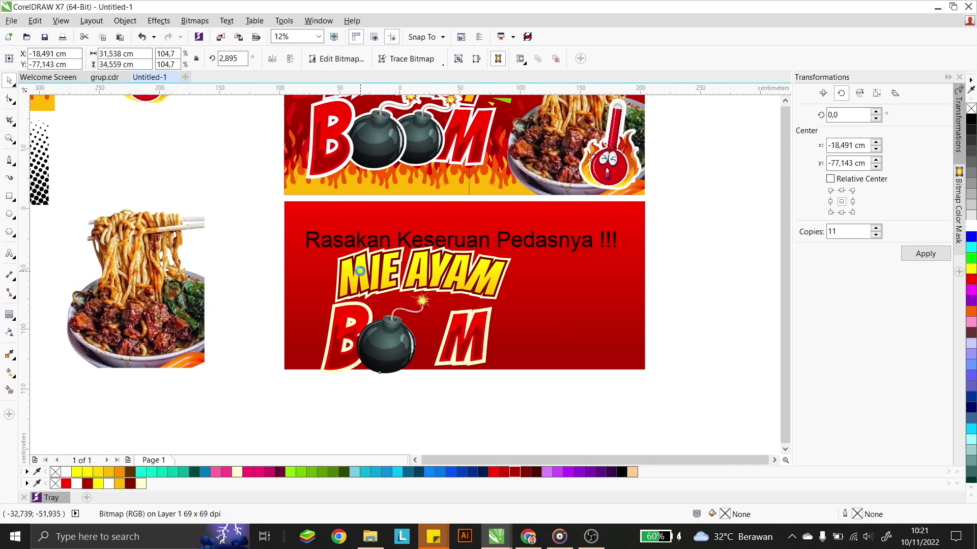
scroll(361, 272, down, 1)
scroll(377, 308, up, 1)
drag(375, 283, 382, 278)
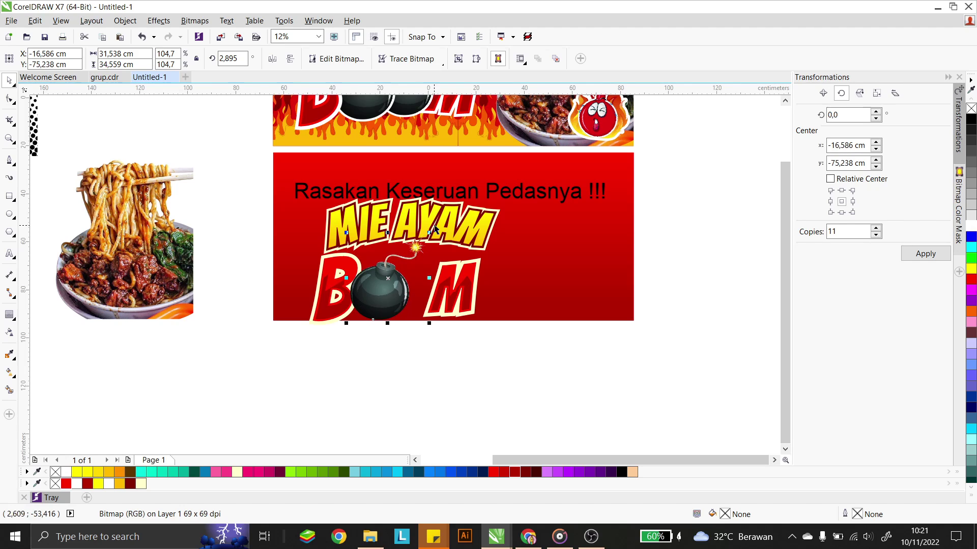
drag(430, 232, 424, 238)
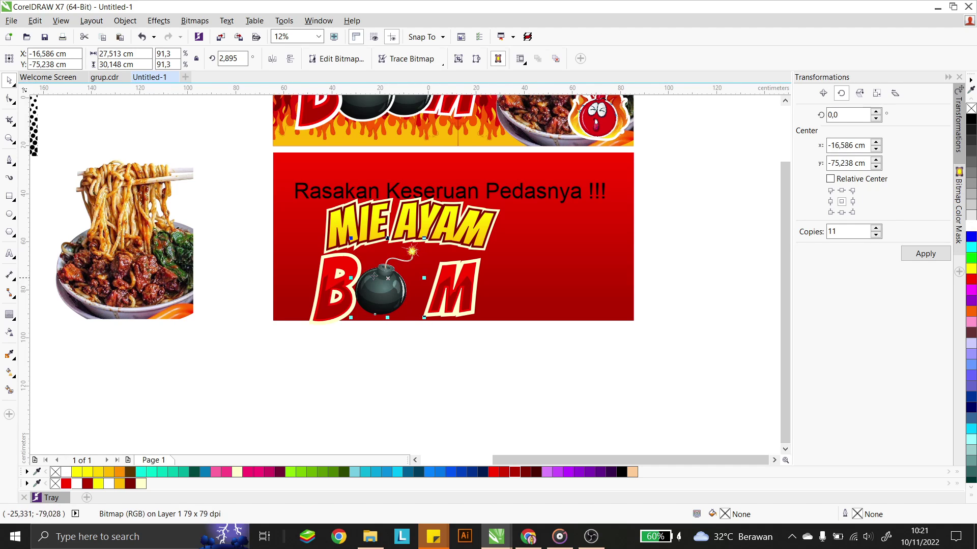
scroll(416, 240, up, 1)
scroll(402, 255, down, 2)
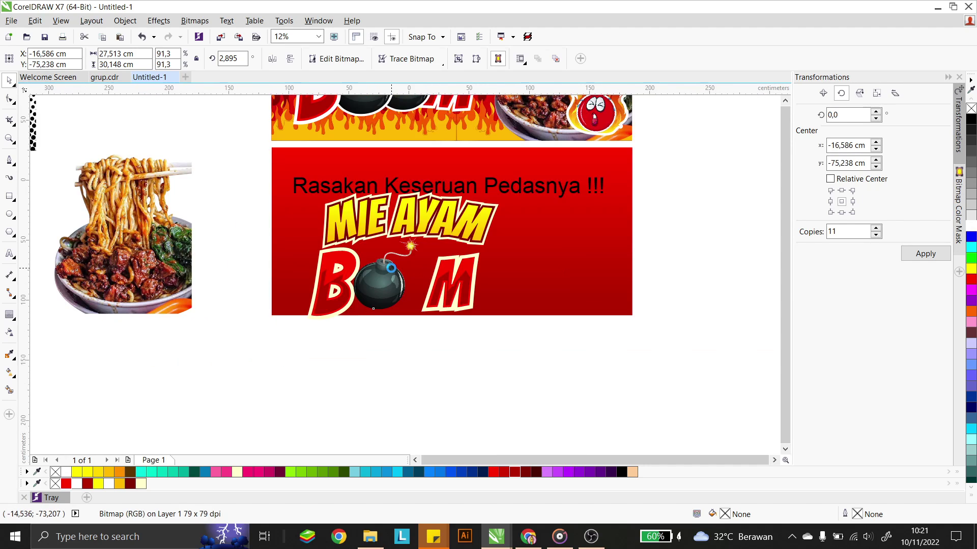
Move the bomb off the banner onto the blank area directly below it.
drag(390, 271, 391, 326)
scroll(391, 327, up, 2)
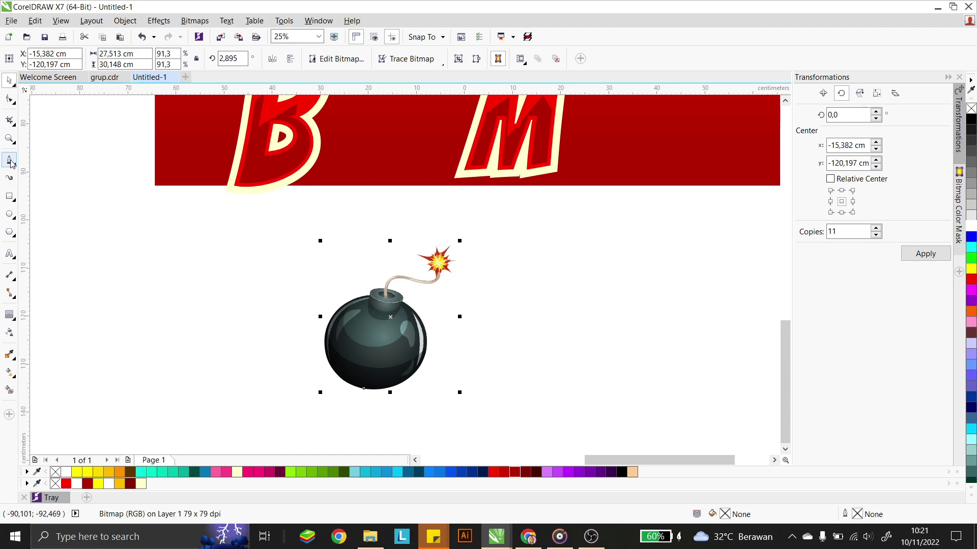
drag(382, 349, 383, 208)
drag(416, 169, 406, 309)
scroll(406, 310, up, 1)
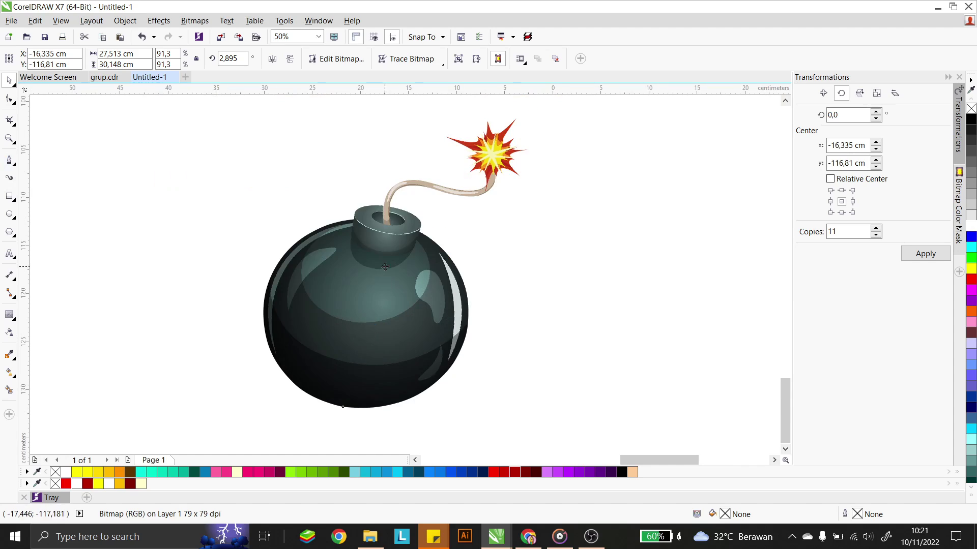
Create a silhouette curve of the whole bomb, including its fuse and spark, with the Smart Fill tool.
click(10, 392)
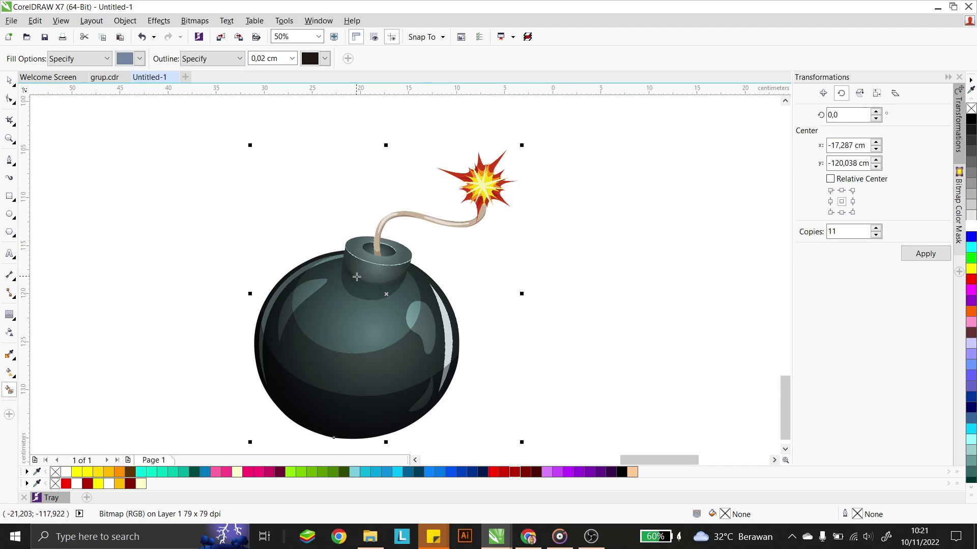
click(421, 303)
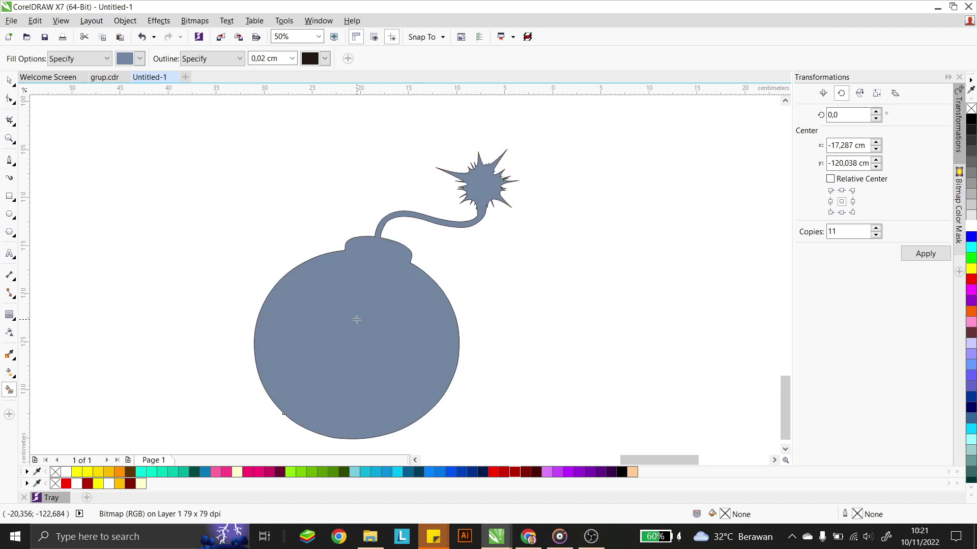
click(10, 81)
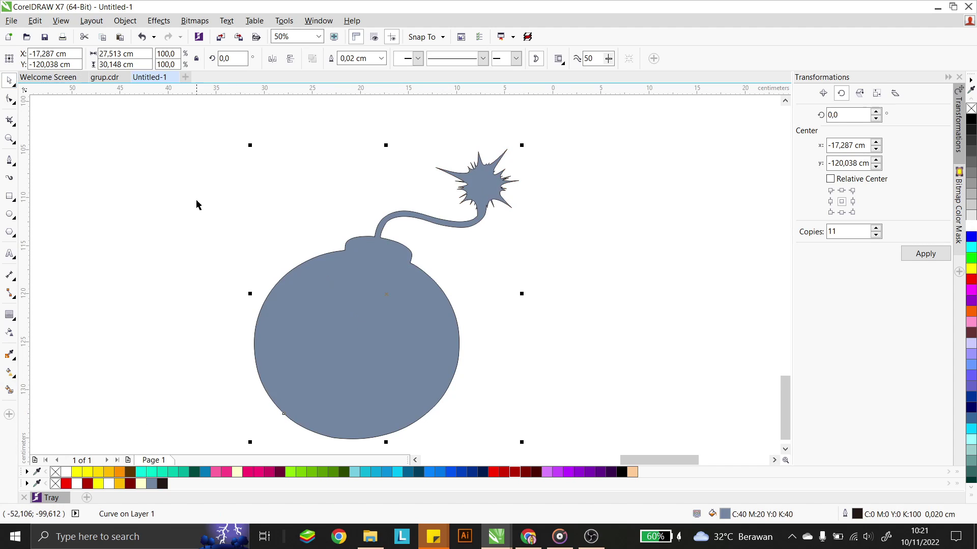
Set the bomb silhouette's fill and outline to Pale Yellow (#FFFFCC) with an outline width of 2 cm.
click(196, 204)
click(389, 294)
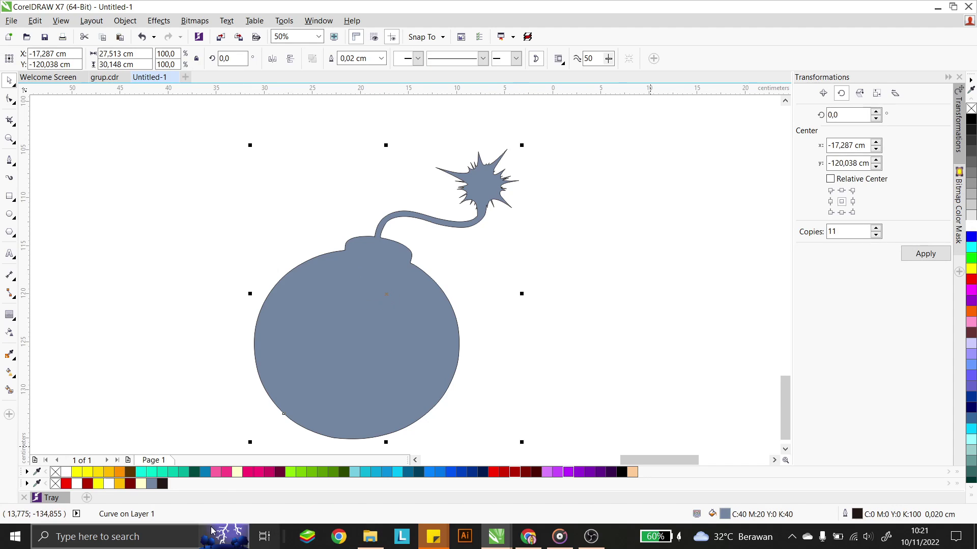
click(237, 472)
right_click(237, 473)
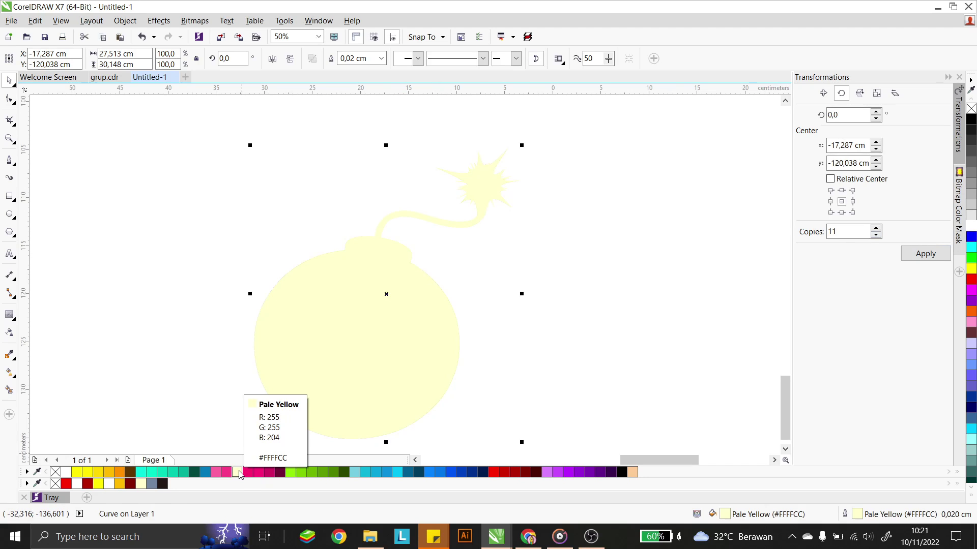
double_click(859, 516)
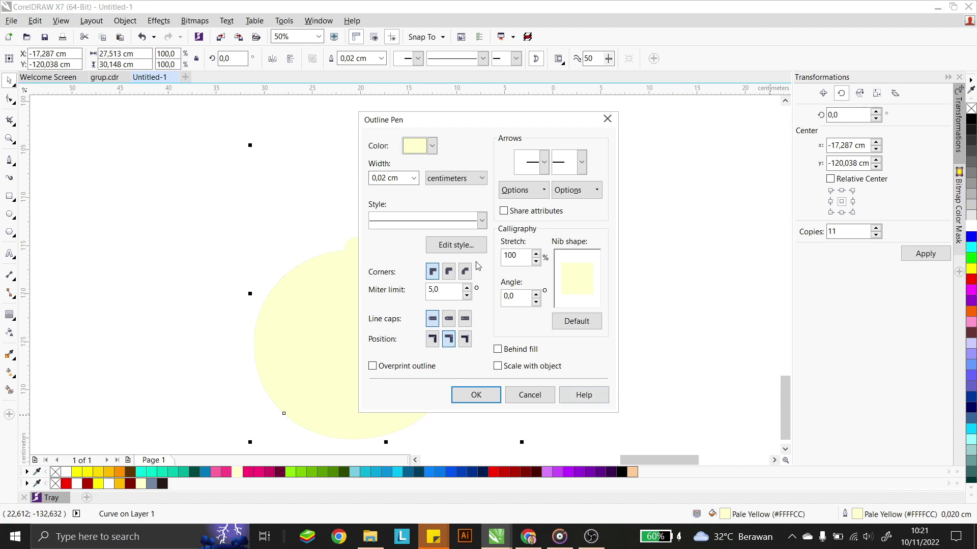
double_click(403, 178)
text(2)
click(484, 393)
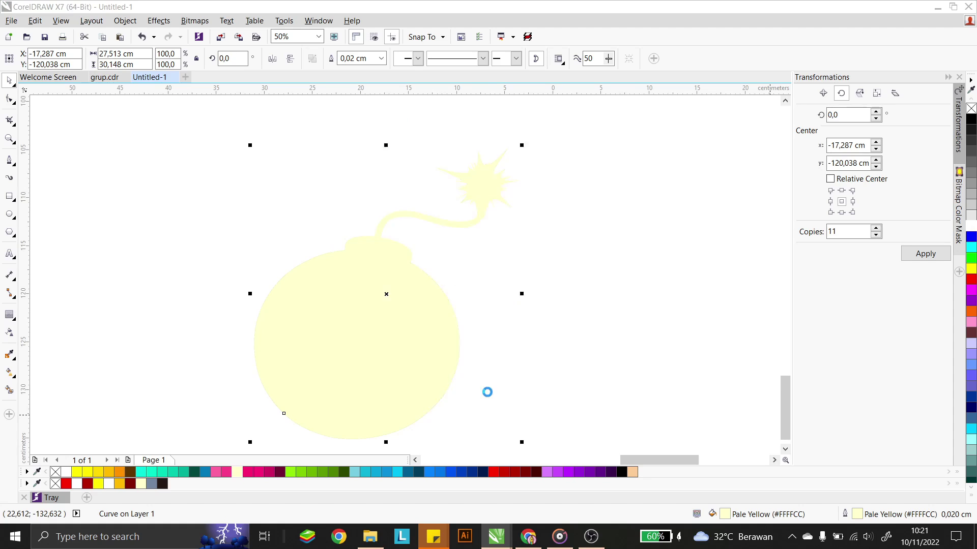
Set the silhouette's outline to sit behind the fill and scale with the object, and place the silhouette behind the bomb.
double_click(857, 517)
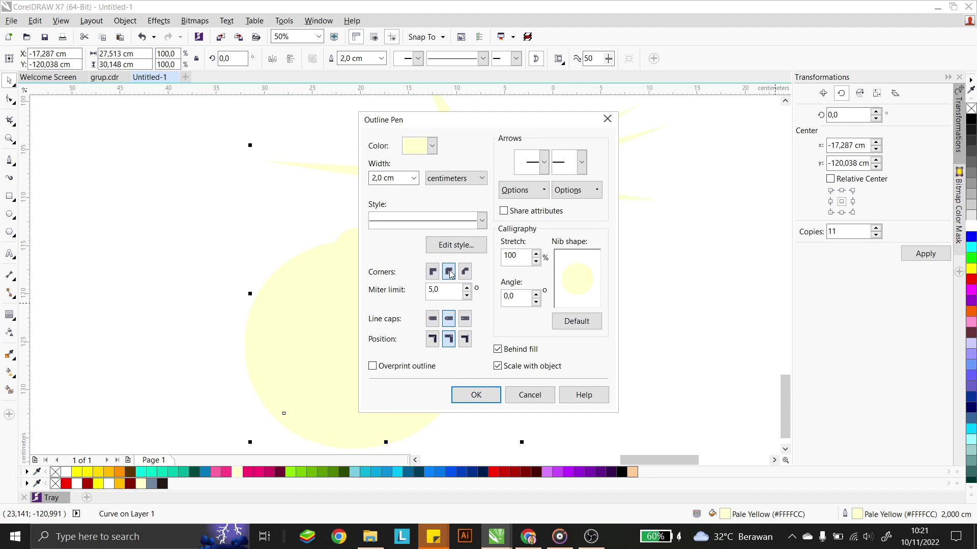
click(476, 395)
scroll(481, 277, down, 1)
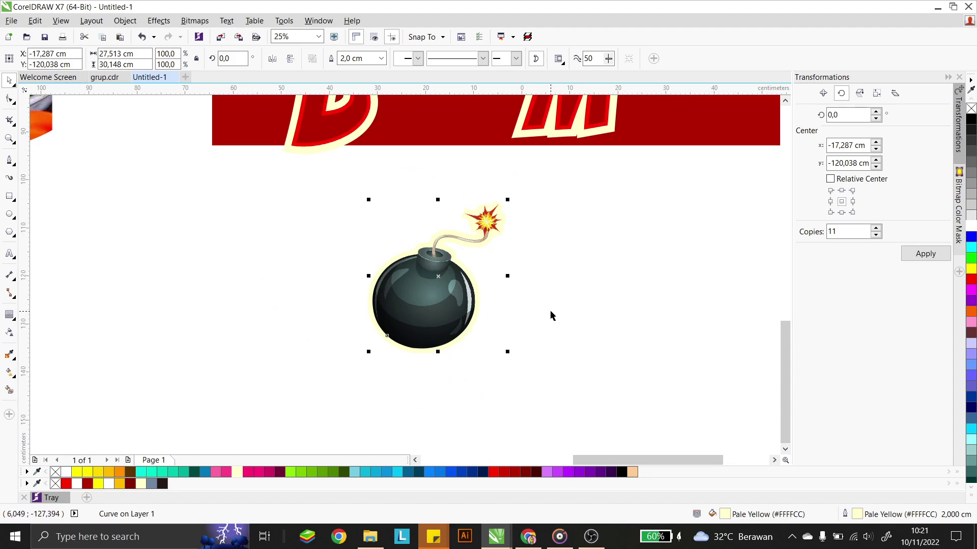
drag(556, 375, 286, 174)
click(513, 229)
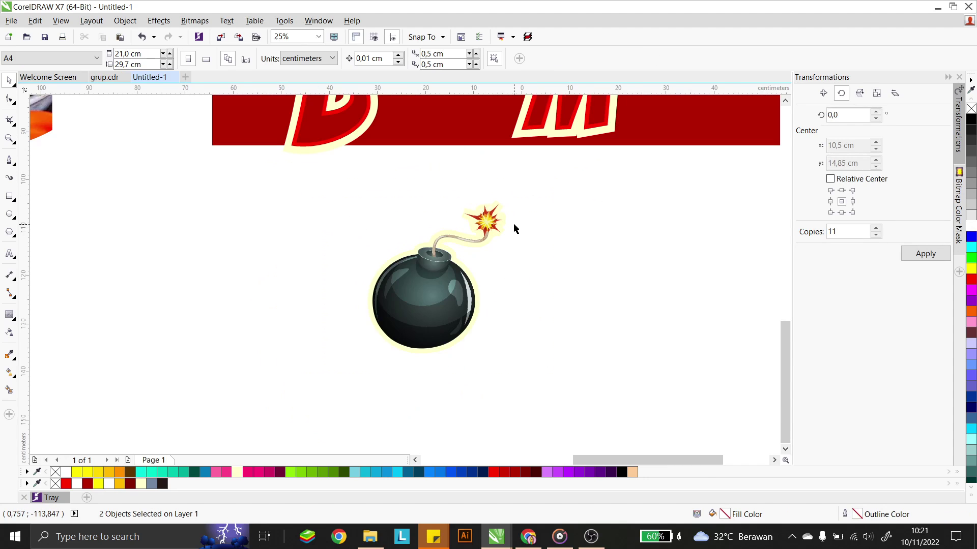
Round the corners of the pale yellow outline around the bomb's spark.
scroll(514, 229, up, 1)
scroll(489, 191, up, 2)
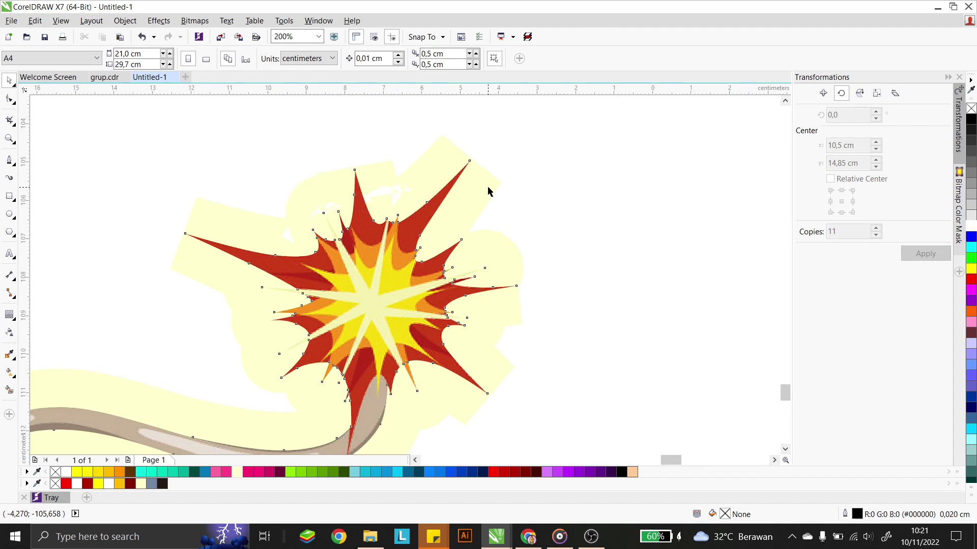
click(489, 190)
scroll(487, 219, down, 2)
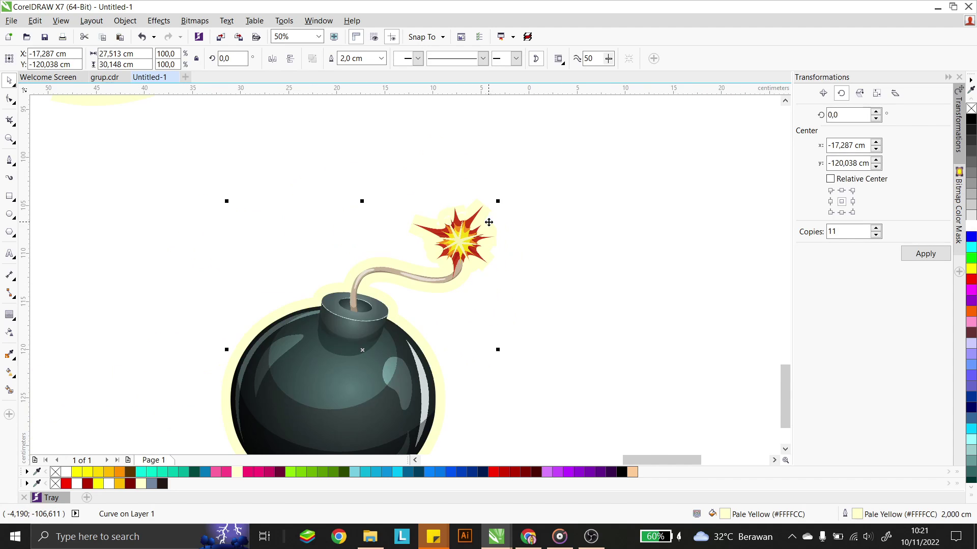
scroll(441, 252, up, 1)
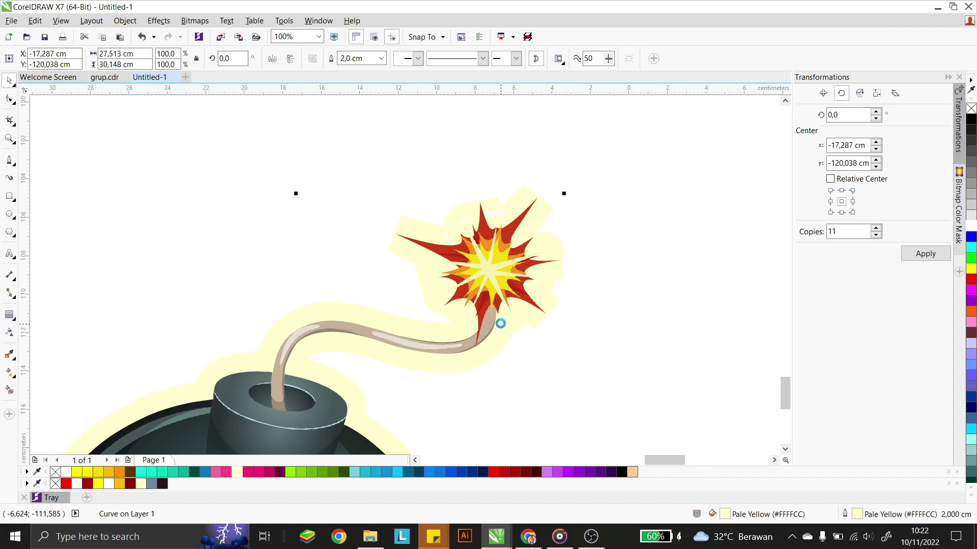
click(620, 205)
scroll(558, 207, down, 2)
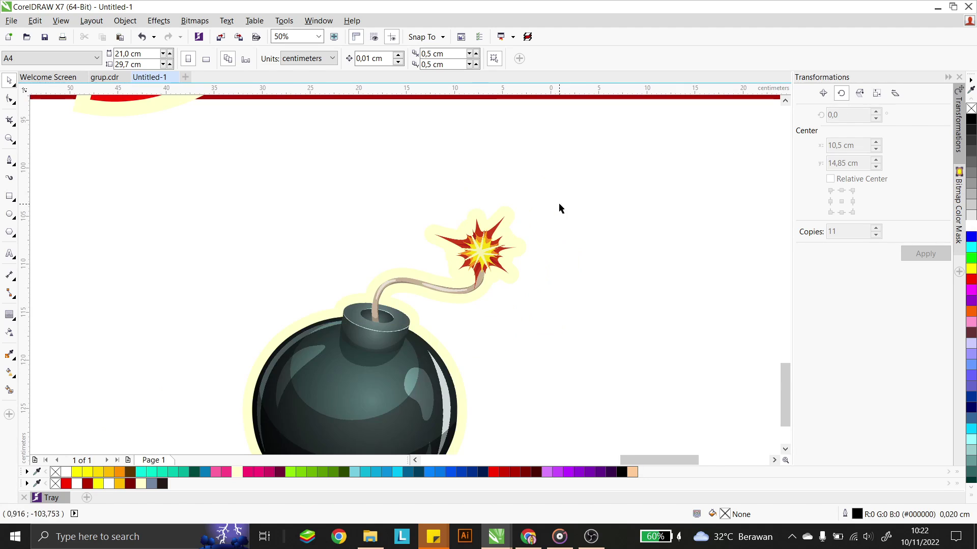
Group the bomb with its pale yellow border and move the group into the gap after "B" on the banner.
drag(303, 396, 303, 396)
key(ctrl+g)
scroll(474, 310, down, 1)
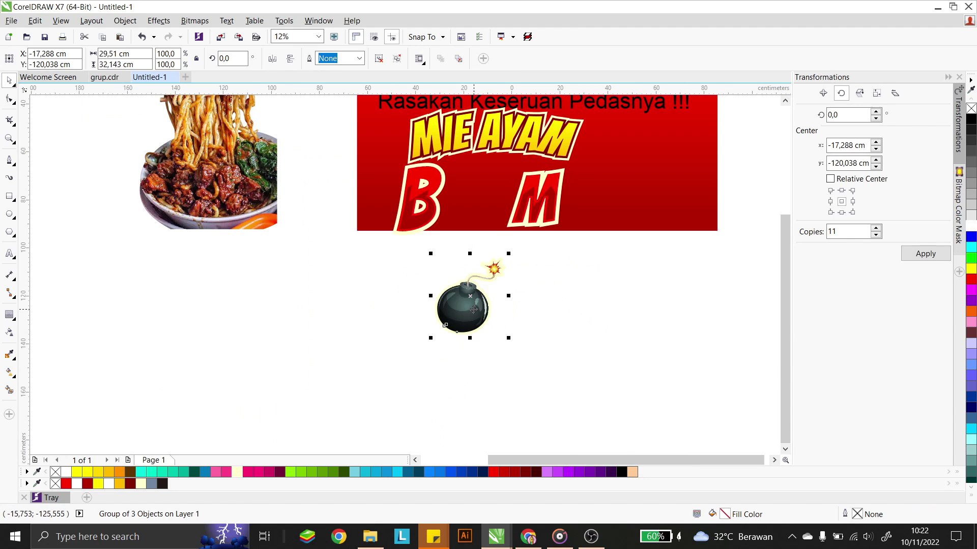
drag(473, 310, 459, 194)
scroll(469, 180, up, 2)
scroll(461, 209, down, 1)
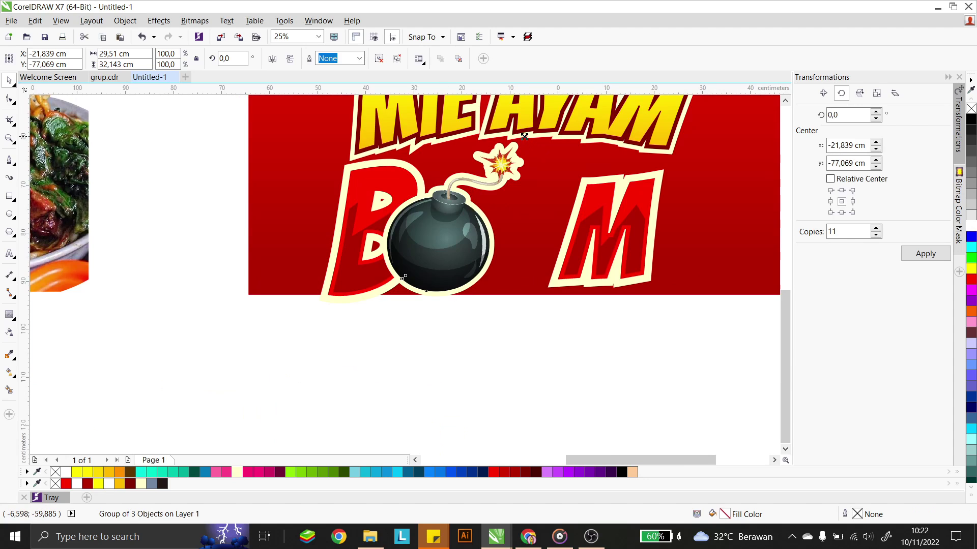
Scale the bomb group down to about 26.2 × 28.6 cm and place it behind the letter "B".
drag(524, 137, 483, 165)
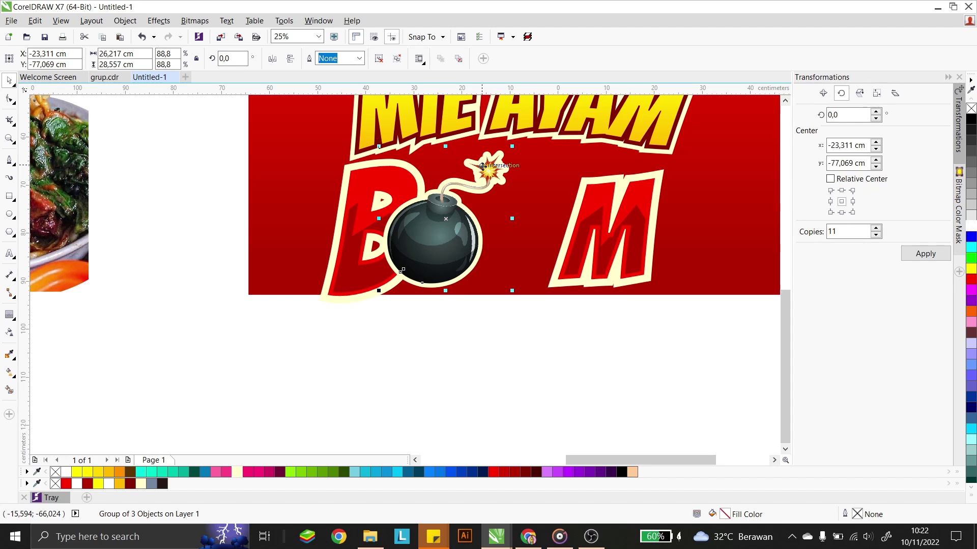
key(ctrl+Page_Down)
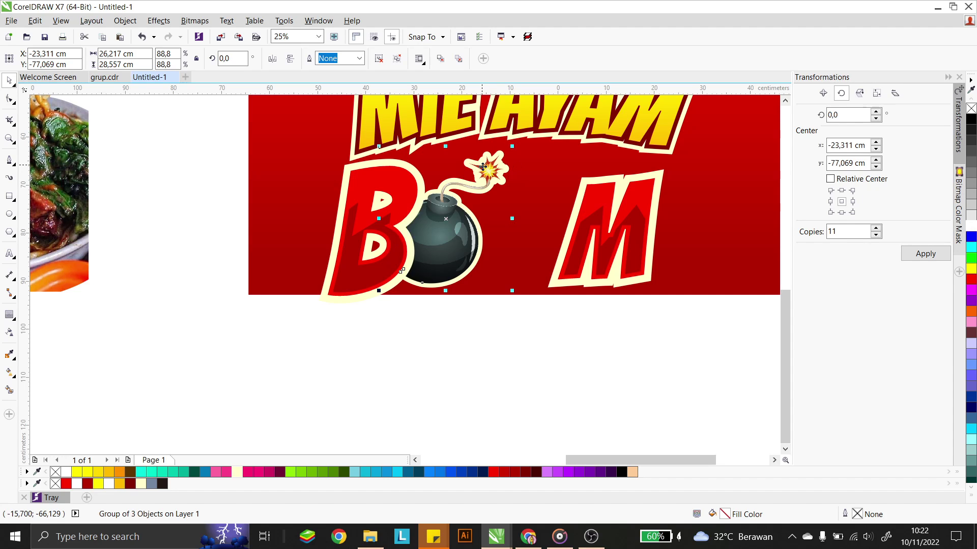
key(F4)
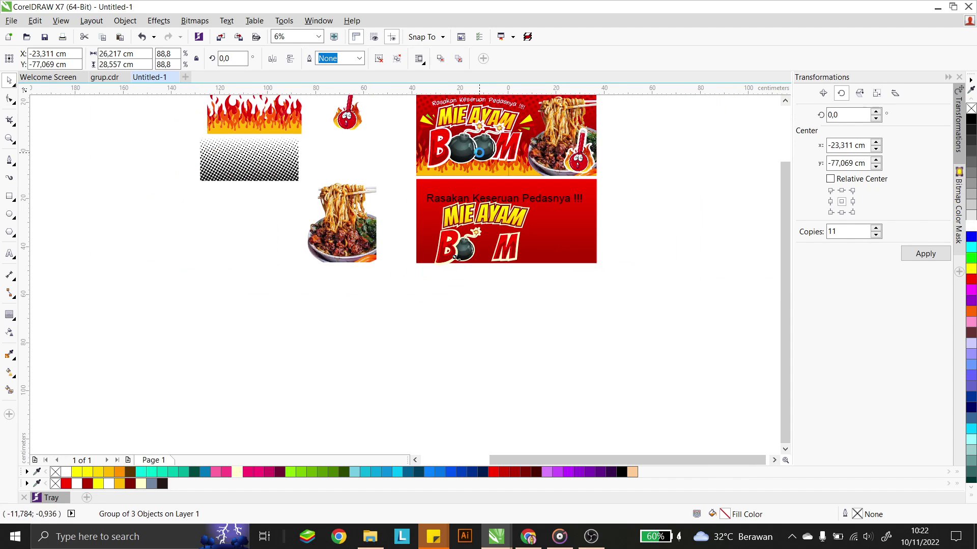
Duplicate the bomb group into the second "O" position, scale the copy to about 23.1 × 25.1 cm and place it behind the first bomb.
scroll(455, 257, up, 1)
scroll(402, 372, up, 1)
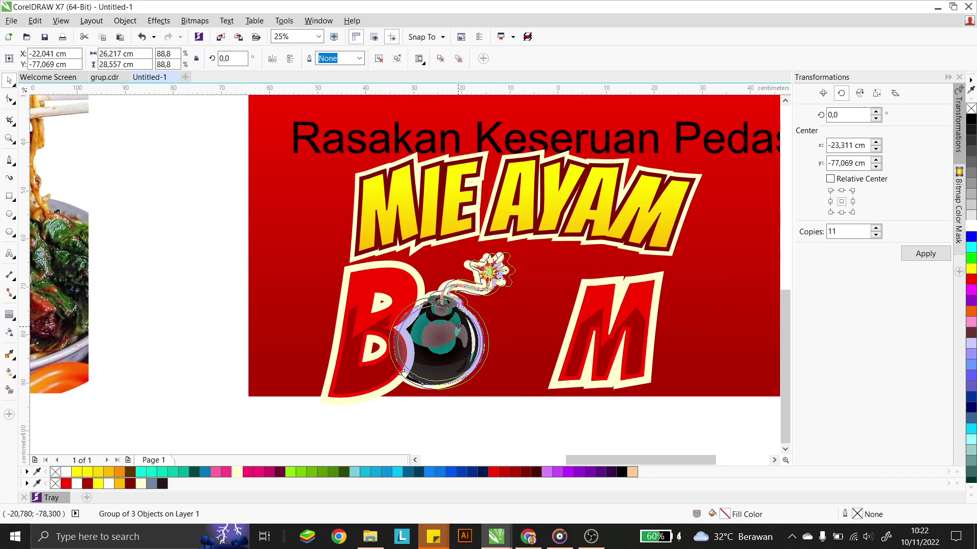
drag(401, 373, 472, 373)
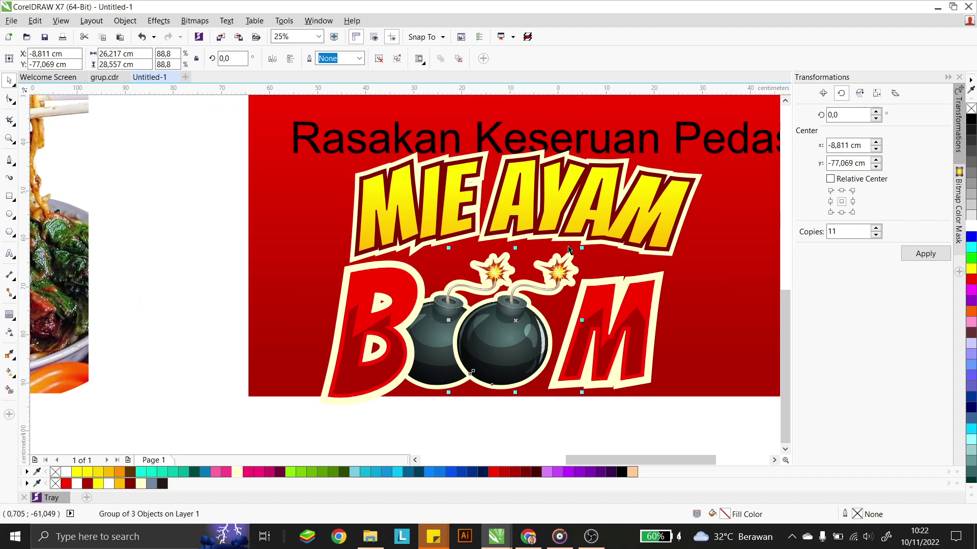
mouse_move(581, 248)
mouse_down()
mouse_move(564, 268)
mouse_move(577, 258)
mouse_up()
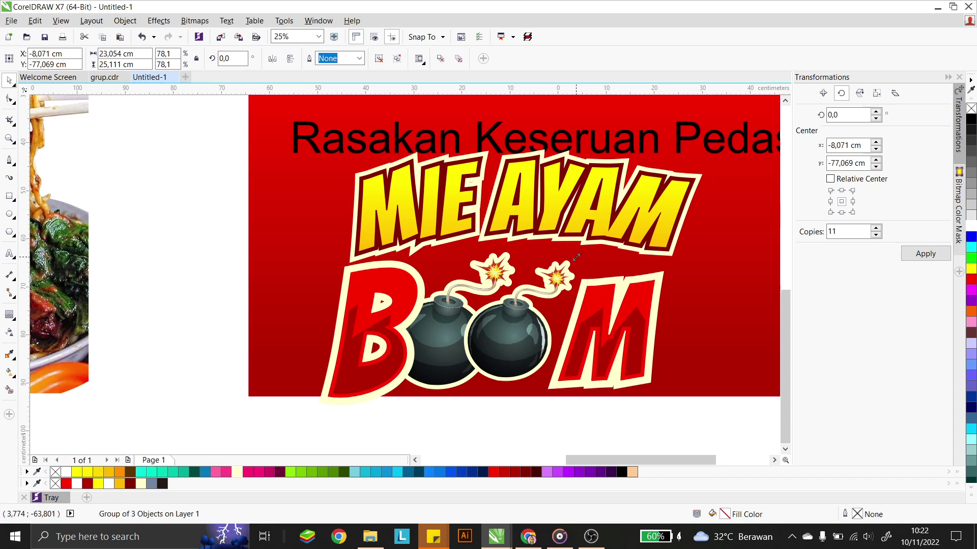
key(ctrl+Page_Down)
key(ctrl+Page_Down)
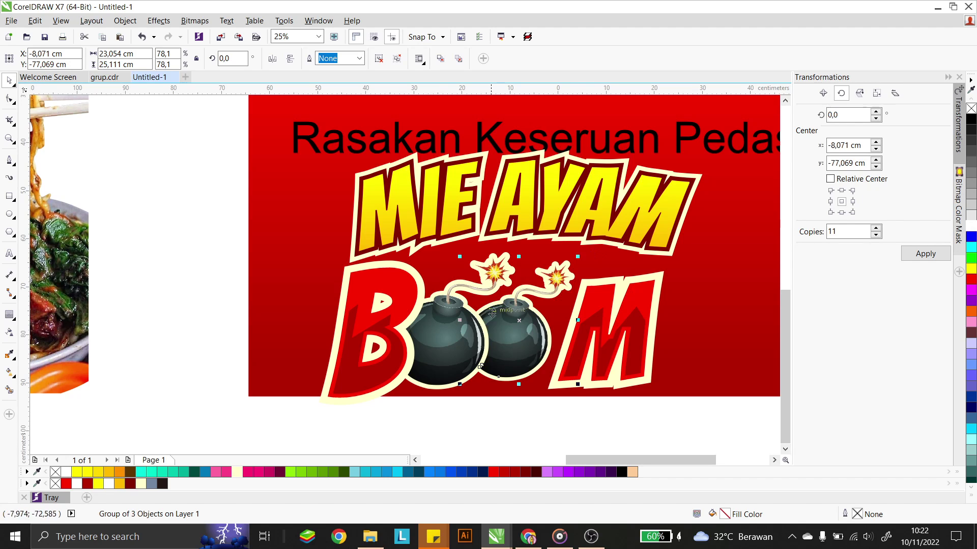
Shift both bombs slightly to the right, then group the "M" with its border and move it against the second bomb.
shift+click(452, 304)
drag(452, 300, 456, 301)
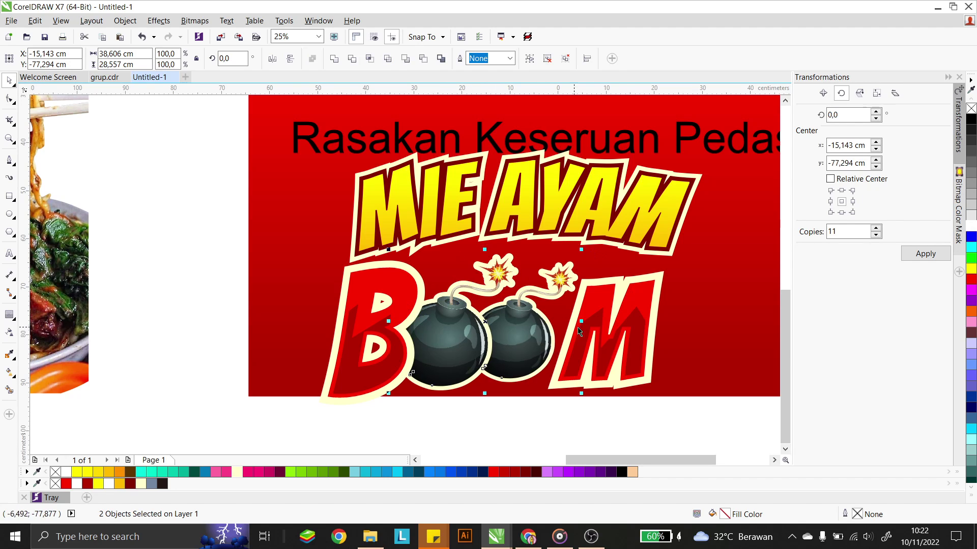
click(621, 324)
drag(621, 324, 598, 287)
drag(661, 384, 508, 217)
key(ctrl+g)
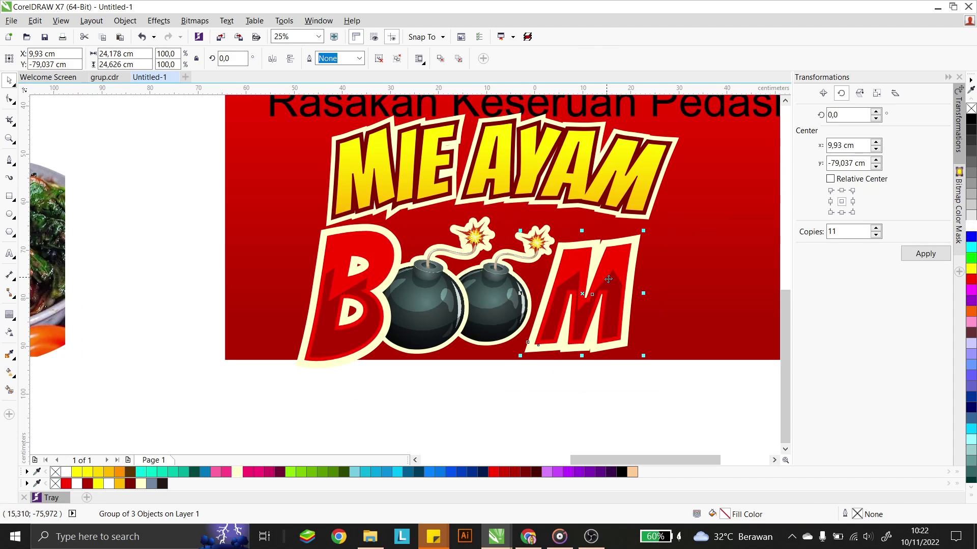
drag(604, 274, 592, 275)
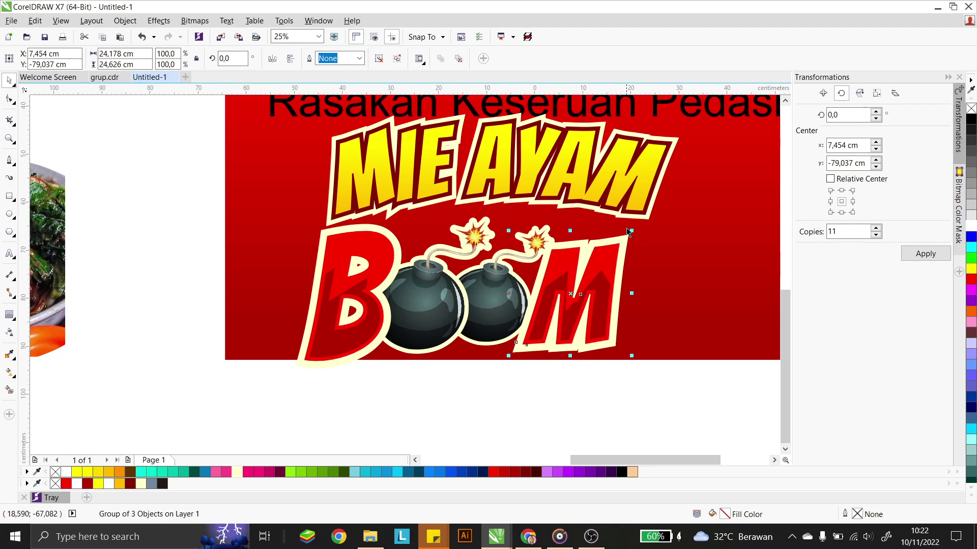
Scale the "M" group down to about 20 × 20.3 cm and raise both bombs and the "M" to line up beside the "B".
drag(632, 230, 598, 252)
drag(633, 346, 428, 225)
scroll(547, 265, up, 1)
scroll(546, 264, up, 1)
click(548, 275)
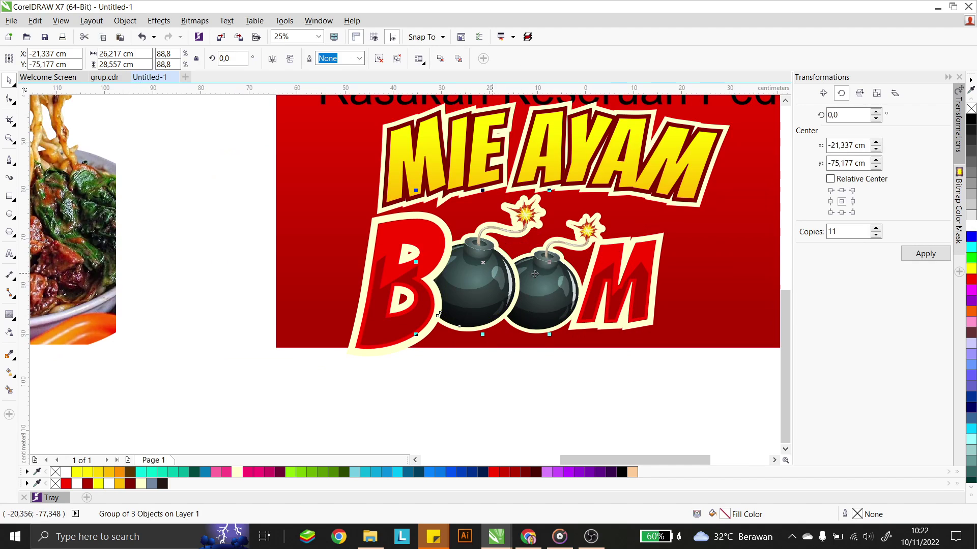
drag(548, 275, 548, 262)
click(629, 277)
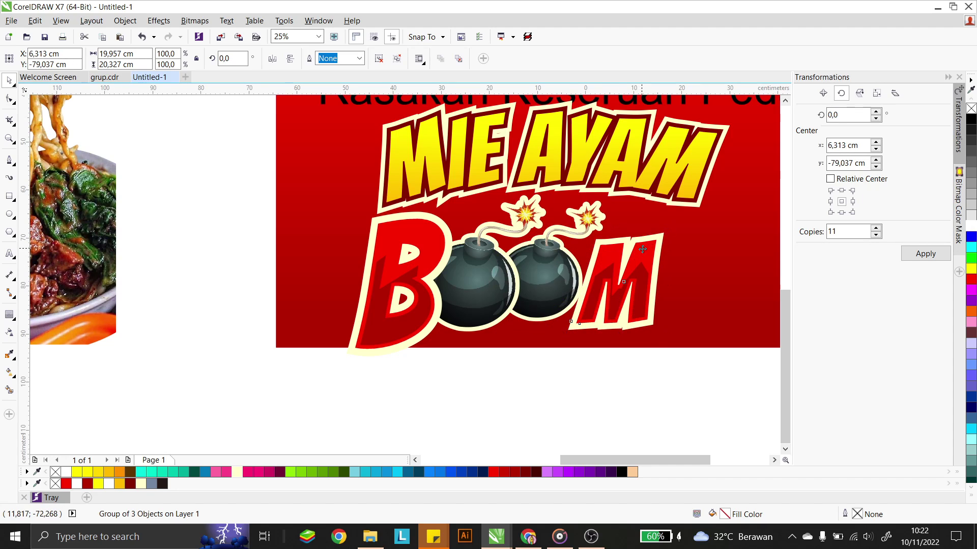
mouse_move(642, 249)
mouse_down()
mouse_move(634, 242)
mouse_move(641, 256)
mouse_up()
Move the "M" left so it overlaps the second bomb, and place it behind that bomb.
scroll(634, 244, up, 1)
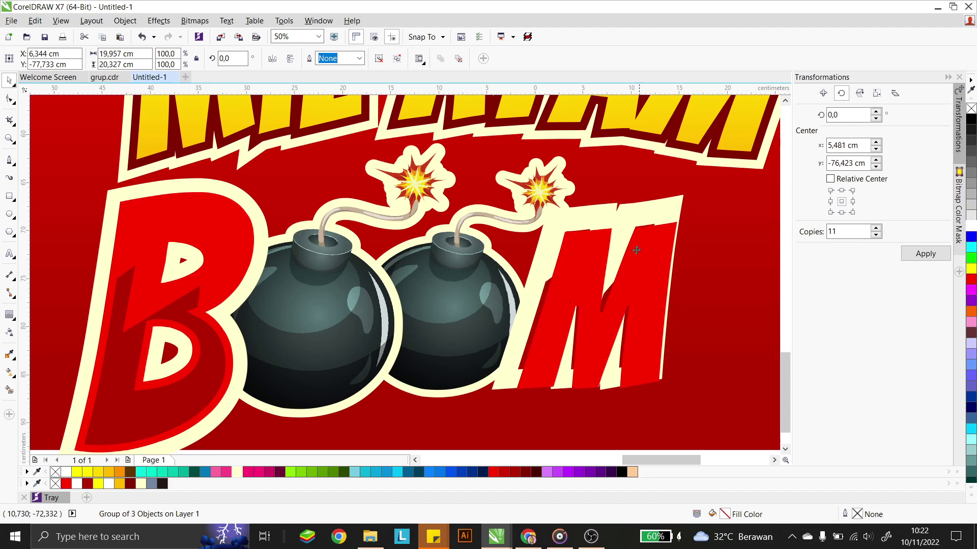
scroll(628, 301, down, 3)
click(592, 307)
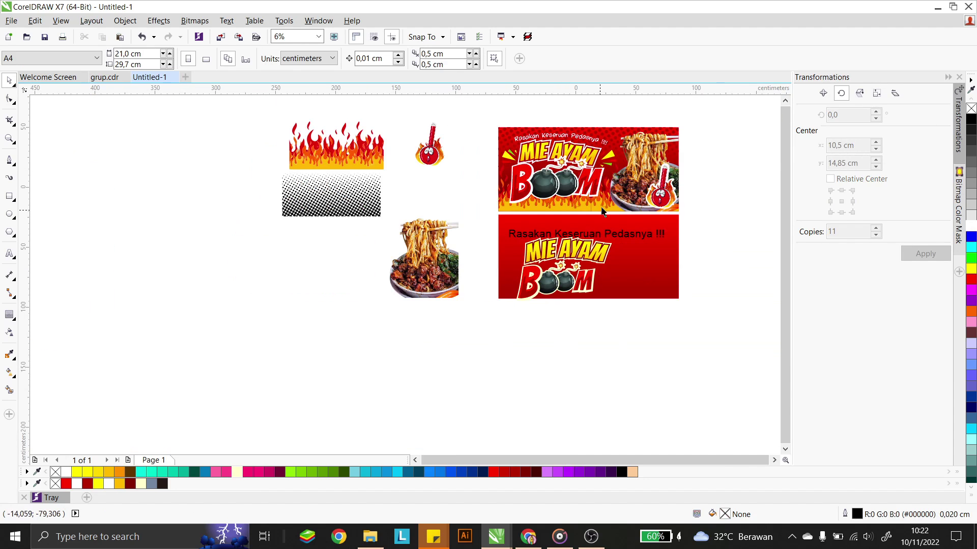
scroll(600, 186, up, 1)
click(562, 365)
scroll(560, 377, up, 2)
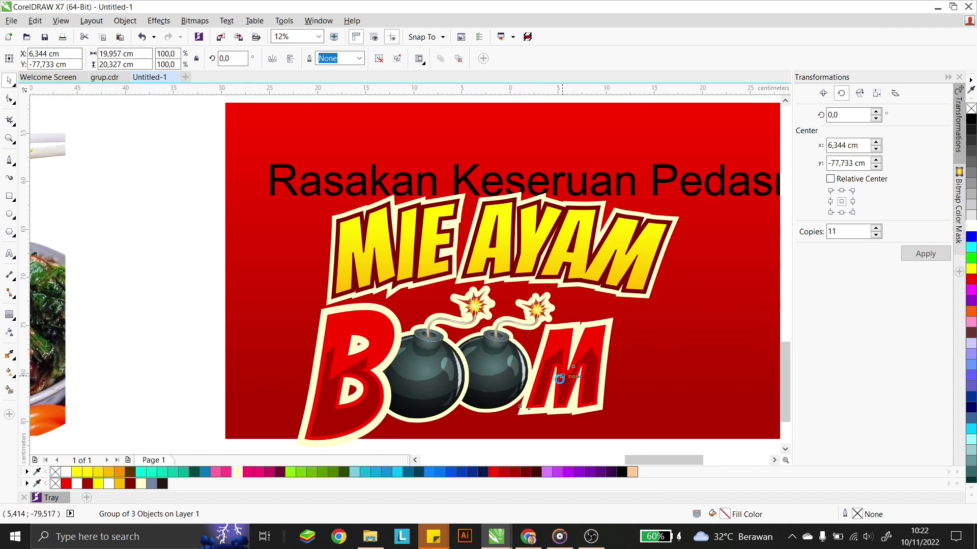
scroll(554, 377, down, 1)
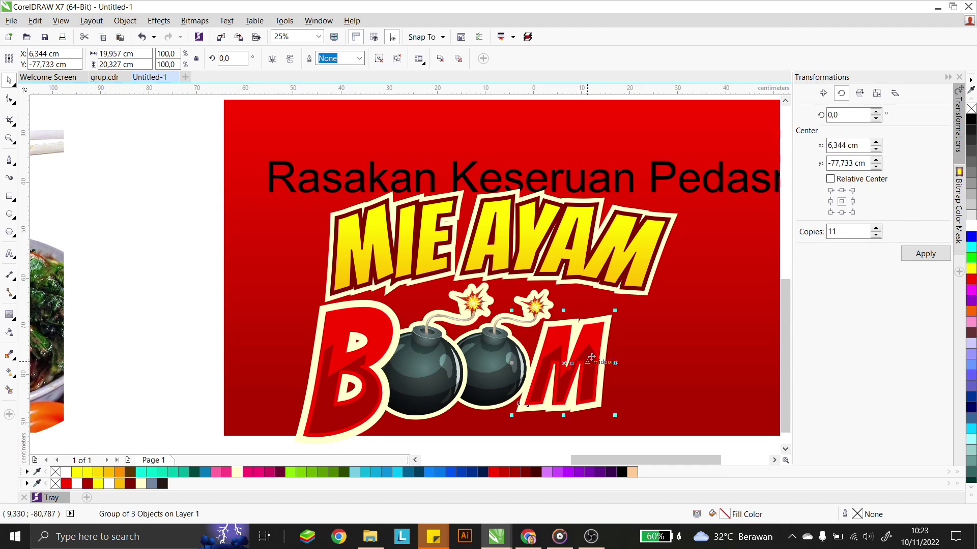
drag(594, 356, 581, 349)
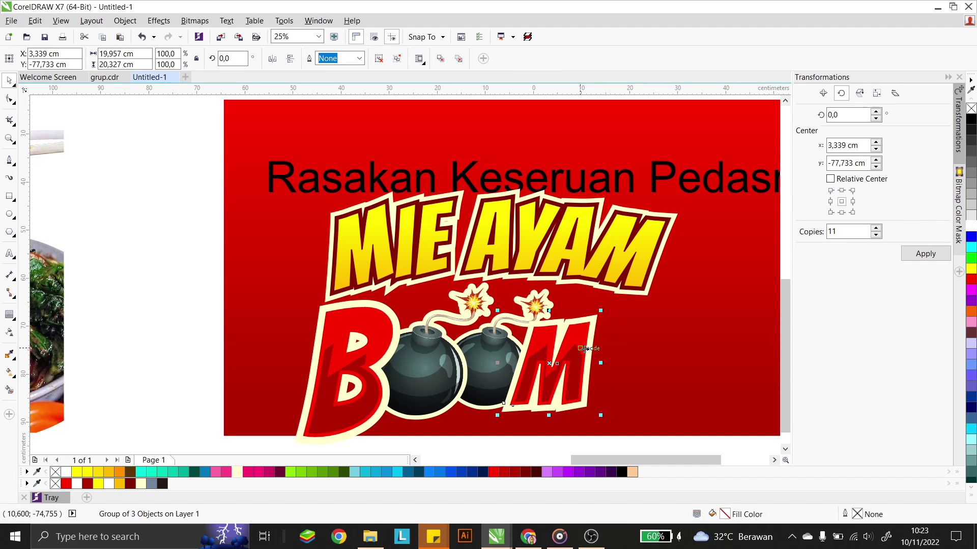
key(ctrl+Page_Down)
key(ctrl+Page_Down)
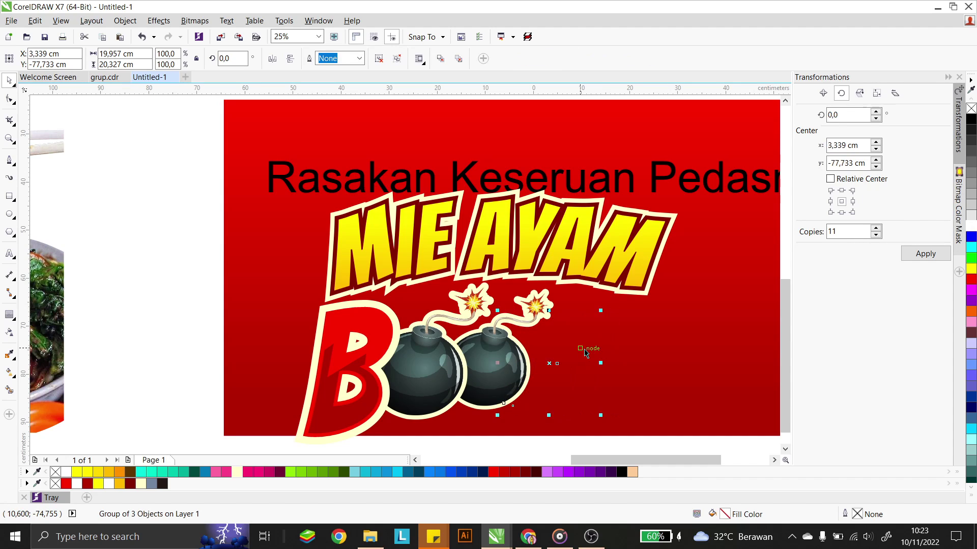
key(ctrl+Page_Up)
Move the complete "BOOM" lettering with its bombs up and right, directly beneath "MIE AYAM".
scroll(587, 346, down, 1)
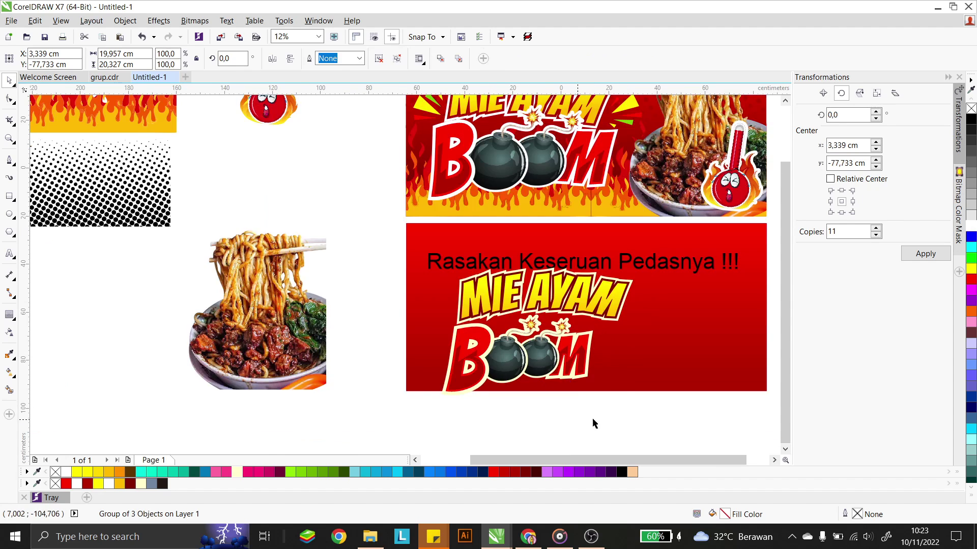
drag(626, 423, 407, 305)
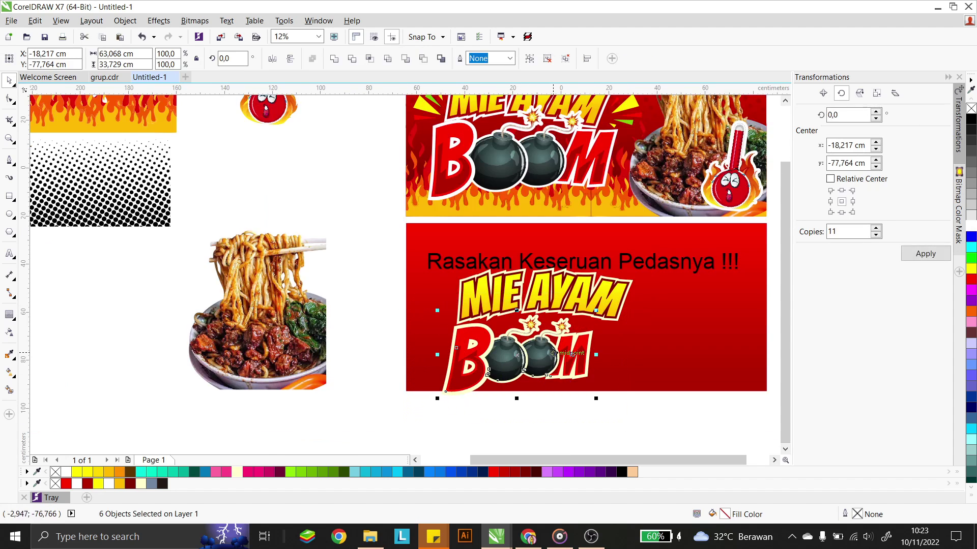
drag(561, 344, 565, 333)
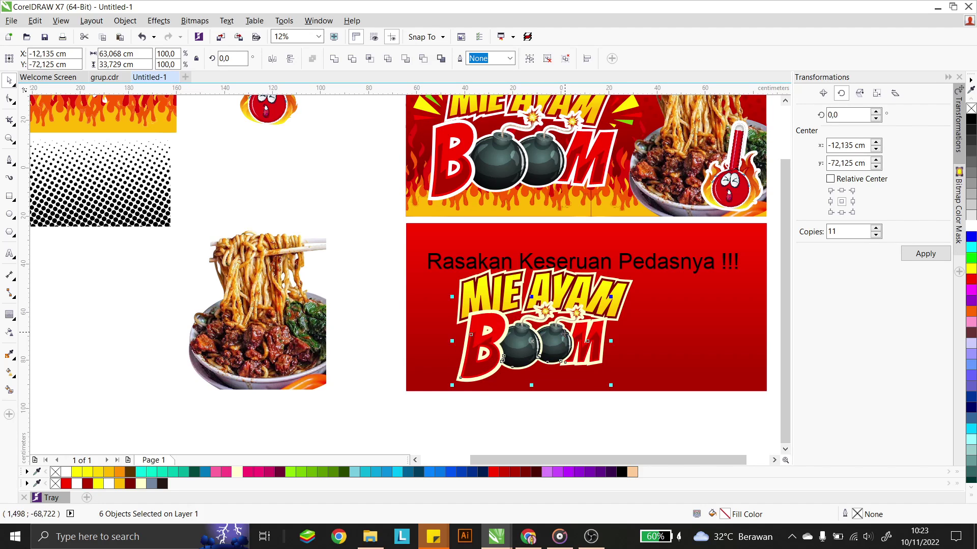
scroll(565, 328, down, 2)
scroll(564, 324, up, 2)
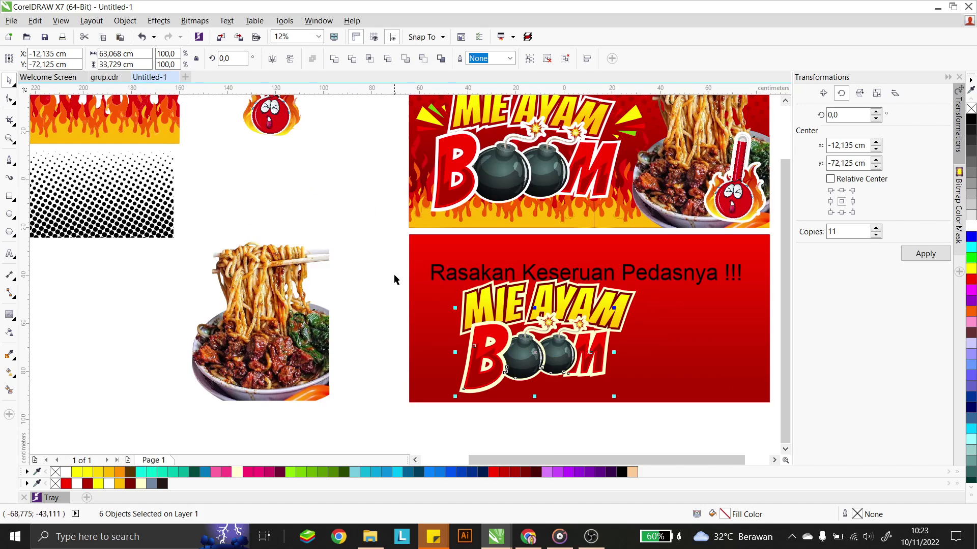
Group the "MIE AYAM" lettering with its border and scale it down to about 61.5 × 16.9 cm.
drag(397, 273, 661, 353)
key(ctrl+g)
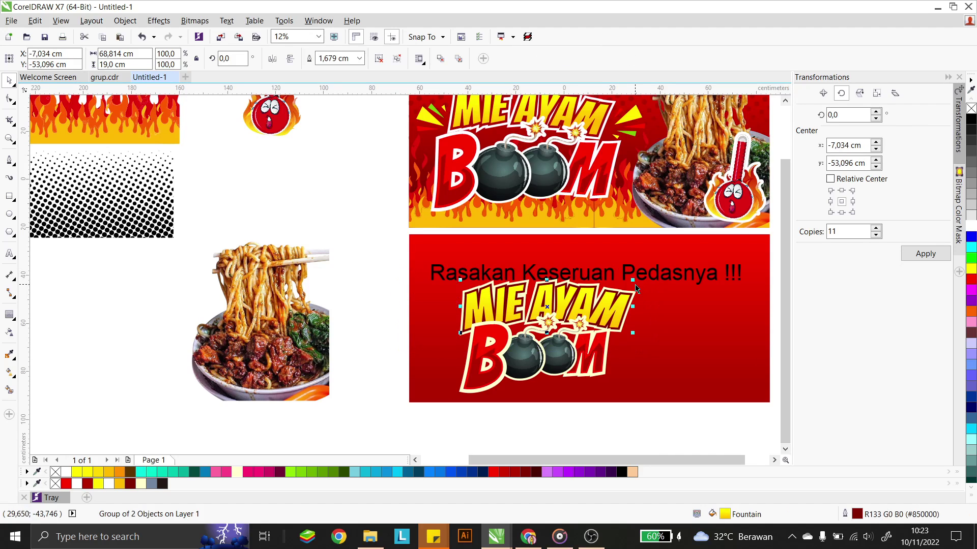
drag(632, 281, 624, 284)
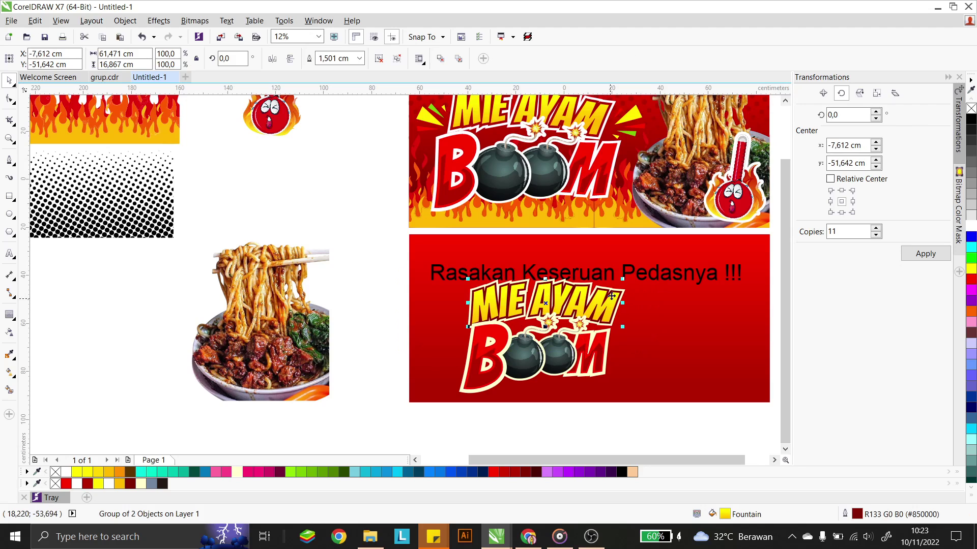
Scale the "Rasakan Keseruan Pedasnya !!!" tagline down to about 89.4 × 5.8 cm.
click(610, 277)
click(611, 275)
scroll(601, 282, down, 1)
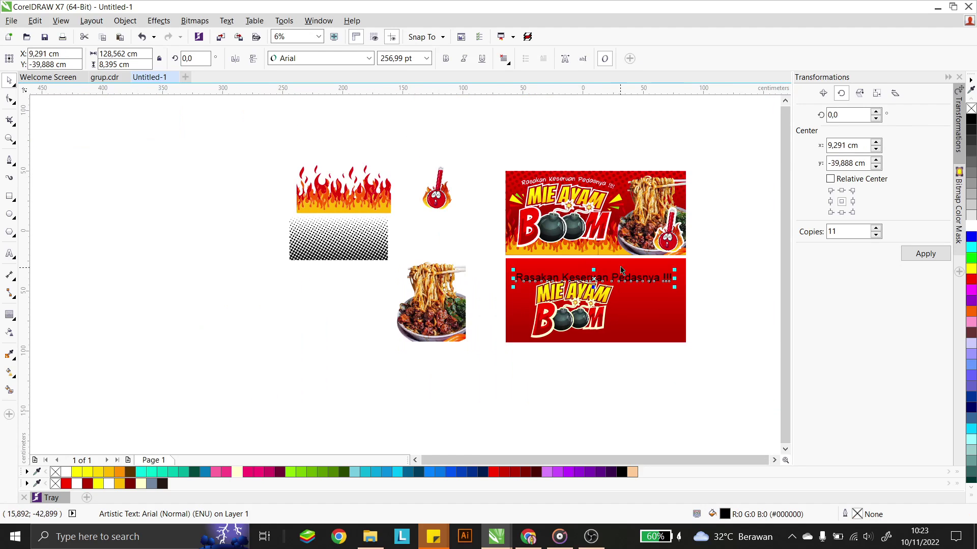
scroll(575, 199, up, 2)
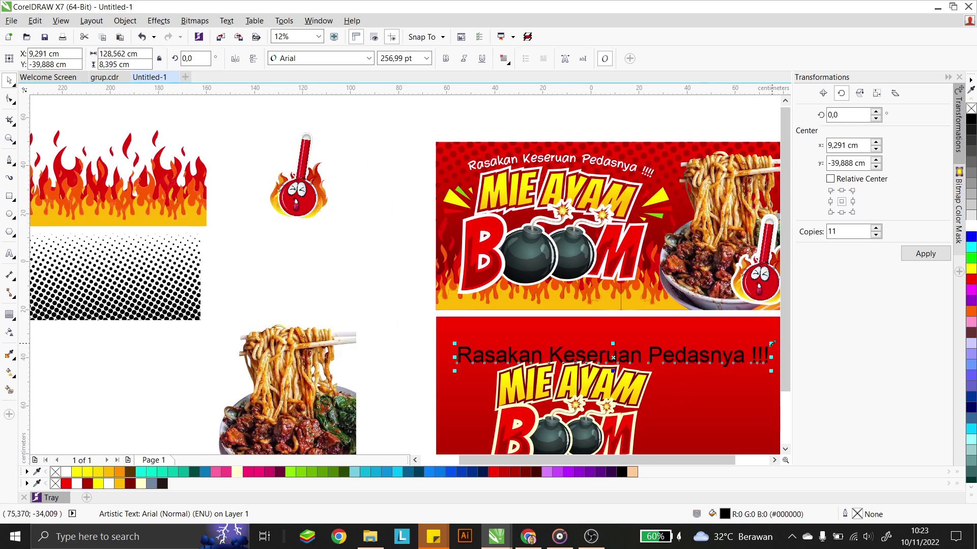
drag(772, 344, 723, 347)
Set the tagline's font to QDBetterComicSans.
click(369, 58)
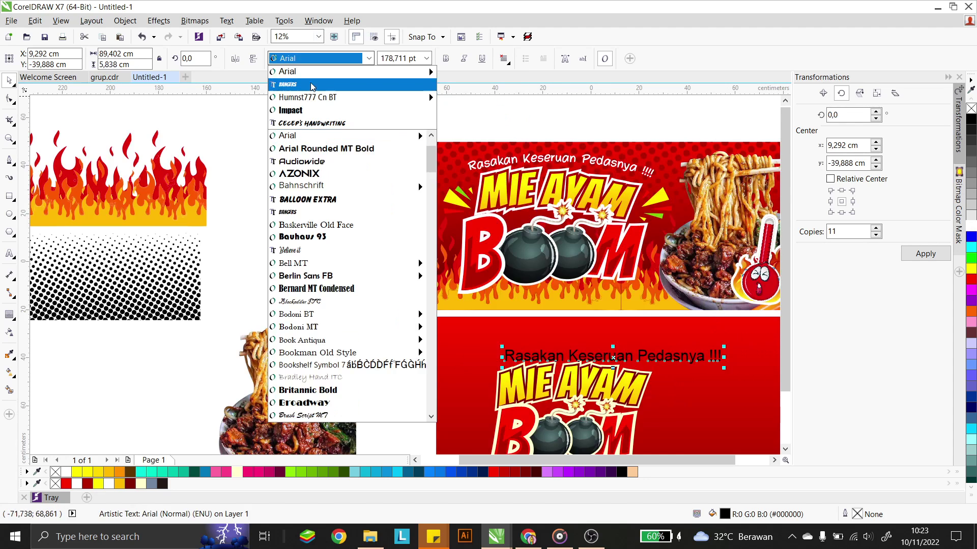
key(Down)
key(Down)
key(Down)
key(Down)
key(Down)
key(Down)
key(Down)
key(Down)
key(Down)
key(Down)
key(Down)
key(Down)
key(Down)
key(Down)
key(Down)
key(Down)
key(Down)
key(Down)
key(Down)
key(Down)
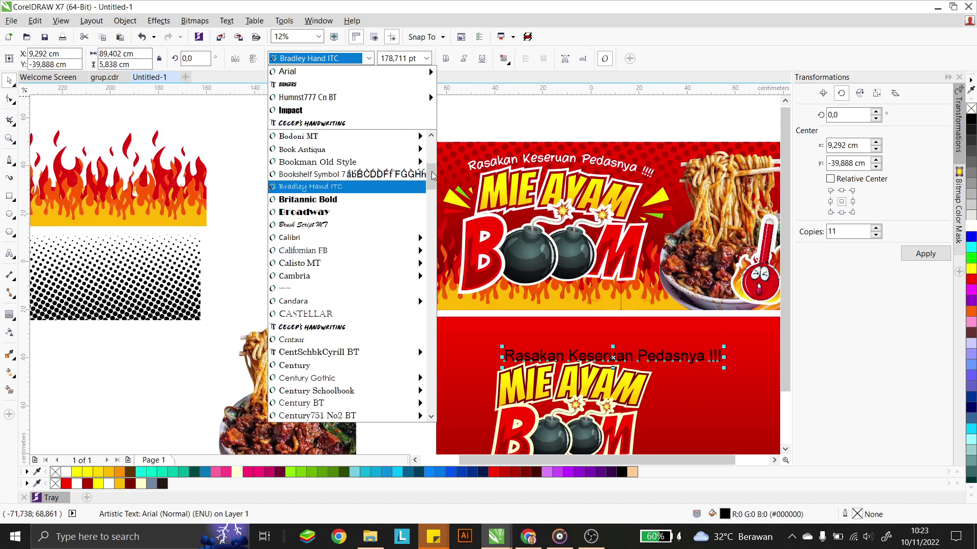
drag(432, 173, 432, 404)
mouse_move(322, 221)
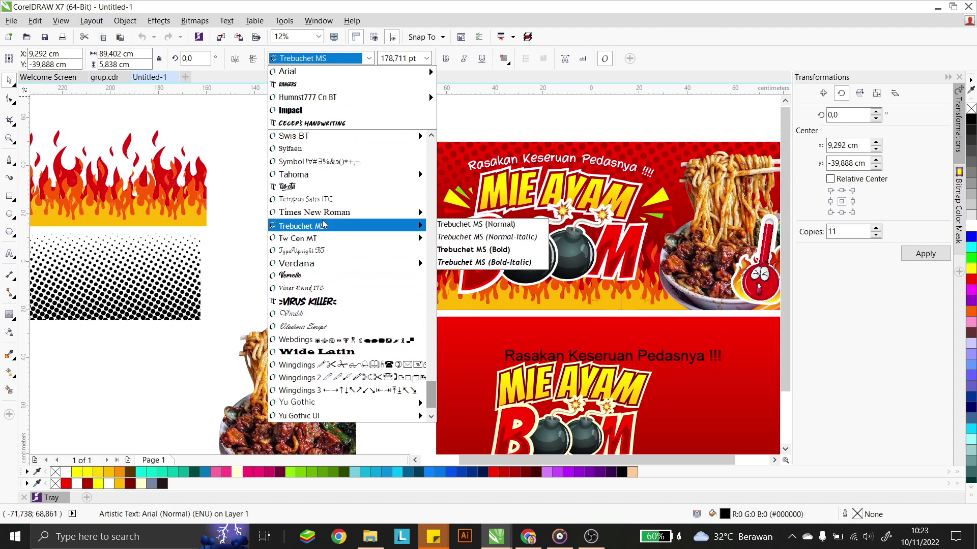
key(Up)
key(Up)
key(Up)
key(Up)
key(Up)
key(Up)
key(Up)
key(Up)
key(Up)
key(Up)
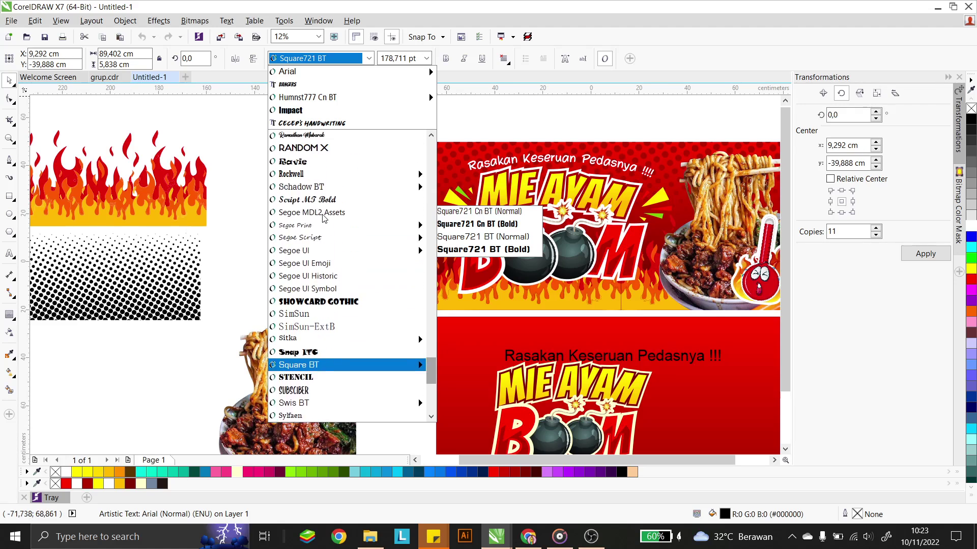
key(Up)
key(Up)
key(Up)
key(Up)
key(Up)
key(Up)
key(Up)
key(Up)
key(Up)
key(Up)
key(Up)
key(Up)
key(Up)
key(Up)
key(Up)
key(Up)
key(Up)
key(Up)
key(Up)
key(Up)
key(Return)
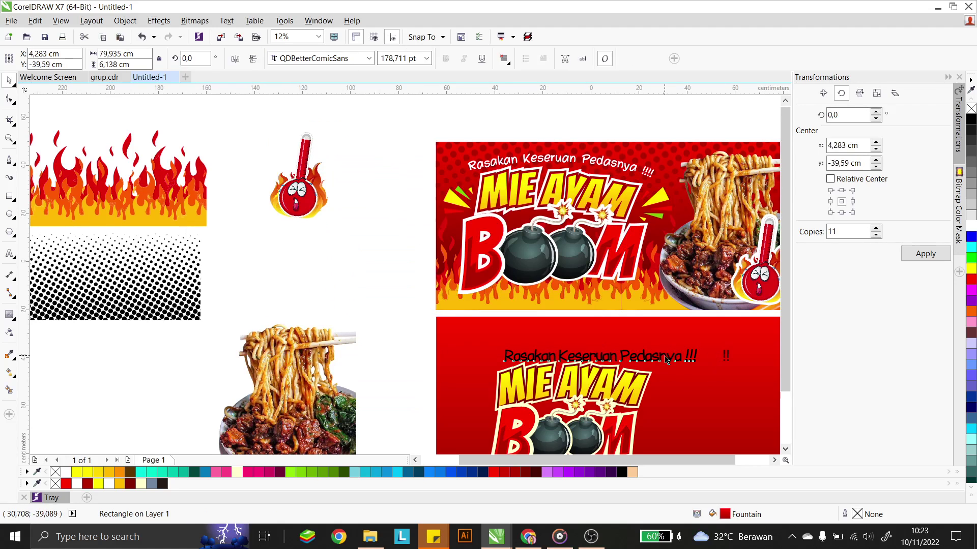
Scale the tagline to about 73.6 × 5.7 cm centred above "MIE AYAM" and fill it with white.
drag(664, 362, 639, 356)
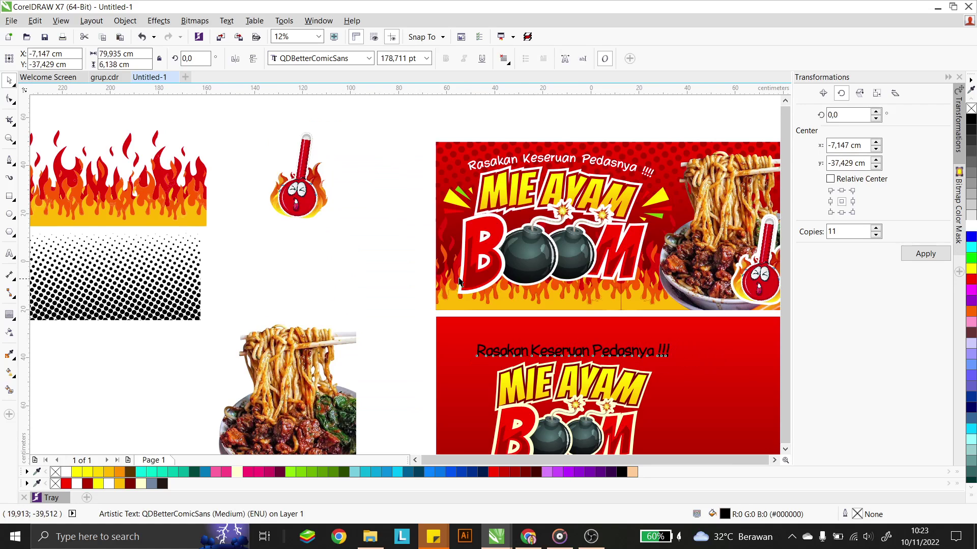
scroll(457, 278, down, 1)
scroll(527, 317, up, 1)
scroll(558, 317, up, 2)
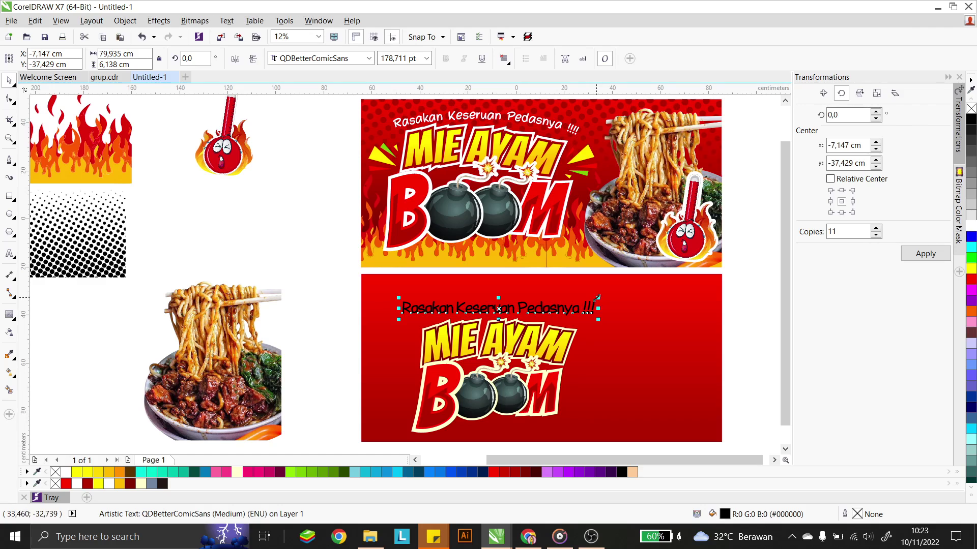
drag(596, 298, 552, 307)
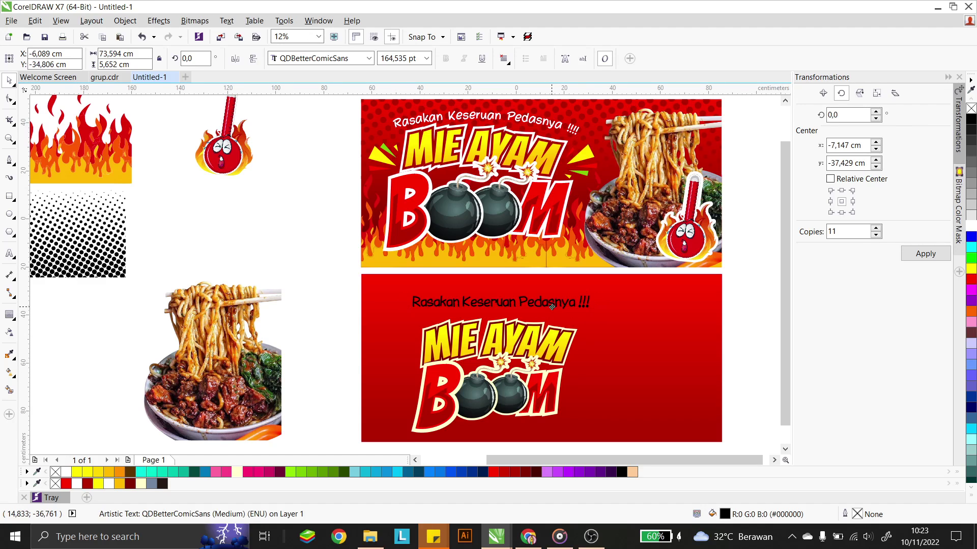
drag(476, 302, 472, 306)
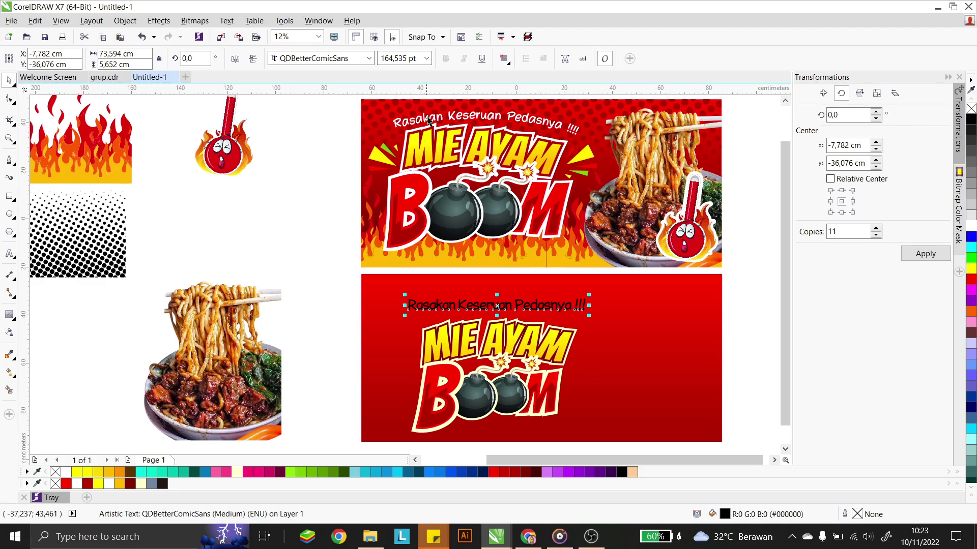
click(971, 227)
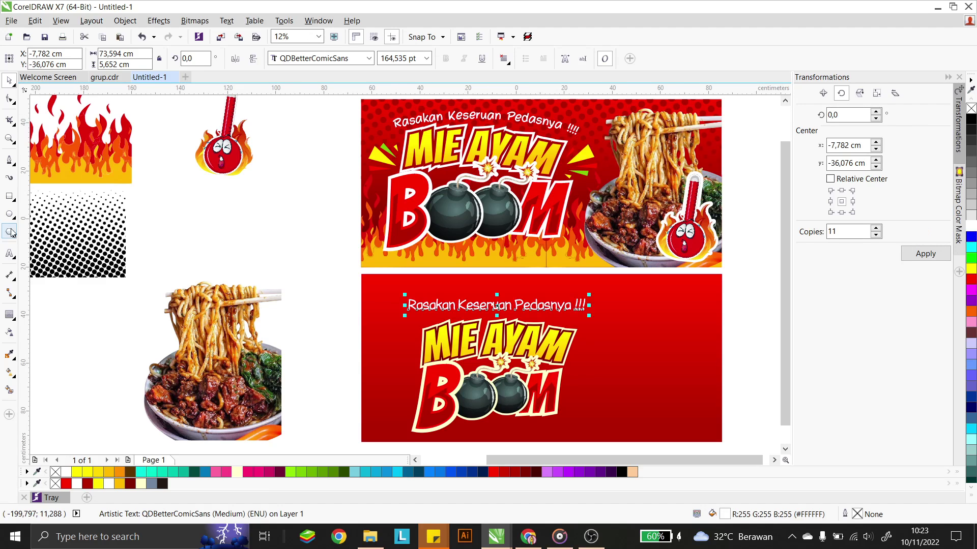
Draw an ellipse about 114 × 40 cm around the lettering just below the tagline, shift it slightly right, and select the tagline.
click(10, 214)
mouse_move(343, 313)
mouse_down()
mouse_move(599, 389)
mouse_move(618, 410)
mouse_up()
key(space)
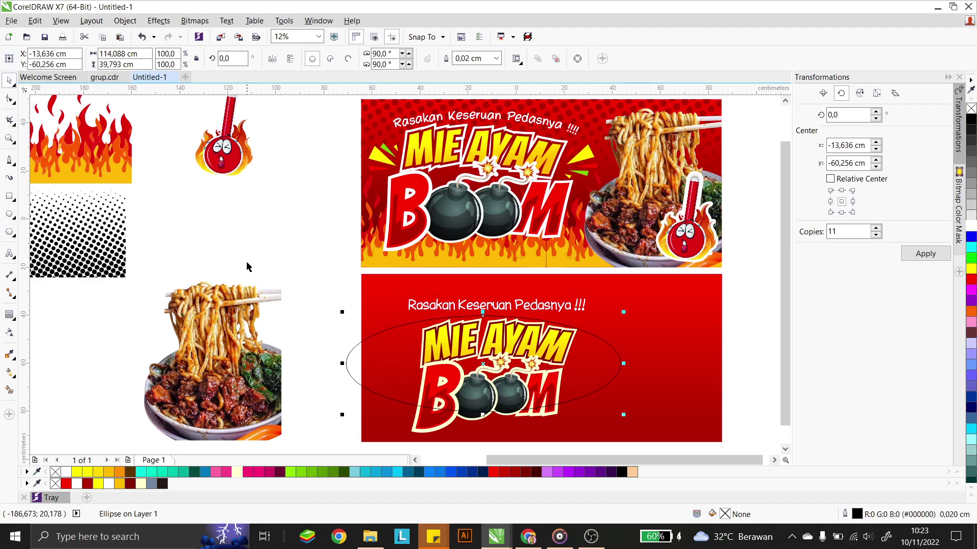
drag(384, 358, 390, 359)
click(412, 305)
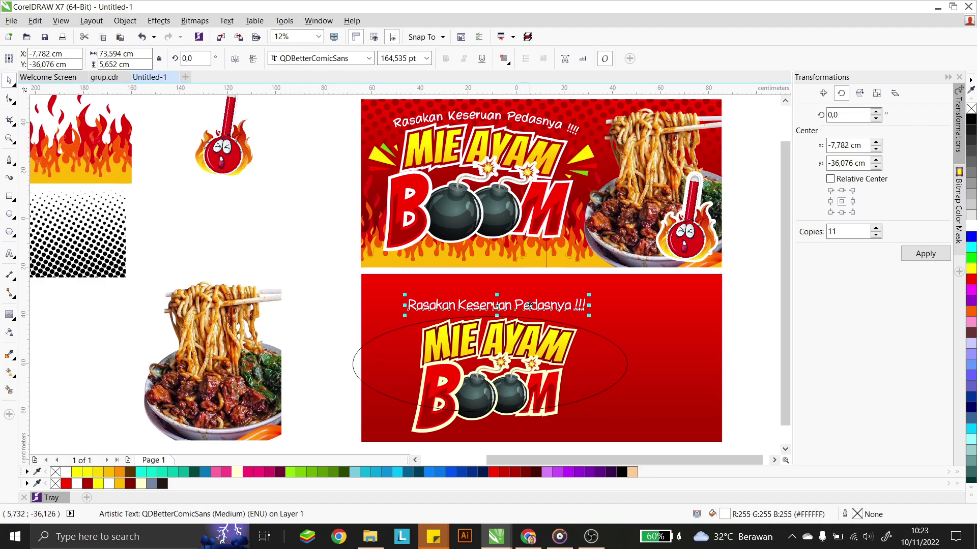
Fit the tagline to the top arc of the ellipse and shift the ellipse right to centre the curved text over "MIE AYAM".
click(227, 20)
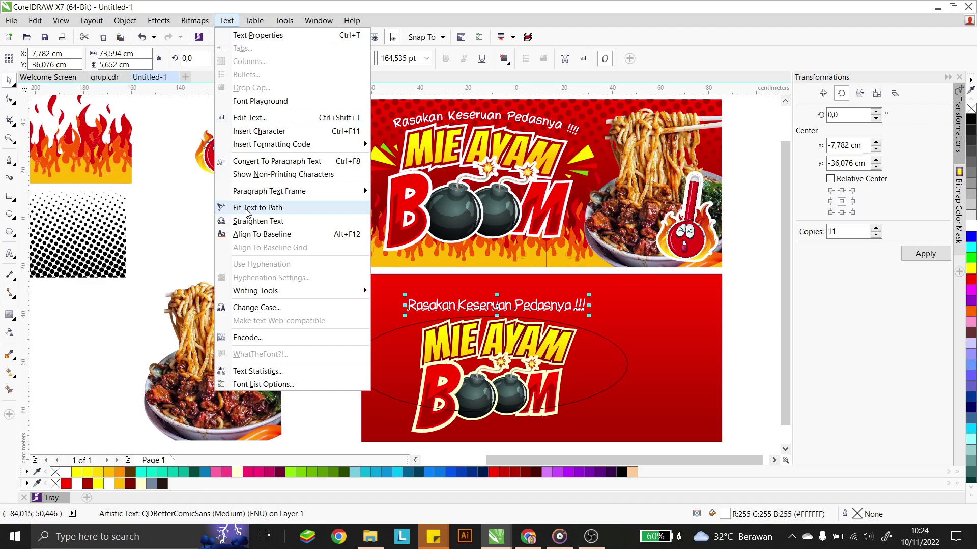
click(248, 210)
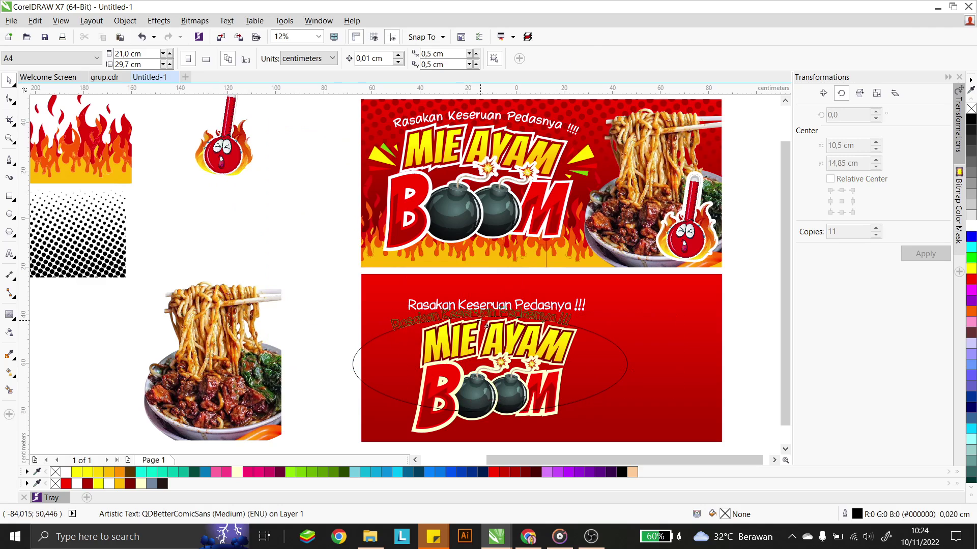
click(491, 317)
click(354, 362)
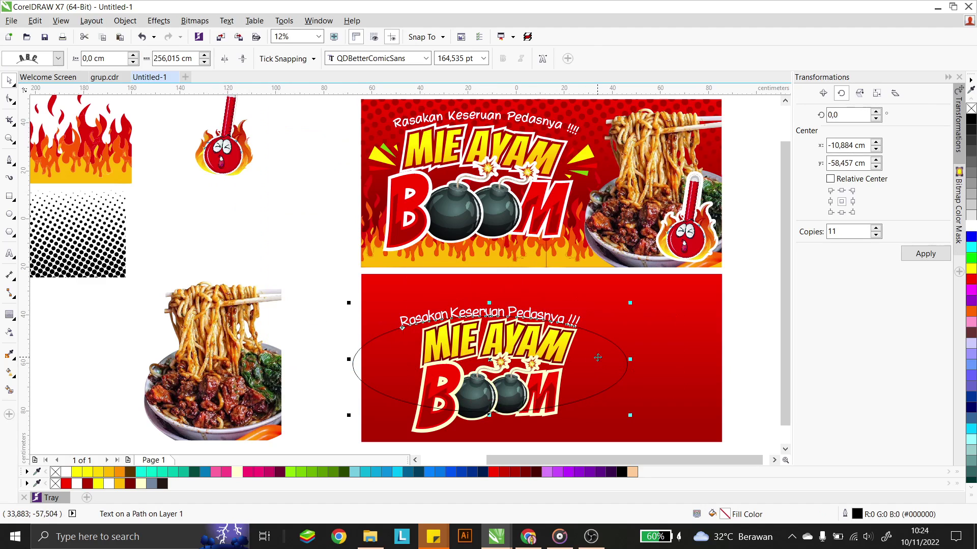
drag(597, 350, 604, 350)
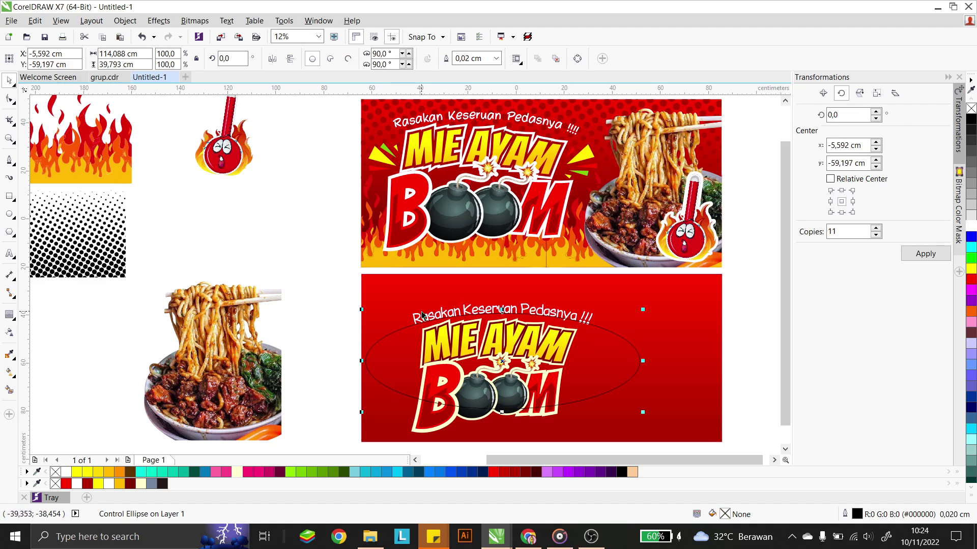
click(395, 343)
drag(396, 348, 399, 358)
key(ctrl+z)
click(348, 288)
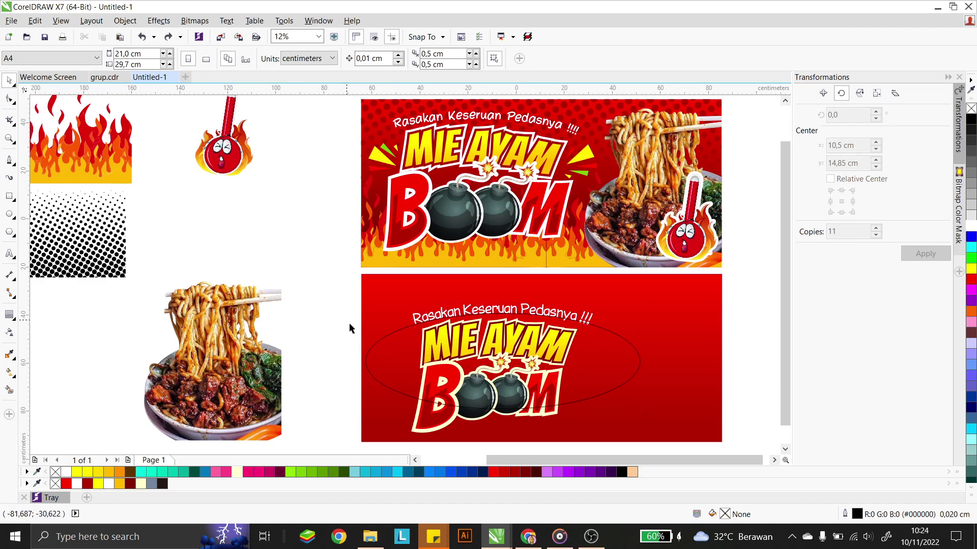
Break the curved tagline apart from its ellipse path and delete the ellipse.
click(386, 358)
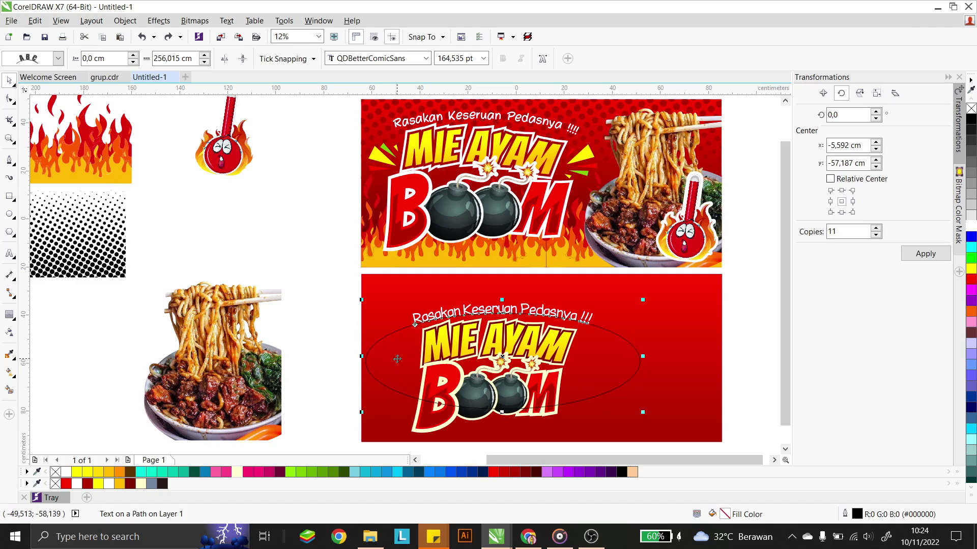
key(ctrl+k)
click(321, 251)
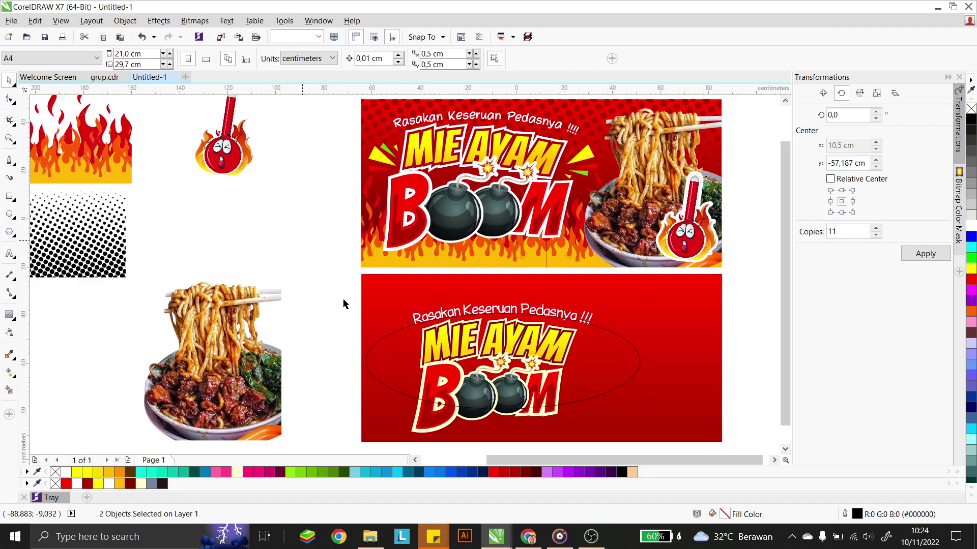
click(393, 361)
key(Delete)
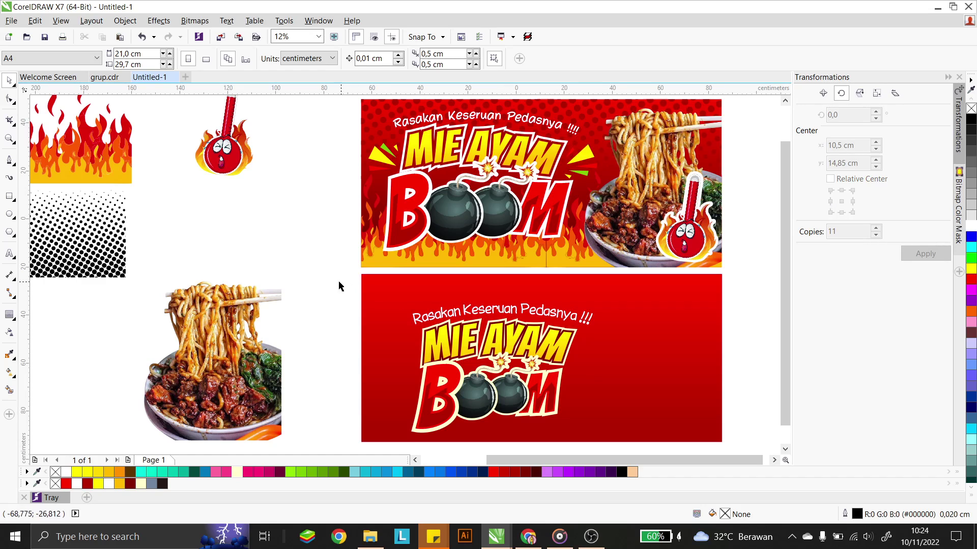
Enlarge the tagline and title lettering together to about 85.2 × 60.5 cm on the left half of the lower banner.
drag(373, 307, 608, 441)
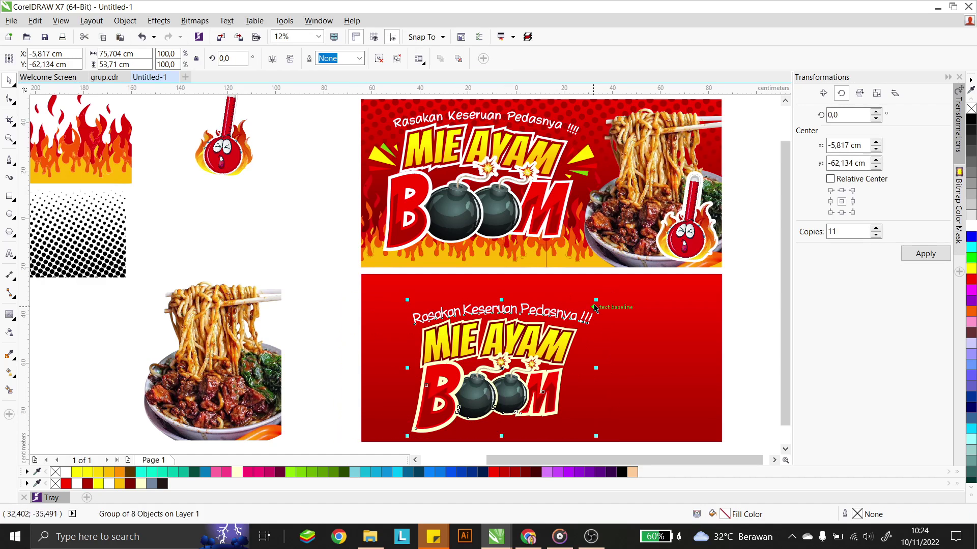
drag(597, 300, 568, 299)
click(572, 307)
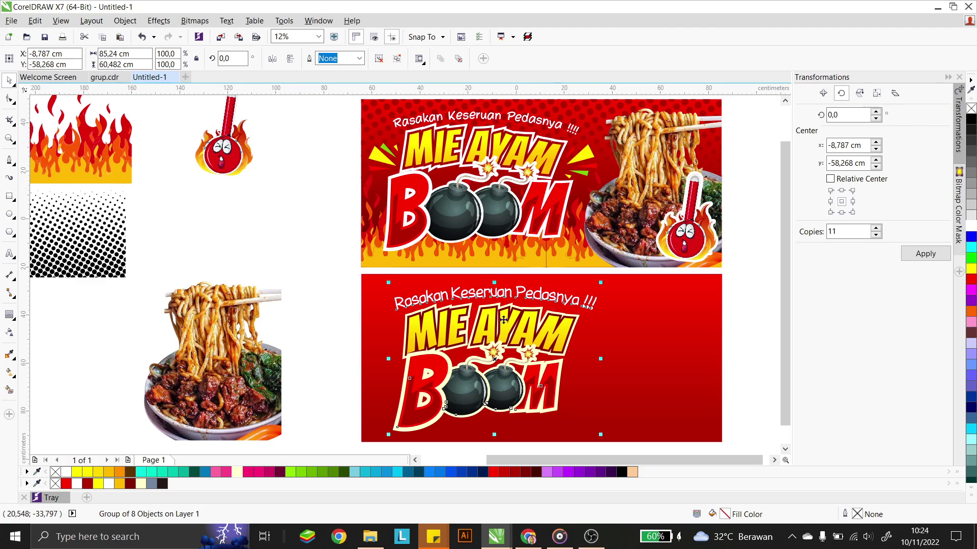
click(288, 259)
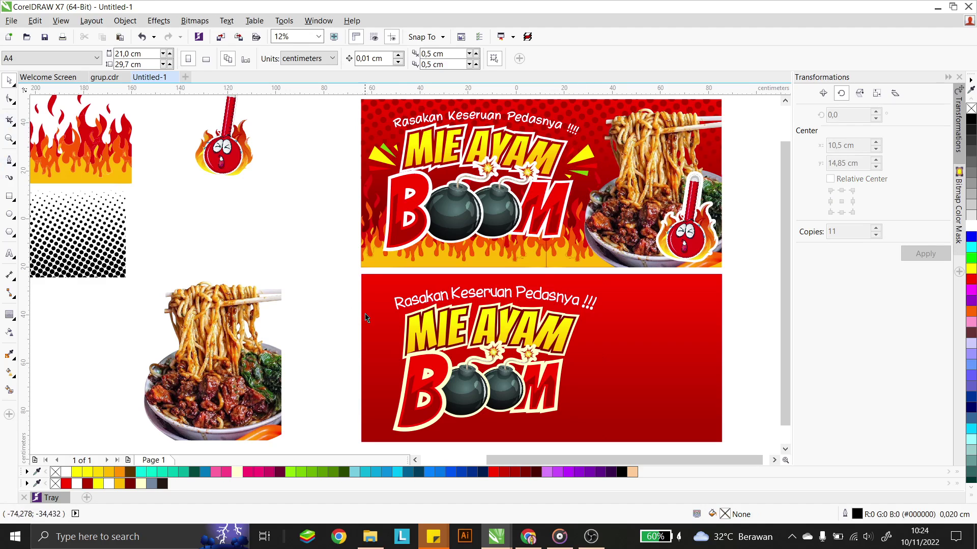
Move the flame artwork into the empty space just below the lower banner, near its left edge.
click(612, 359)
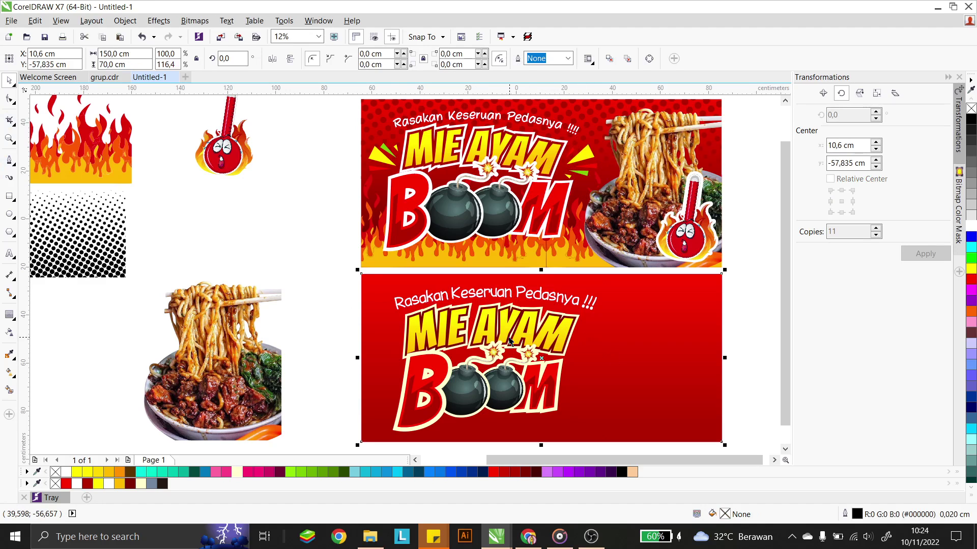
click(316, 237)
click(98, 178)
scroll(212, 190, down, 1)
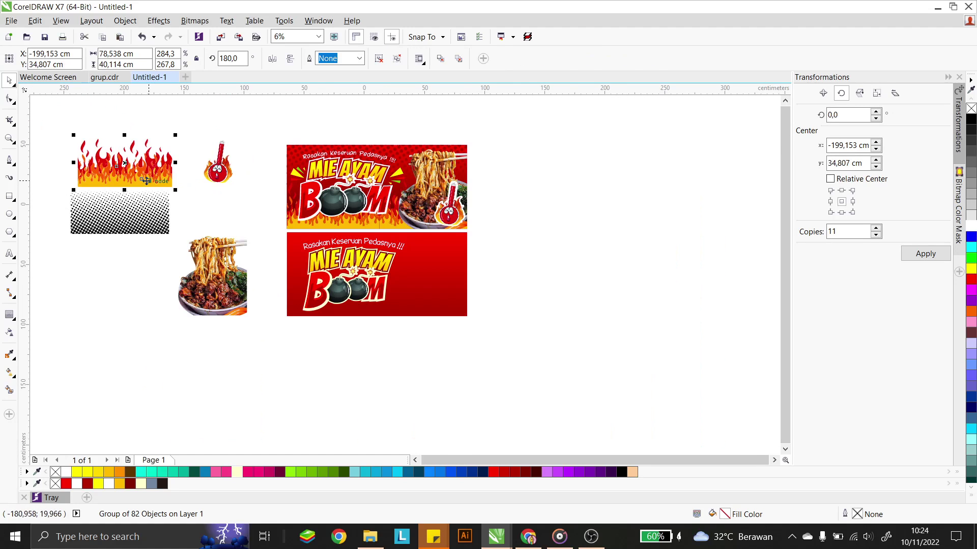
drag(146, 180, 346, 363)
scroll(347, 362, up, 1)
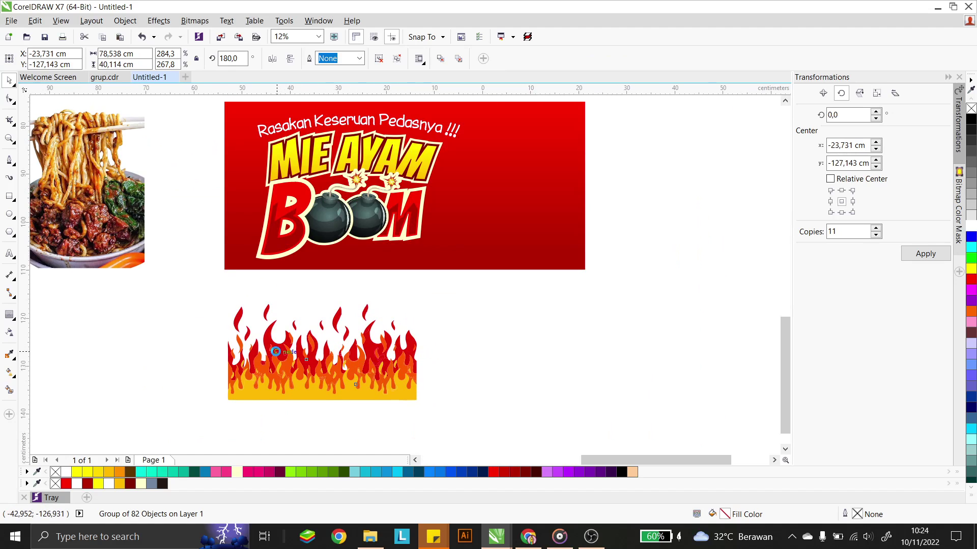
scroll(274, 351, up, 1)
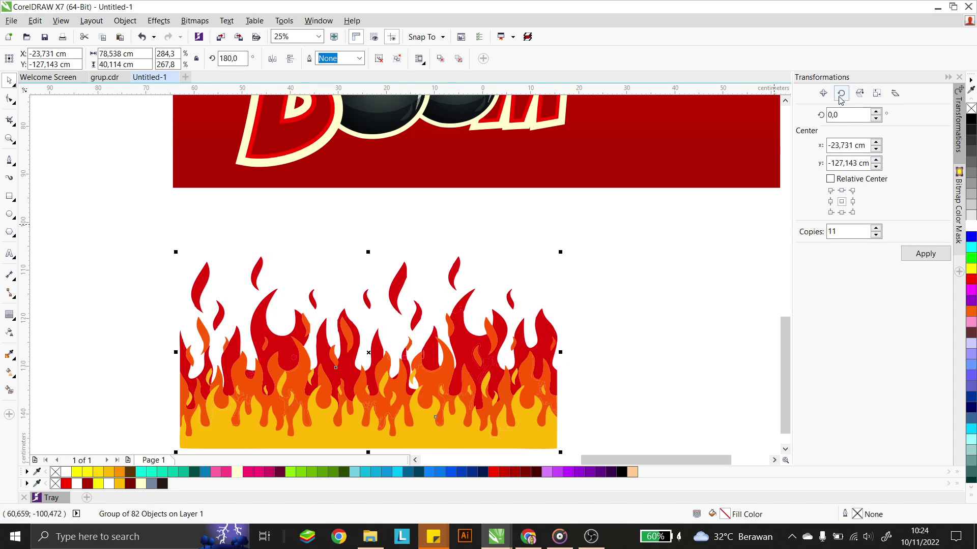
click(823, 92)
scroll(539, 321, down, 1)
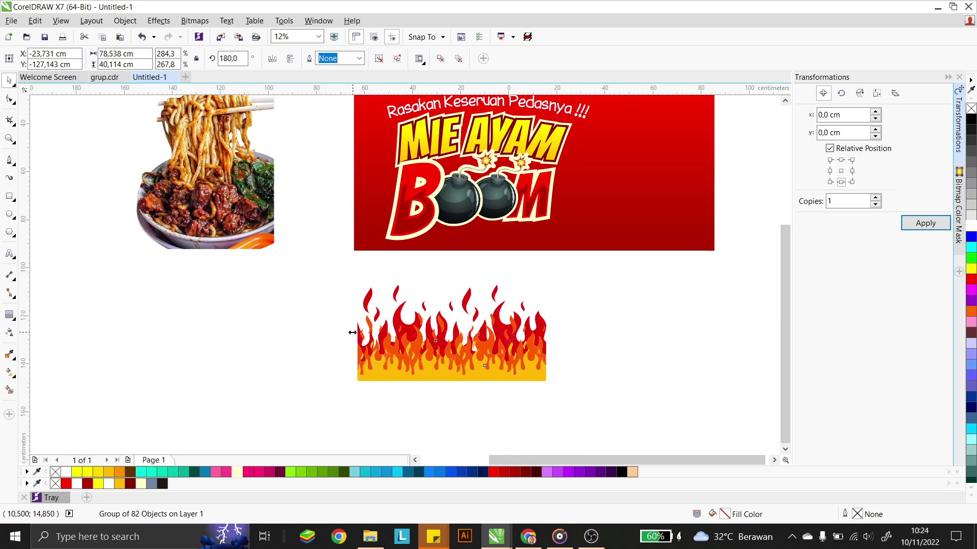
drag(352, 333, 655, 334)
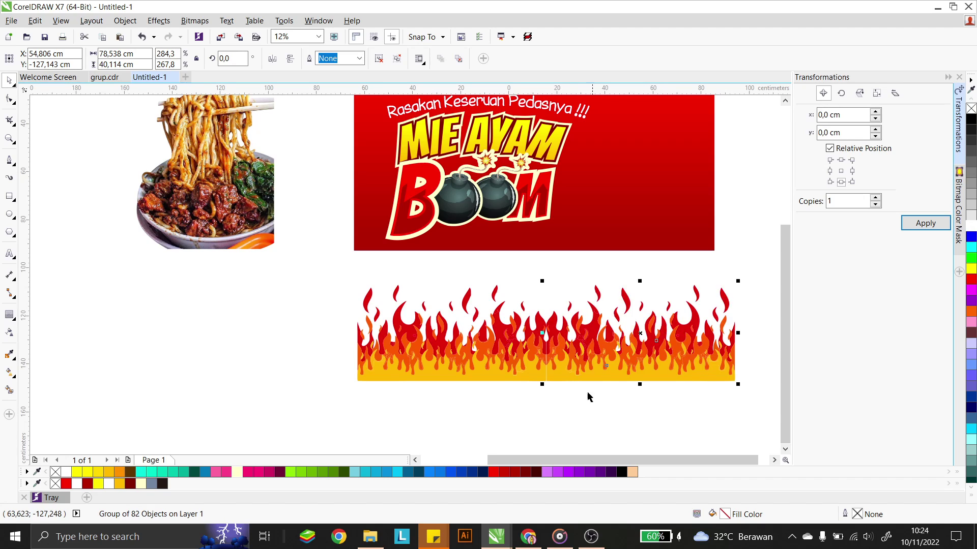
key(ctrl+z)
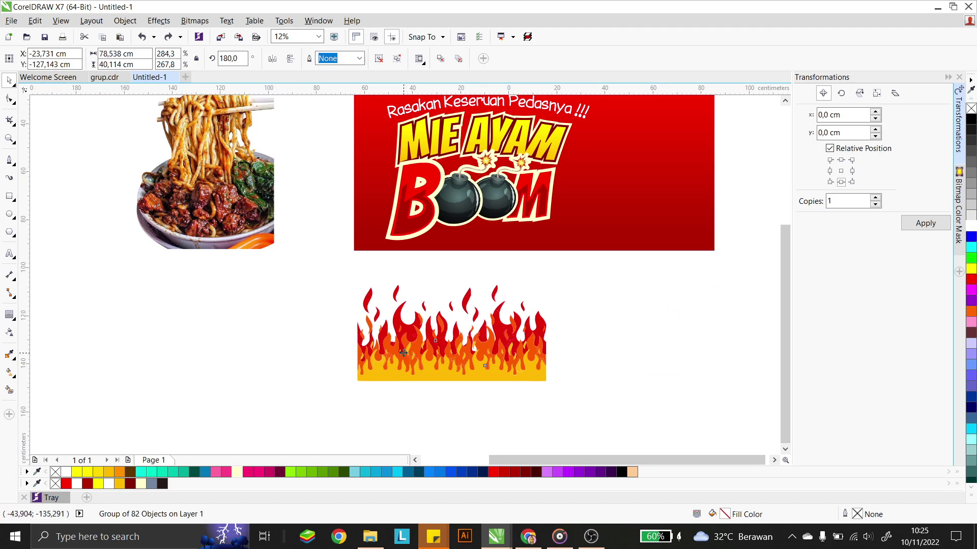
Duplicate the flames to the right, mirror the copy horizontally, join it to the original as a strip about 156.2 cm wide, and group both.
drag(403, 353, 617, 356)
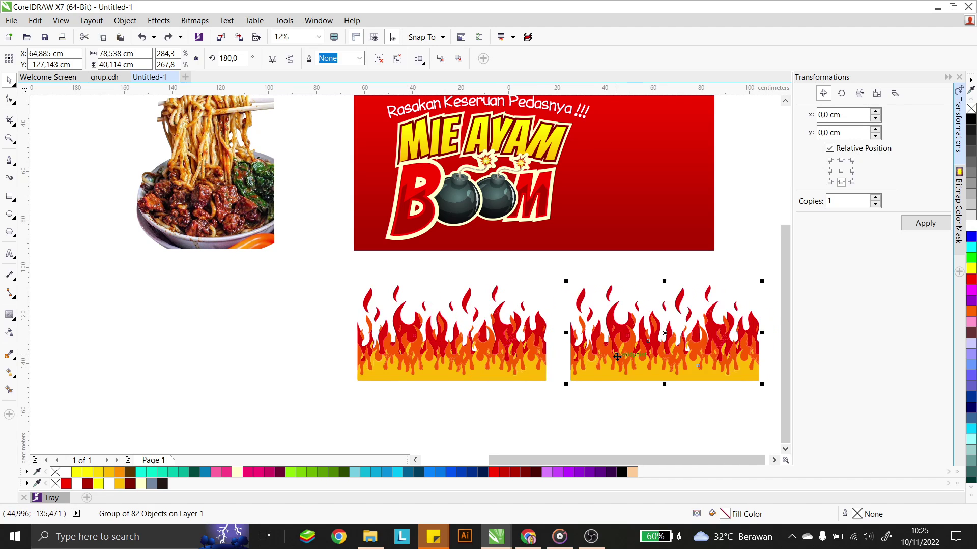
click(274, 60)
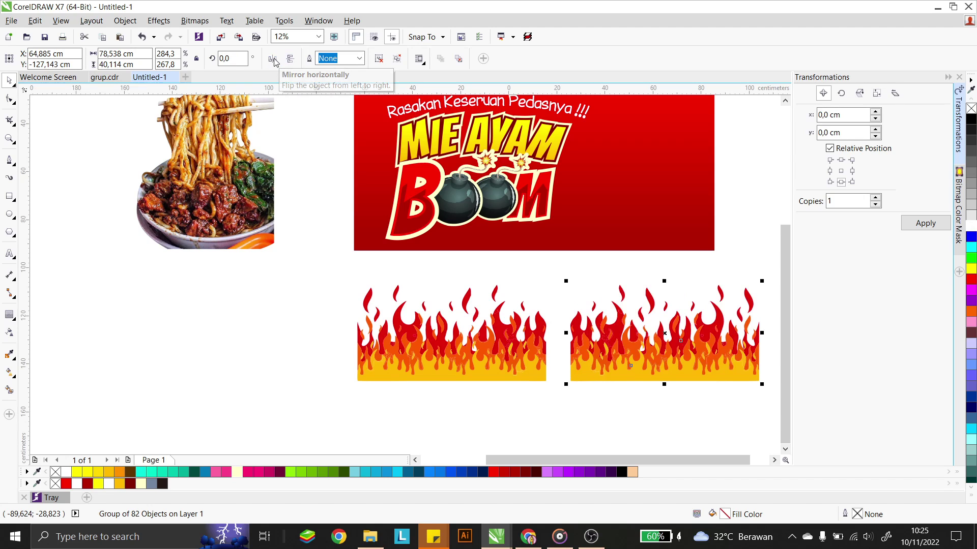
drag(585, 371, 562, 366)
shift+click(562, 365)
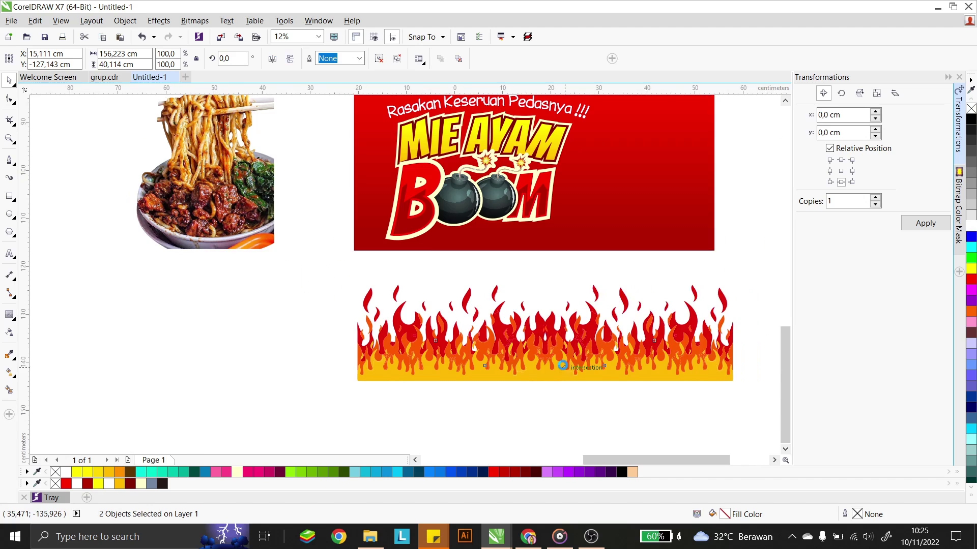
key(ctrl+g)
Move the grouped flame strip onto the lower banner so it runs along the bottom edge.
scroll(513, 345, down, 2)
drag(558, 352, 612, 313)
scroll(560, 306, up, 2)
scroll(602, 325, up, 2)
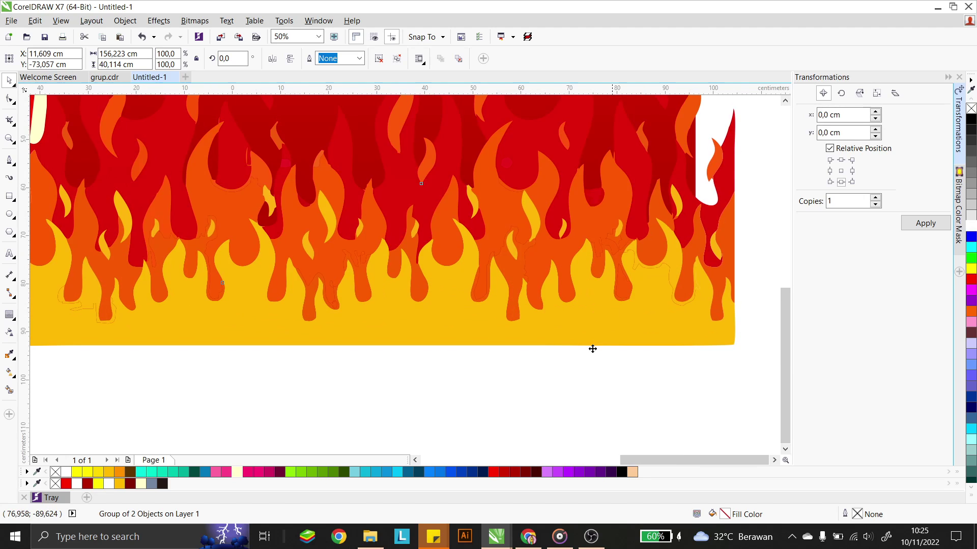
scroll(594, 349, down, 2)
PowerClip the flame strip inside the lower banner's red background rectangle.
click(125, 21)
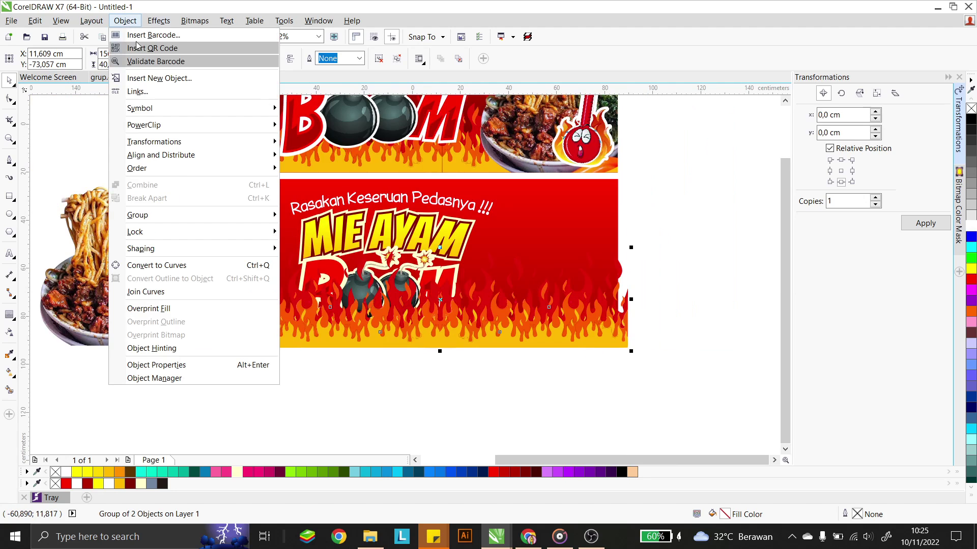
mouse_move(164, 127)
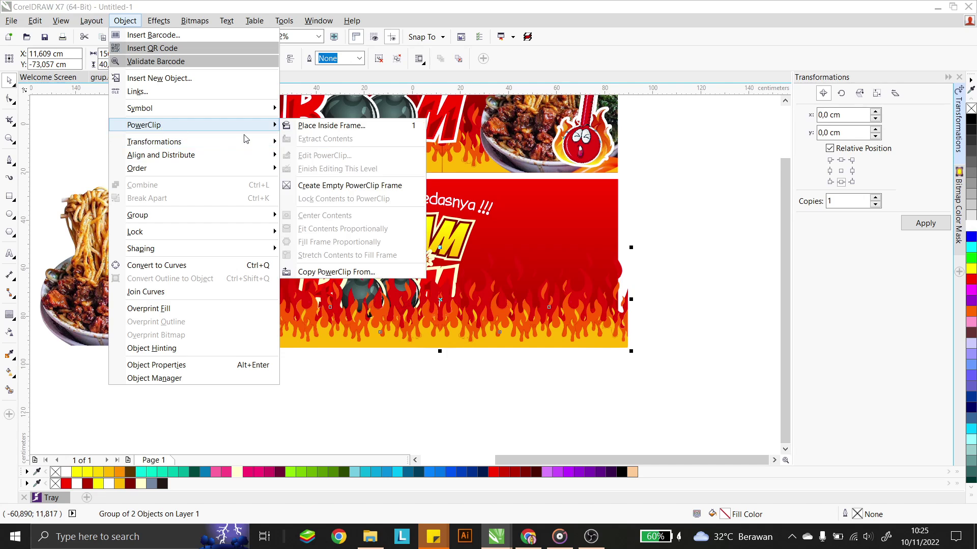
click(331, 126)
click(570, 196)
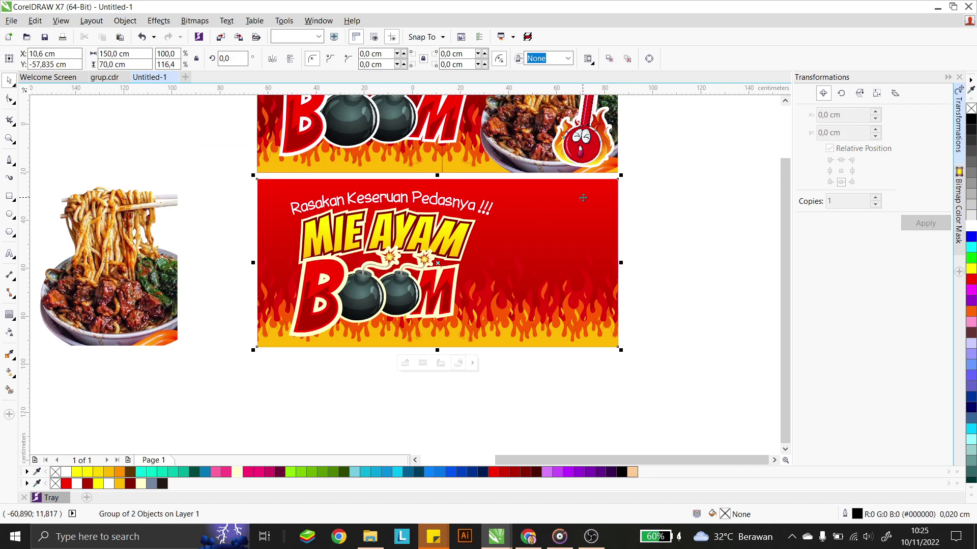
click(684, 255)
Move the noodle bowl image onto the right end of the lower banner, aligned with its right and bottom edges.
scroll(684, 254, down, 1)
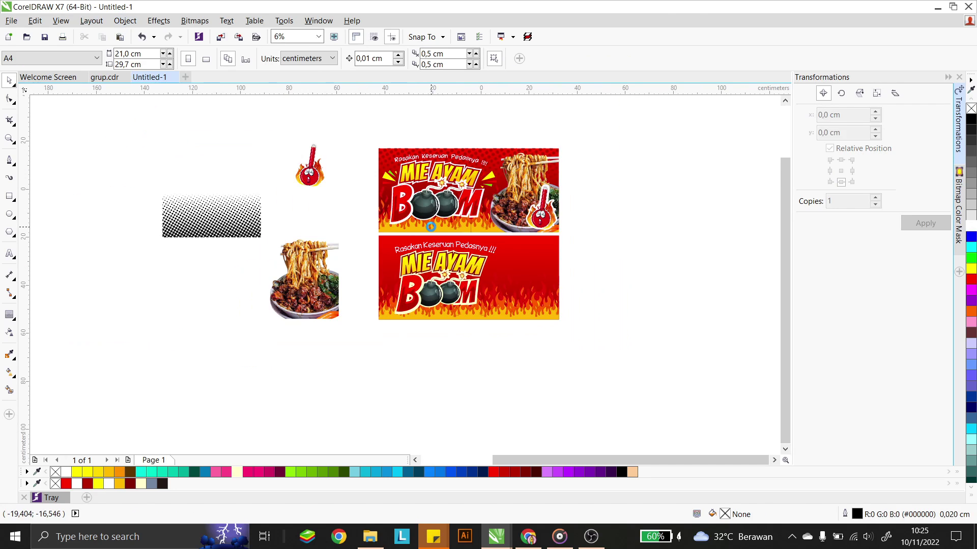
scroll(700, 351, up, 1)
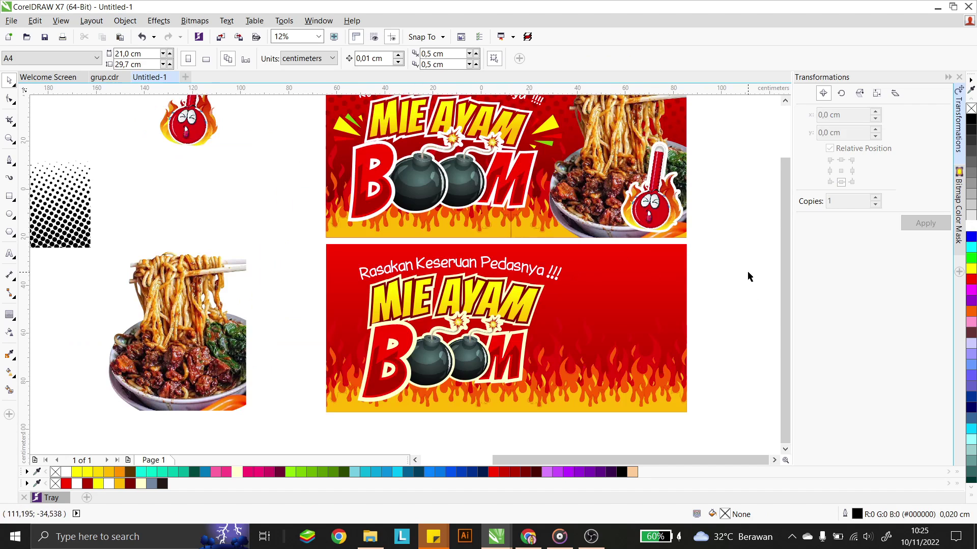
drag(174, 346, 638, 359)
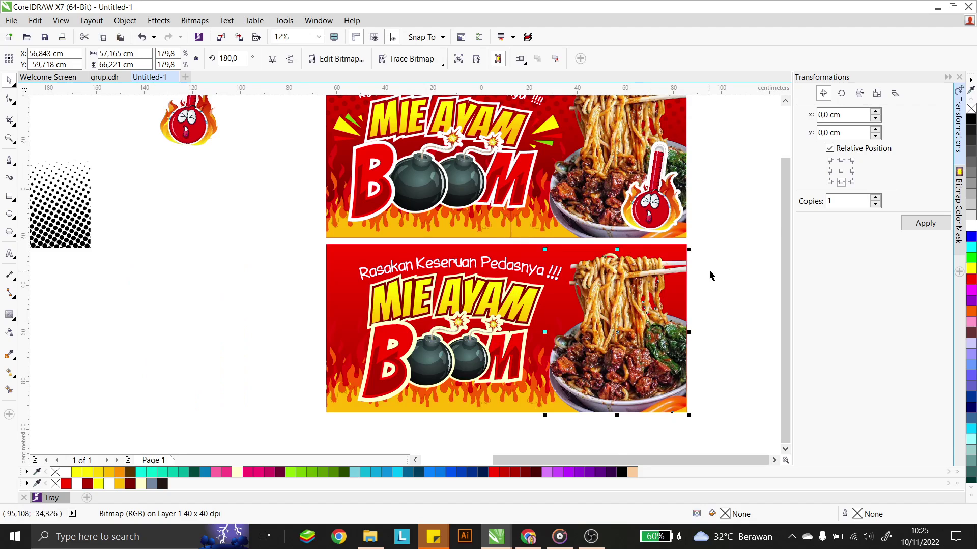
scroll(671, 263, up, 5)
scroll(631, 220, down, 4)
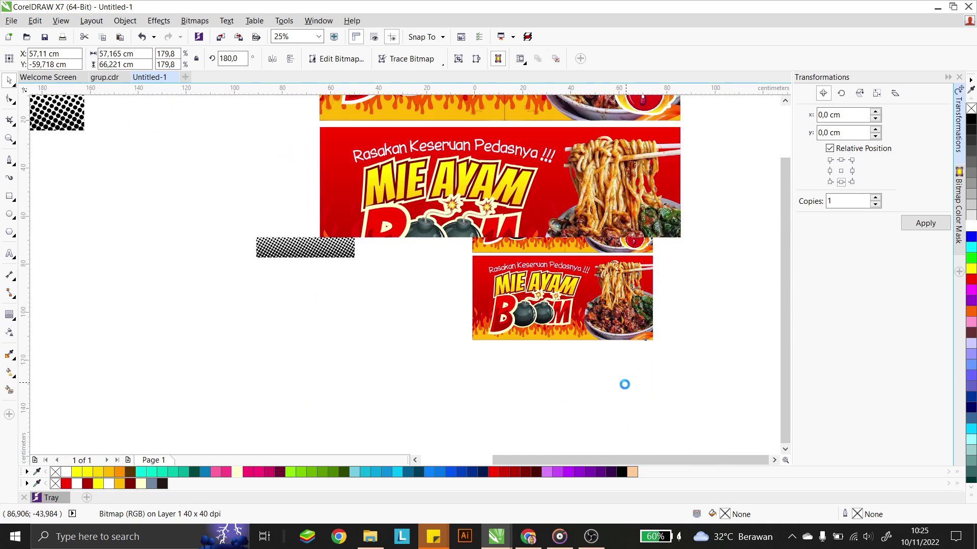
scroll(625, 382, up, 4)
scroll(503, 282, down, 3)
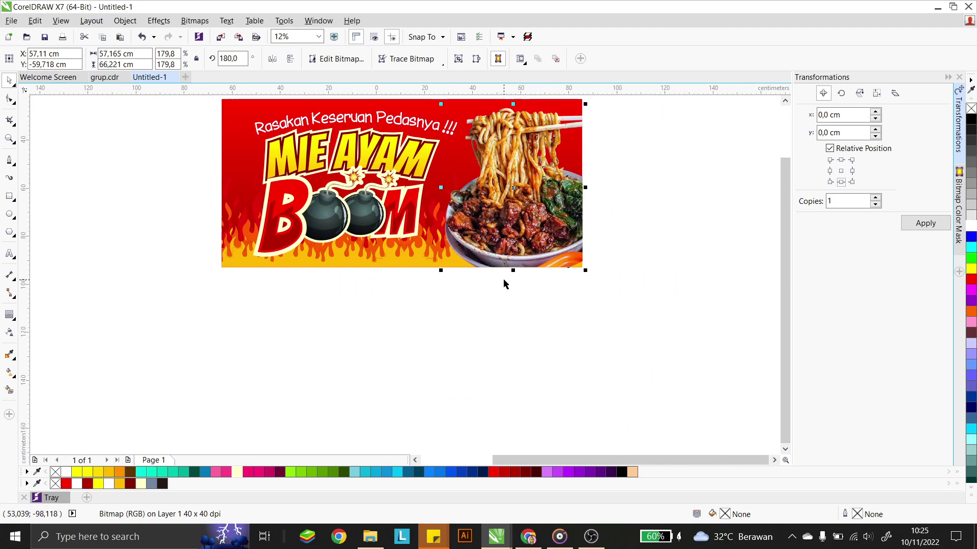
scroll(493, 133, up, 2)
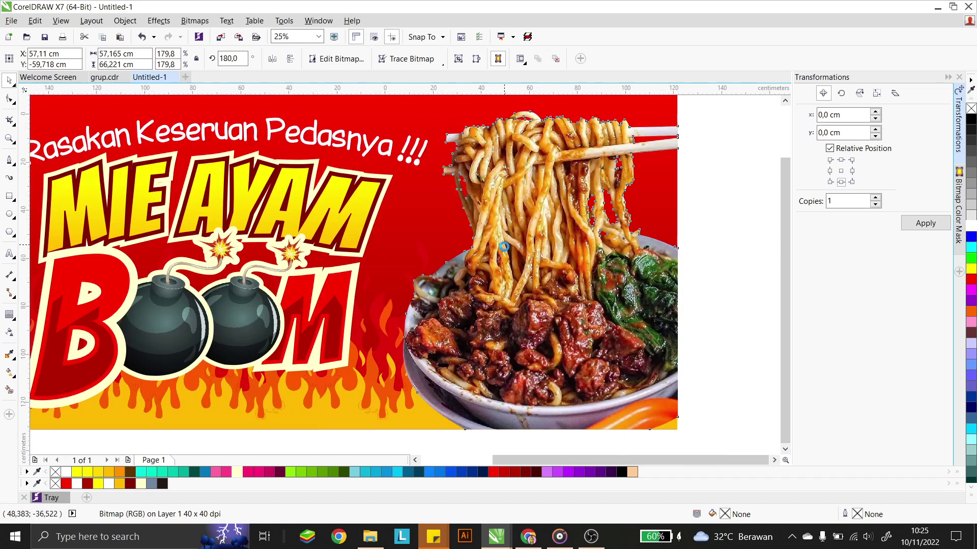
scroll(493, 134, up, 1)
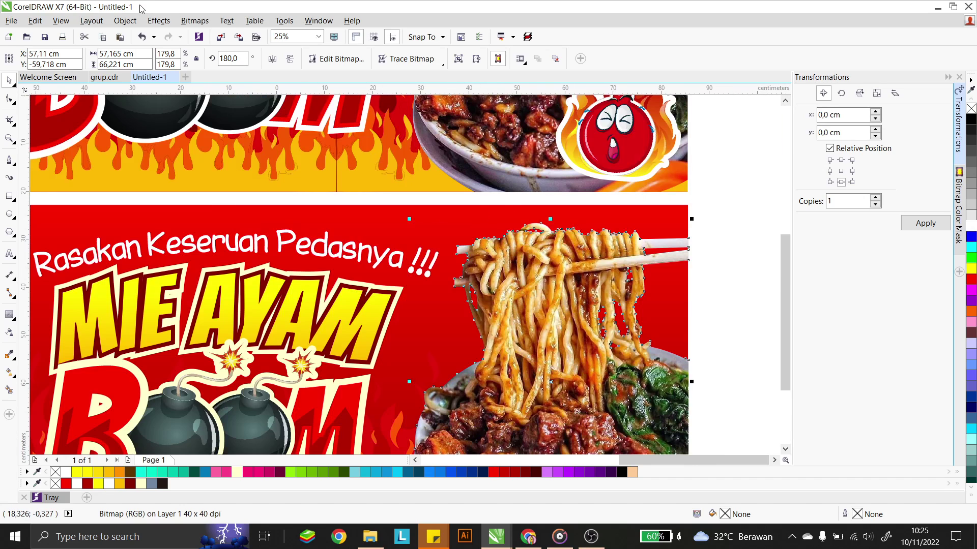
PowerClip the noodle bowl image inside the lower banner's red background rectangle.
click(125, 20)
mouse_move(152, 129)
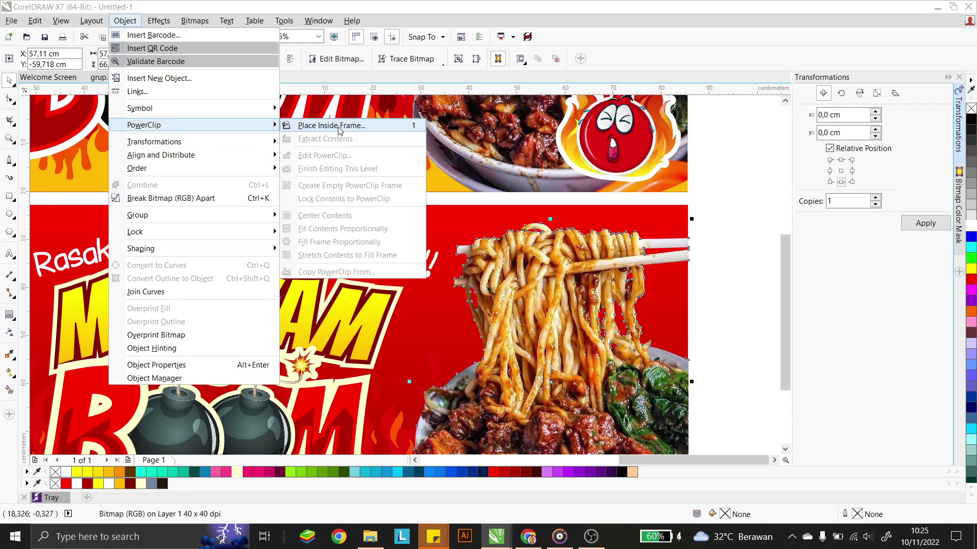
click(339, 129)
click(437, 208)
scroll(608, 236, down, 1)
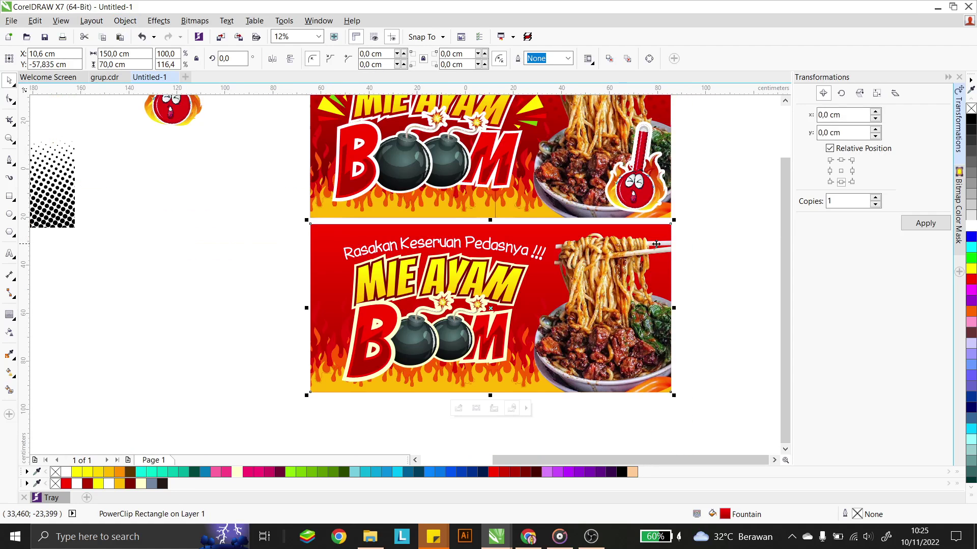
click(689, 263)
scroll(198, 253, down, 2)
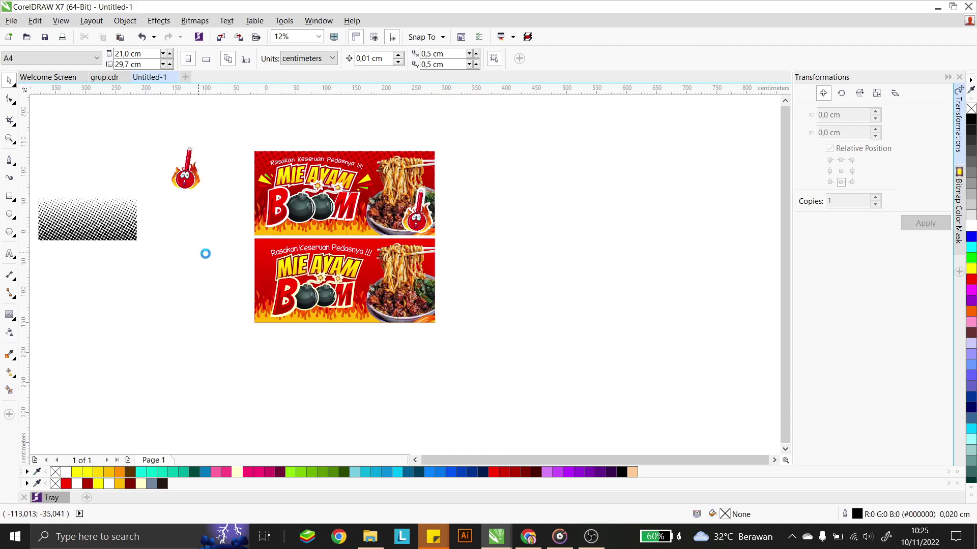
Move the flaming thermometer character to the empty area beside the right end of the lower banner.
scroll(94, 209, up, 3)
click(446, 227)
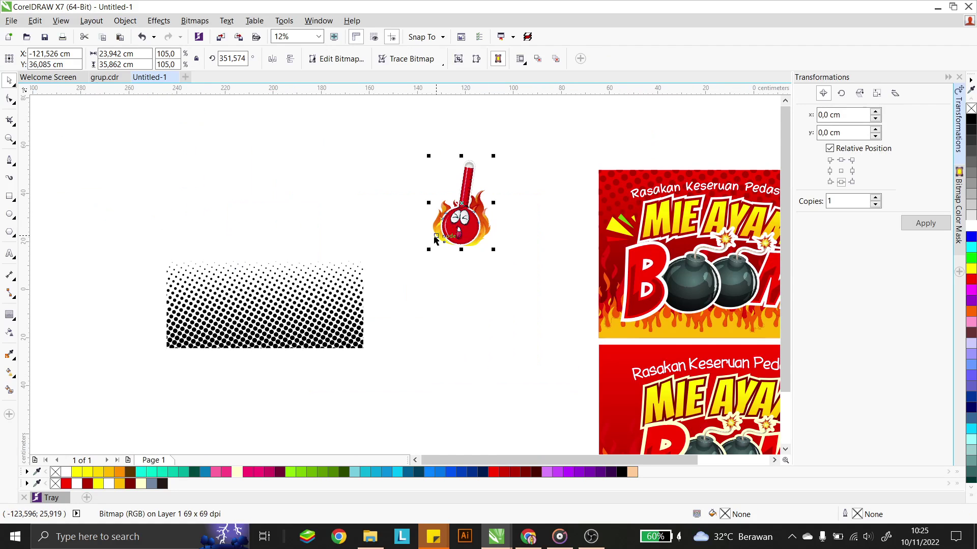
scroll(445, 227, down, 1)
drag(445, 226, 662, 352)
scroll(712, 351, up, 1)
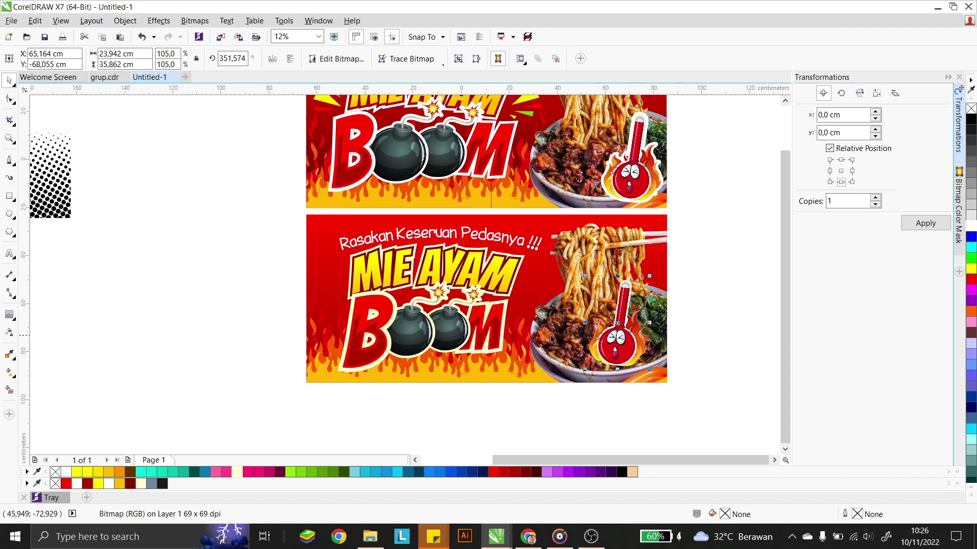
scroll(550, 338, down, 1)
drag(597, 341, 632, 348)
scroll(666, 340, up, 1)
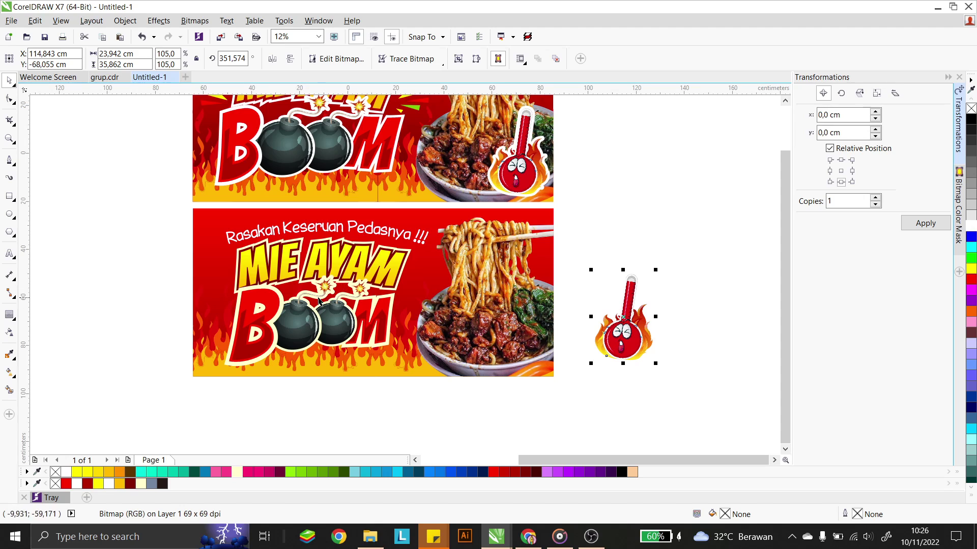
scroll(686, 323, up, 1)
click(567, 368)
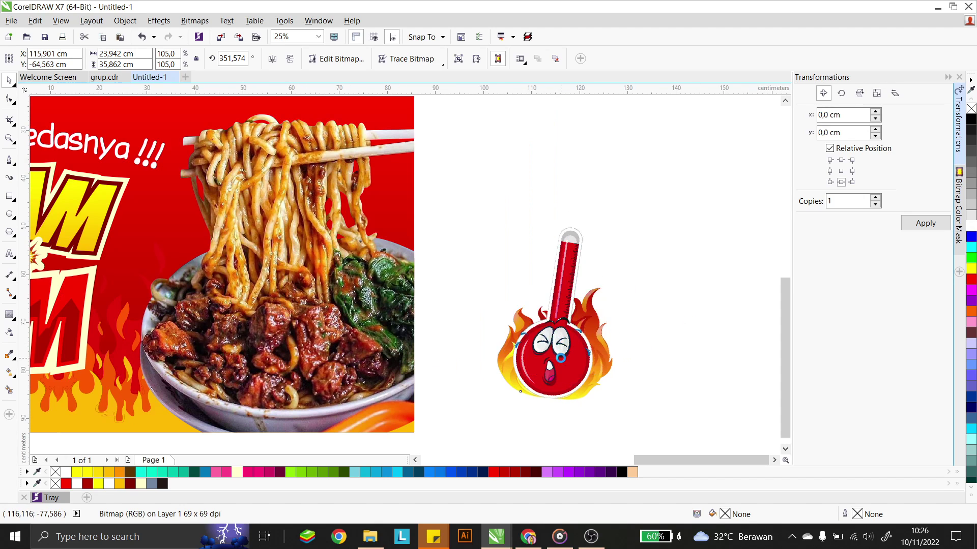
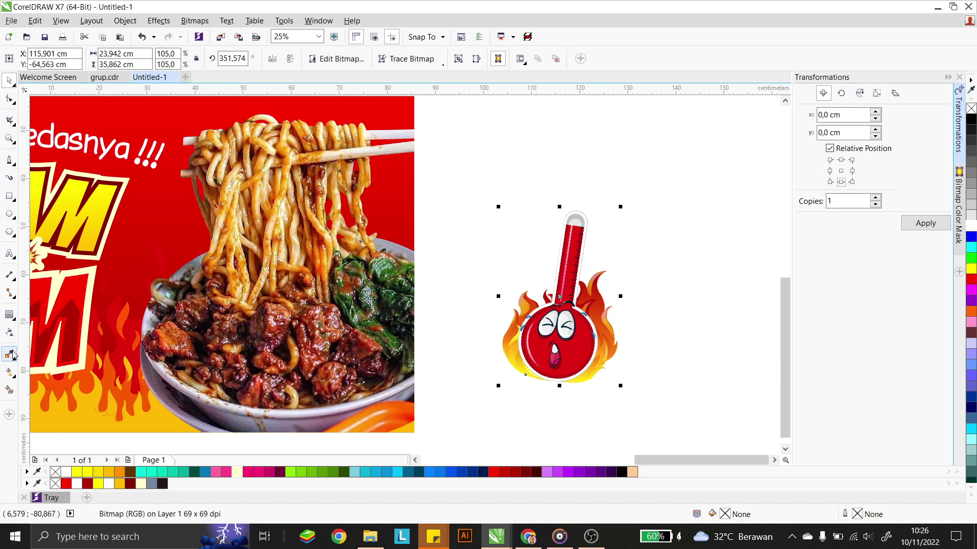
Create a filled silhouette shape over the thermometer character with Smart Fill.
click(8, 390)
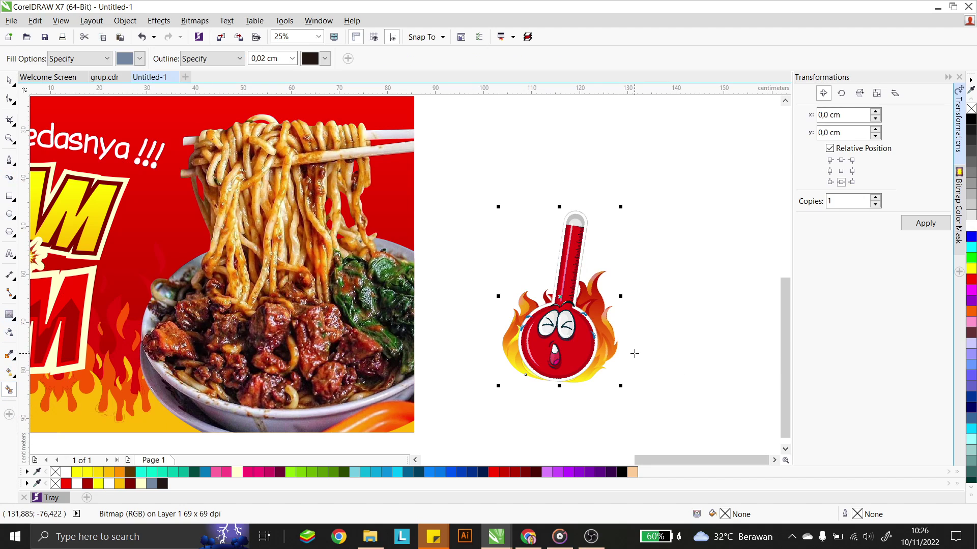
click(535, 340)
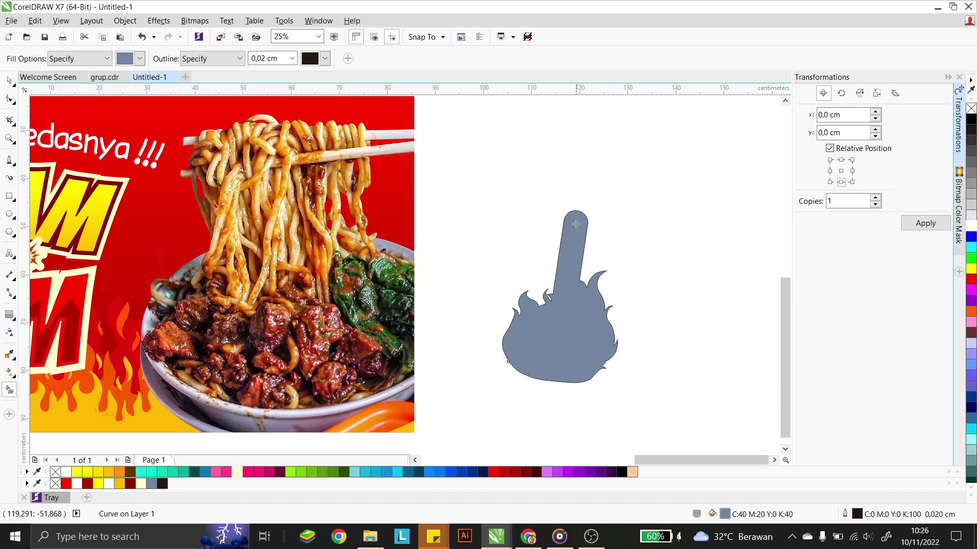
click(15, 85)
click(724, 289)
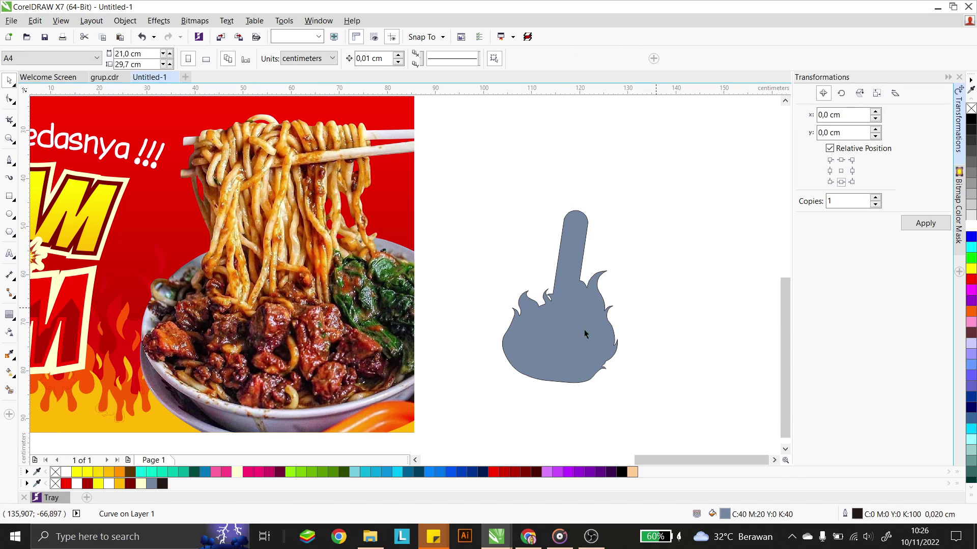
Give the thermometer silhouette a Pale Yellow fill and a 2 cm Pale Yellow outline.
click(584, 329)
click(972, 219)
right_click(971, 219)
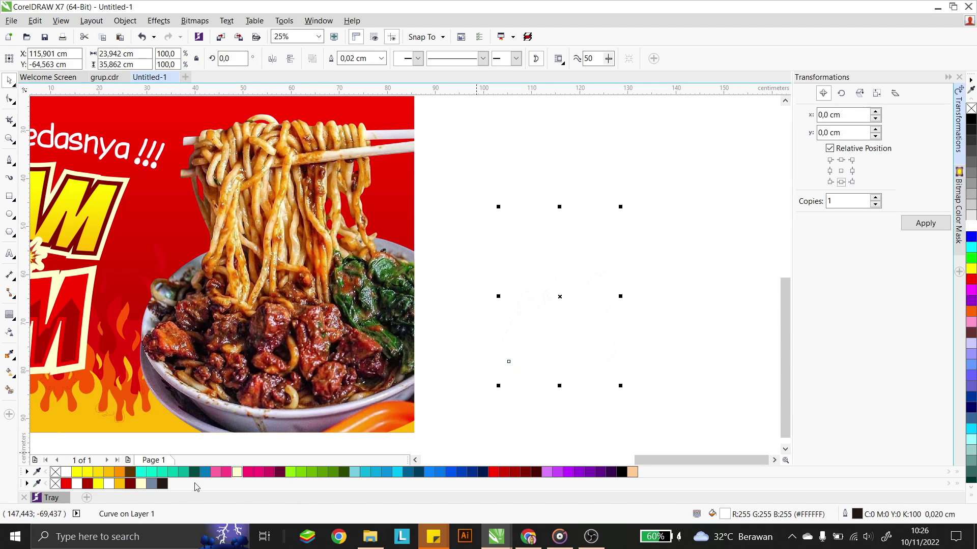
double_click(858, 515)
key(Tab)
text(2)
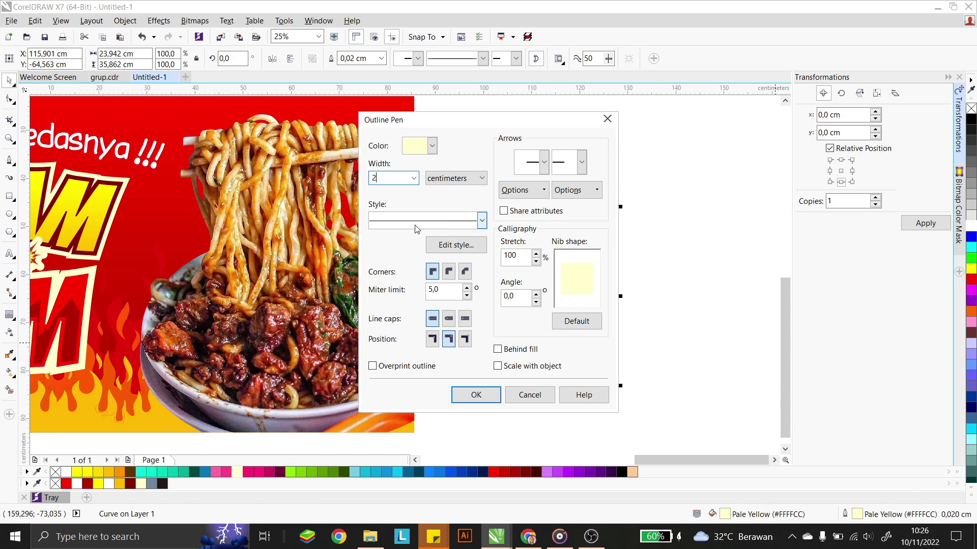
click(475, 395)
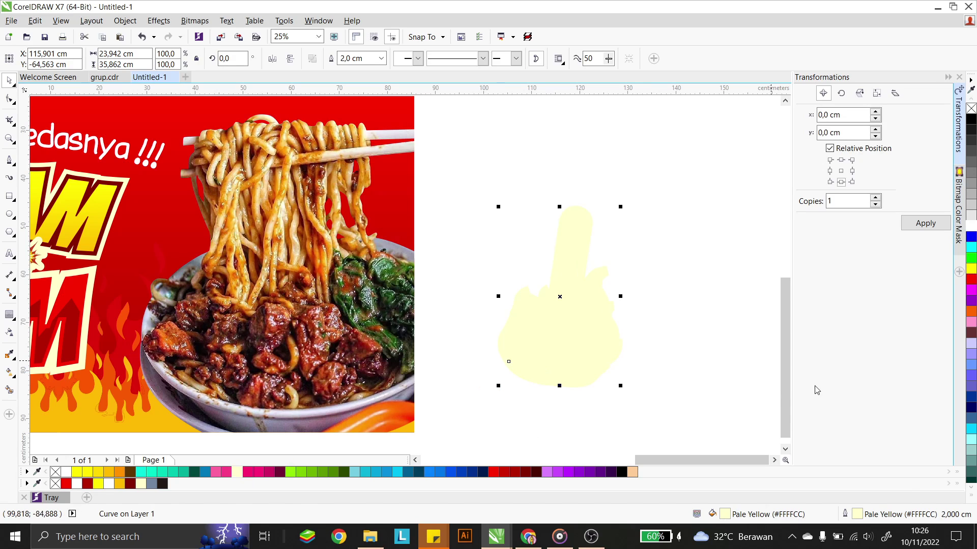
Send the pale yellow silhouette behind the thermometer character and group the two objects.
key(shift+Page_Down)
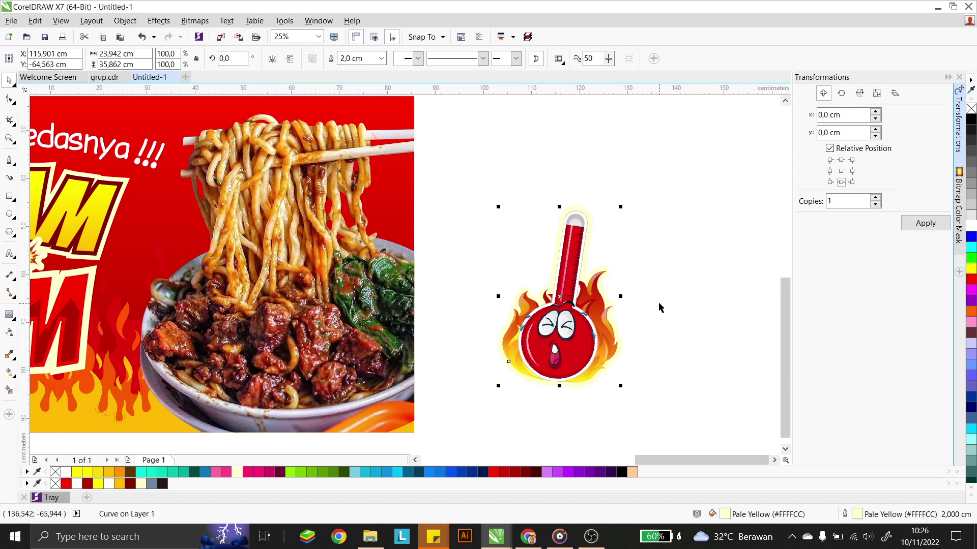
drag(694, 414, 511, 217)
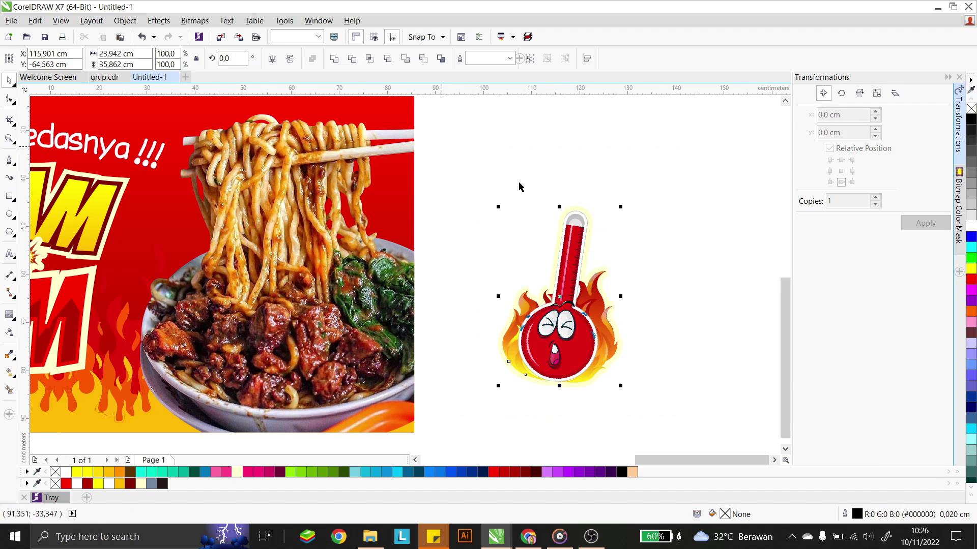
scroll(613, 277, down, 2)
key(ctrl+g)
Place the thermometer group over the lower banner's noodle bowl and enlarge it to about 25.9 × 38.8 cm.
drag(593, 318, 476, 302)
scroll(470, 308, up, 2)
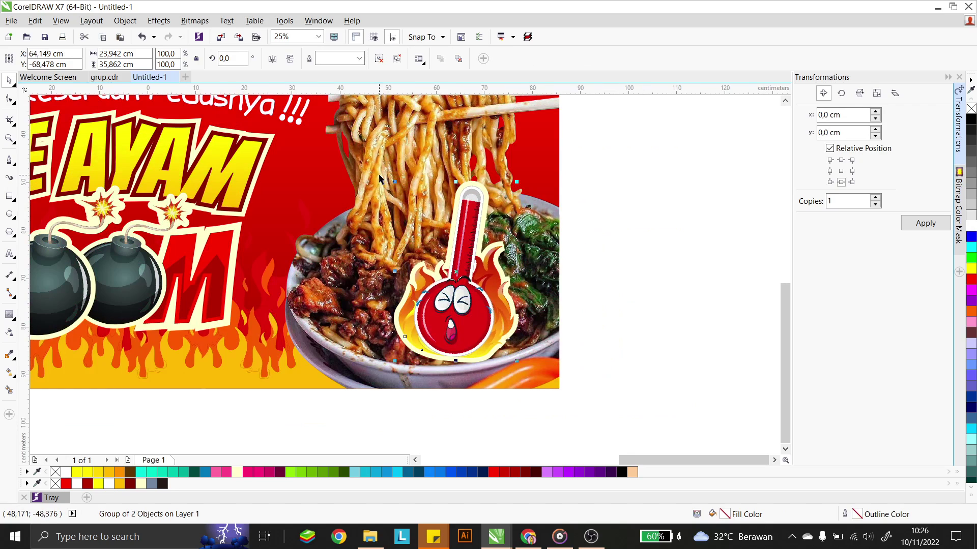
scroll(555, 215, down, 1)
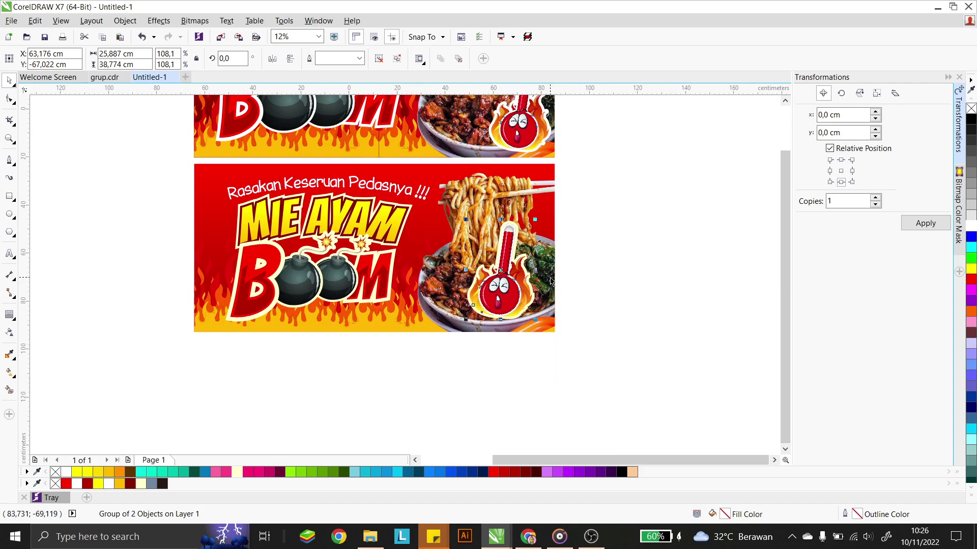
click(578, 299)
scroll(568, 307, down, 1)
scroll(568, 307, down, 1)
scroll(569, 308, up, 2)
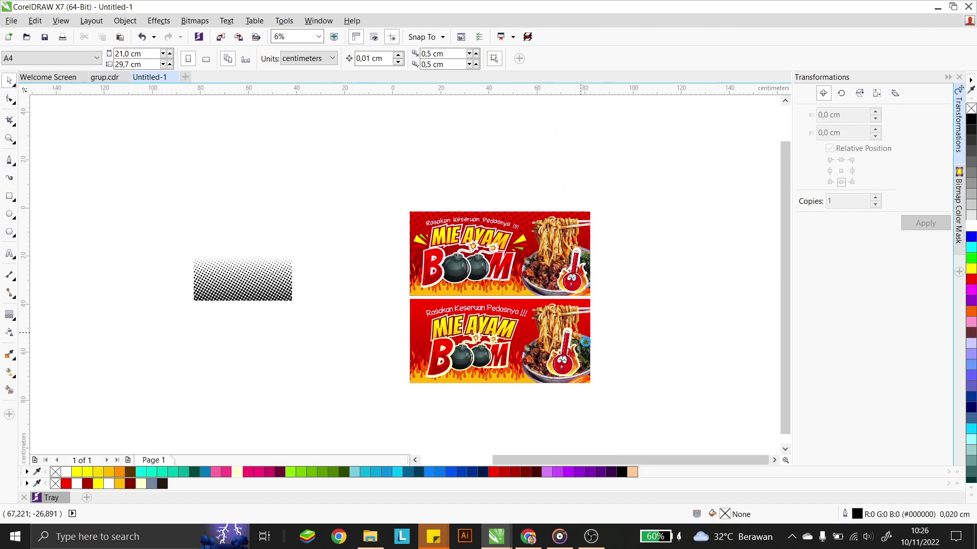
Ungroup the thermometer character and move its bitmap sideways off the pale yellow silhouette.
click(568, 410)
scroll(568, 410, up, 1)
drag(567, 394, 494, 391)
key(ctrl+u)
click(639, 338)
scroll(588, 342, up, 1)
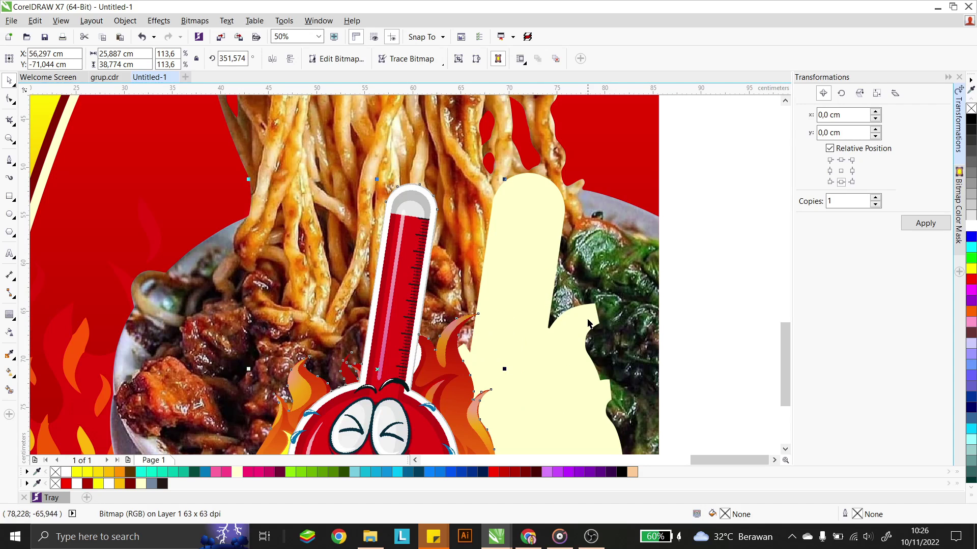
Set rounded corners on the silhouette's outline and merge the outline with the fill into one curve without an outline.
click(504, 366)
double_click(864, 515)
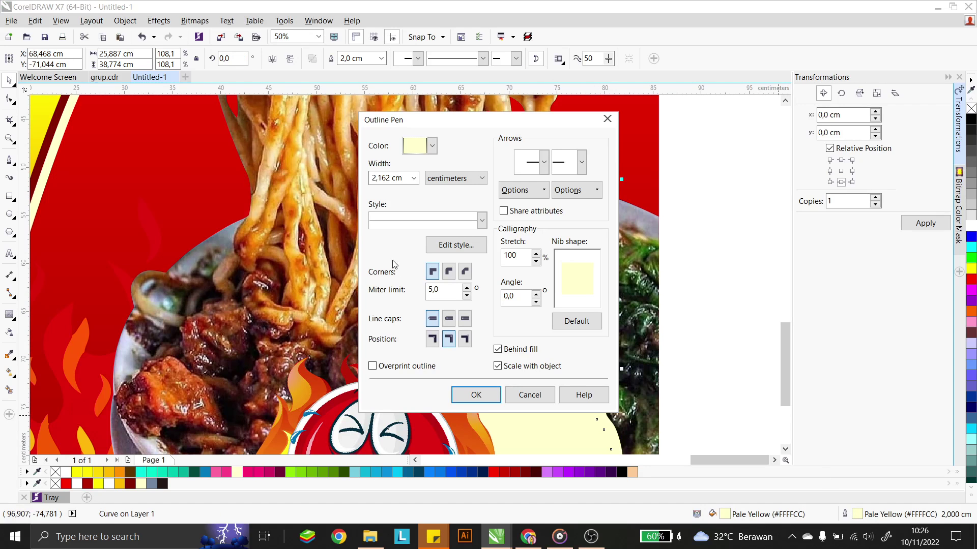
click(448, 271)
click(476, 395)
scroll(634, 318, down, 1)
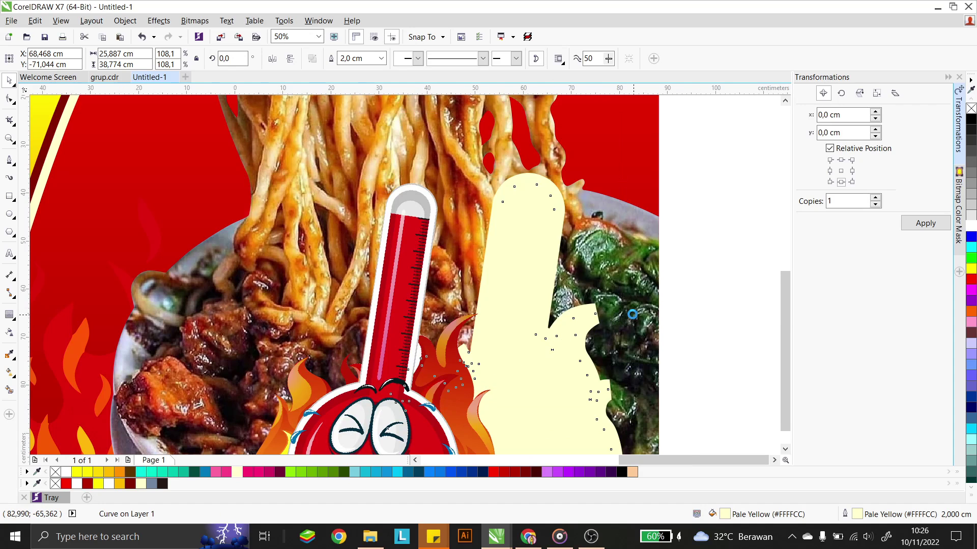
scroll(616, 336, up, 1)
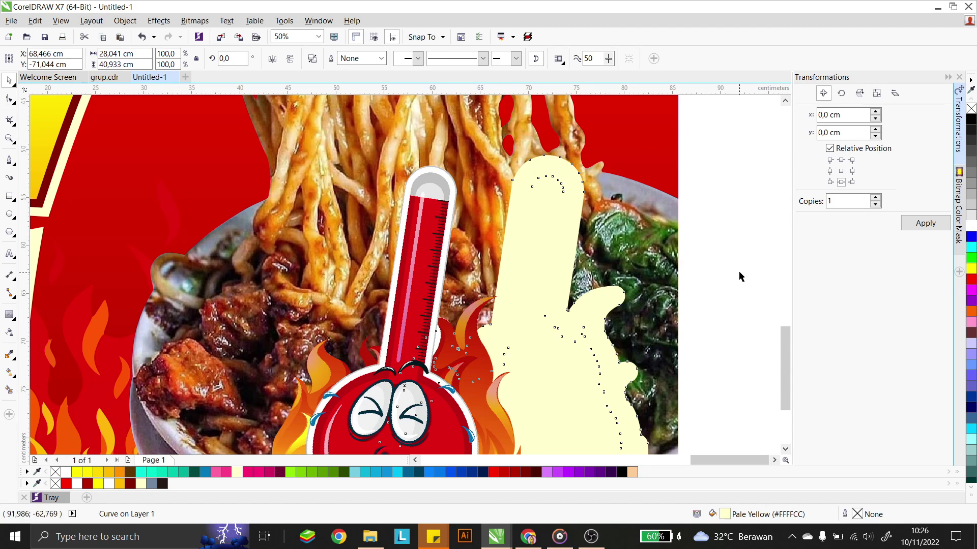
Align the thermometer bitmap back onto the centre of the pale yellow silhouette.
click(415, 305)
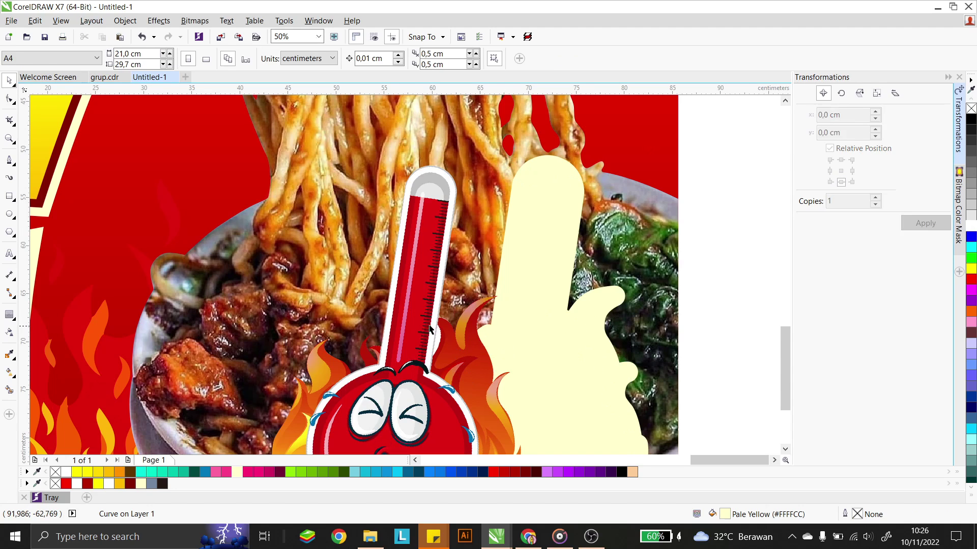
shift+click(547, 239)
key(e)
scroll(554, 252, down, 1)
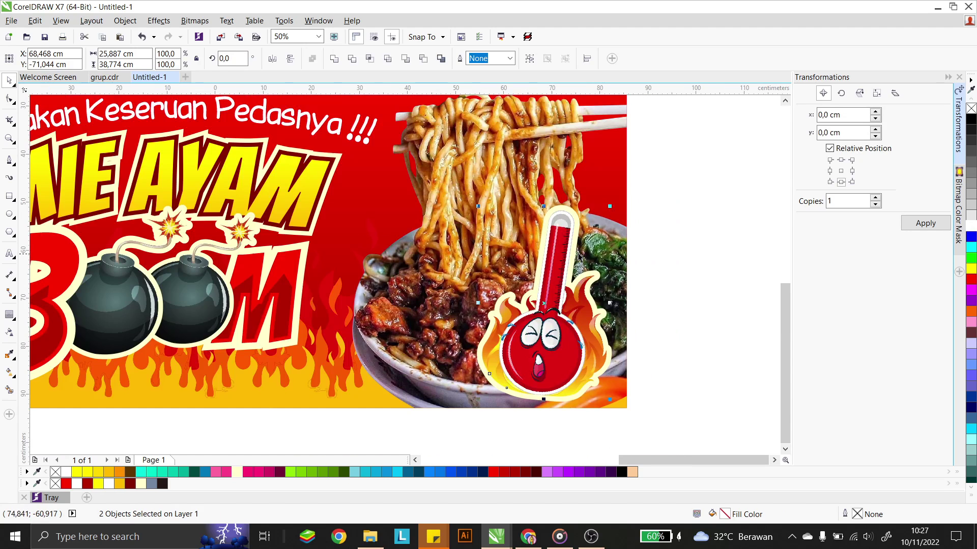
key(Escape)
scroll(601, 287, up, 1)
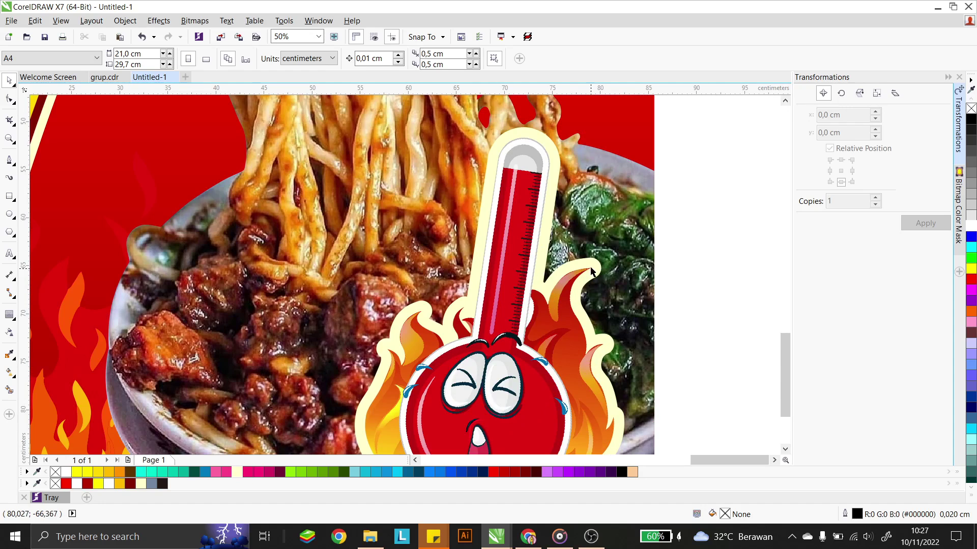
Move the halftone pattern below the lower banner and mirror it vertically so the largest dots are at its upper edge.
scroll(599, 274, down, 2)
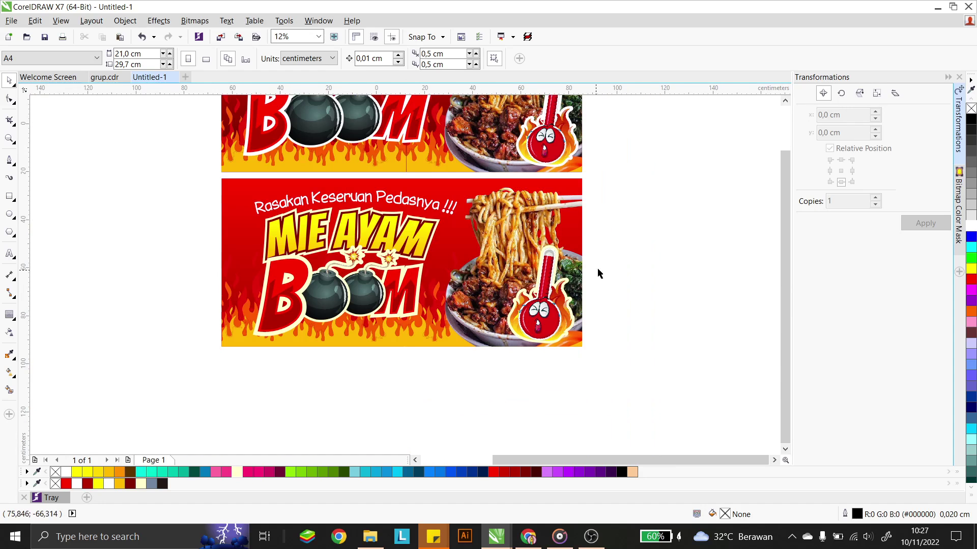
scroll(562, 311, down, 1)
scroll(516, 266, up, 1)
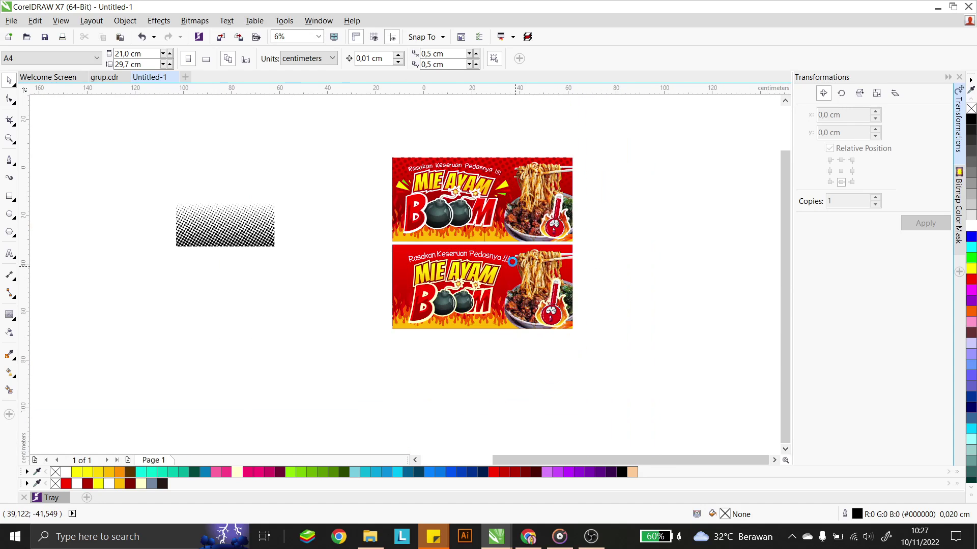
scroll(419, 245, down, 1)
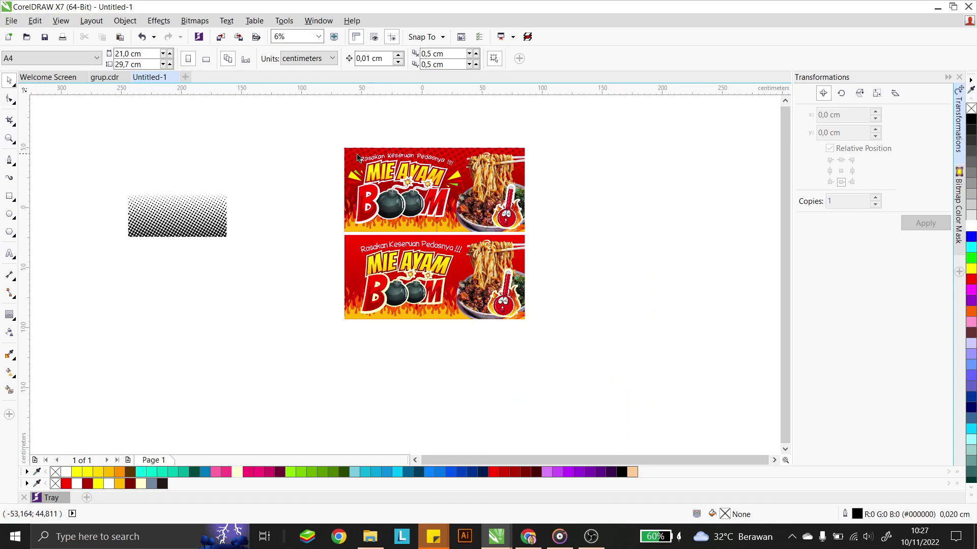
drag(218, 220, 407, 409)
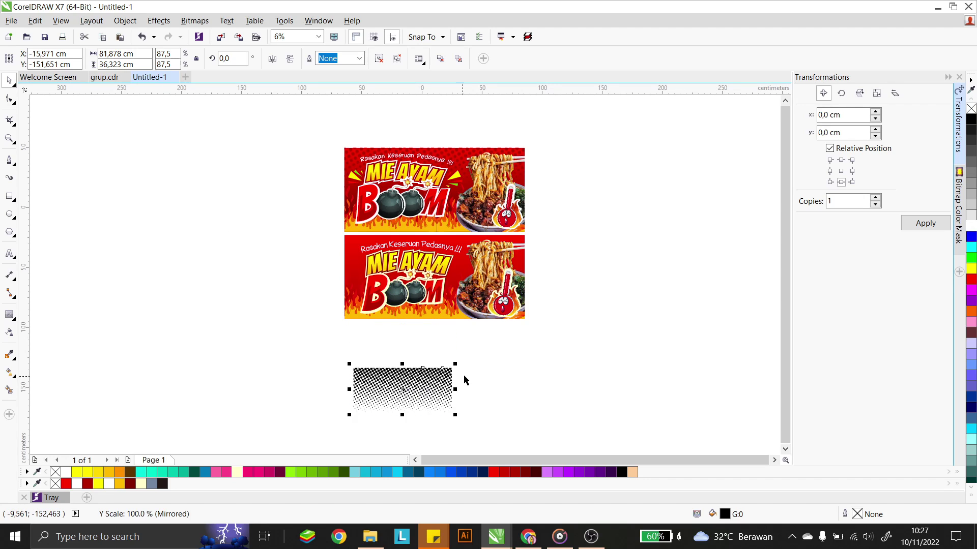
Enlarge the halftone pattern to about 154.9 × 68.7 cm and centre it just beneath the lower banner.
drag(455, 365, 512, 348)
drag(414, 375, 455, 350)
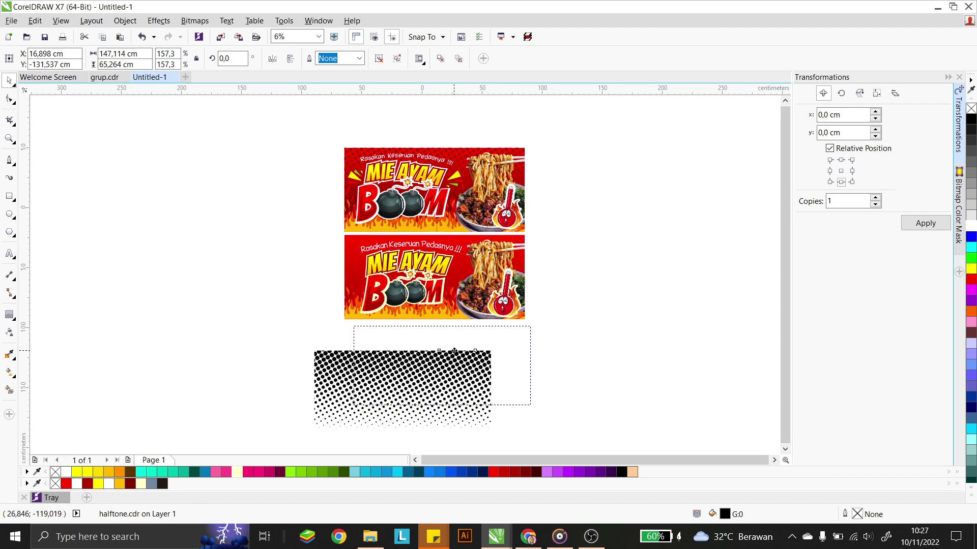
drag(350, 323, 340, 318)
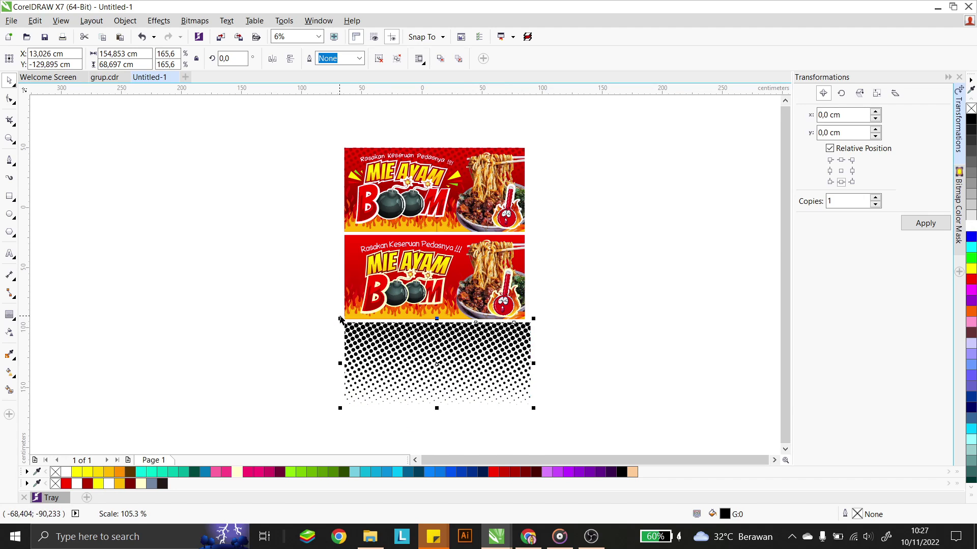
scroll(444, 337, up, 2)
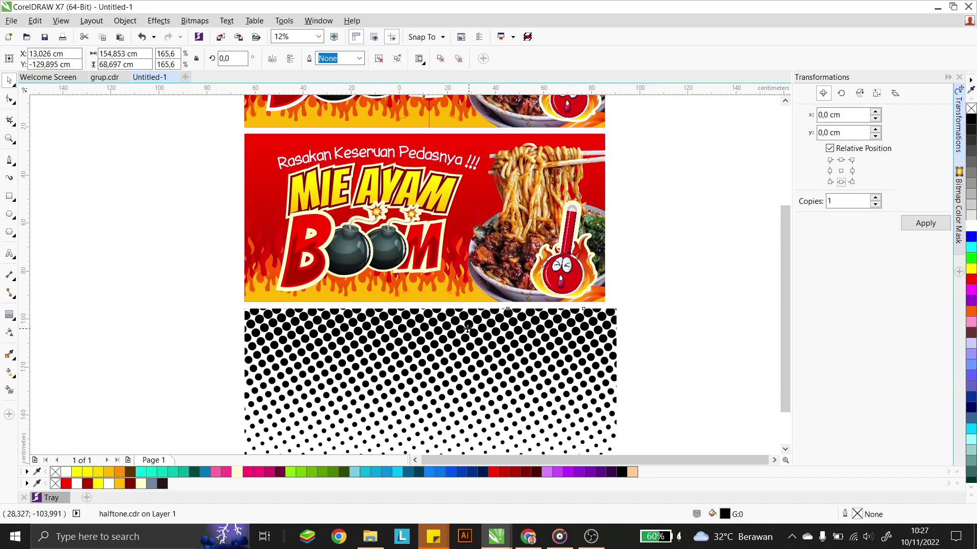
drag(467, 330, 520, 328)
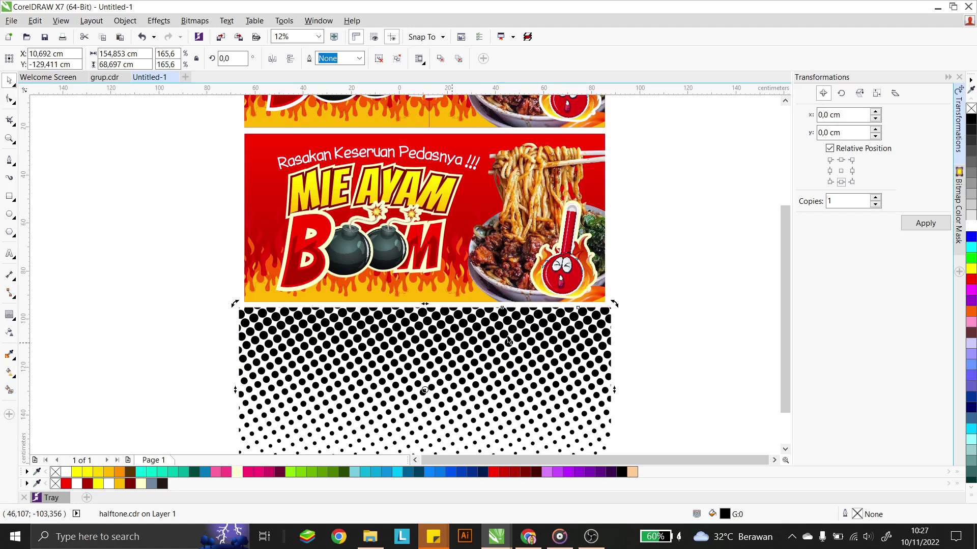
Recolour the halftone pattern dark red, R133 G0 B0 (#850000).
scroll(427, 304, down, 2)
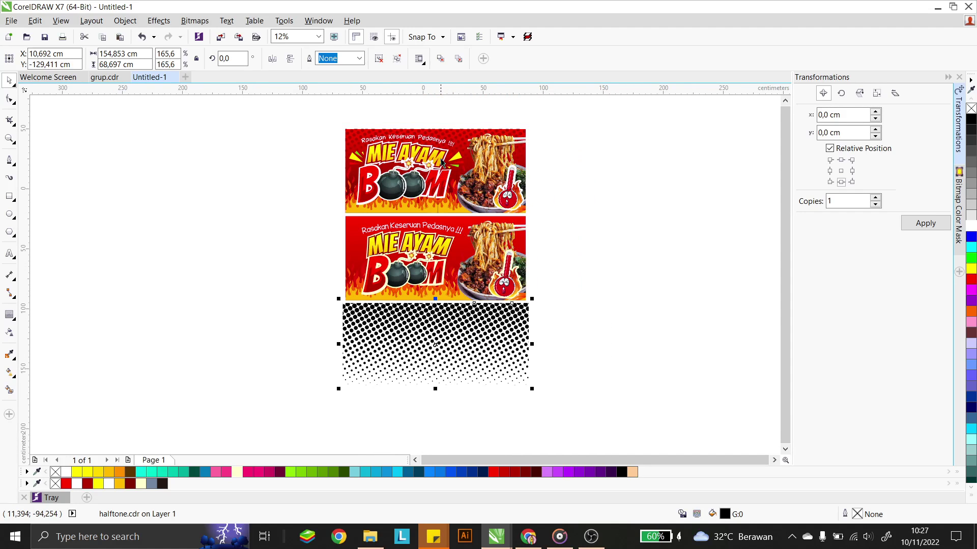
scroll(442, 163, up, 2)
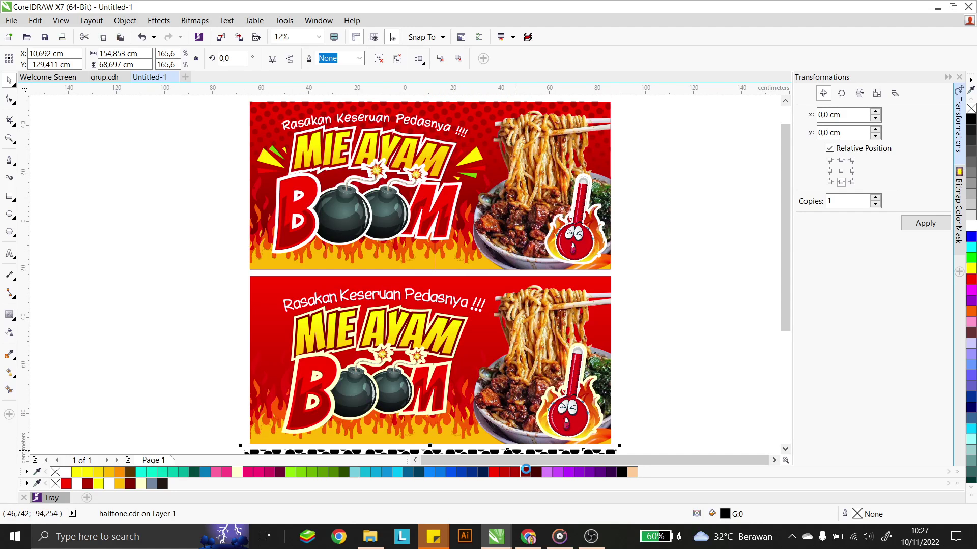
click(526, 468)
scroll(472, 274, down, 2)
scroll(526, 394, up, 2)
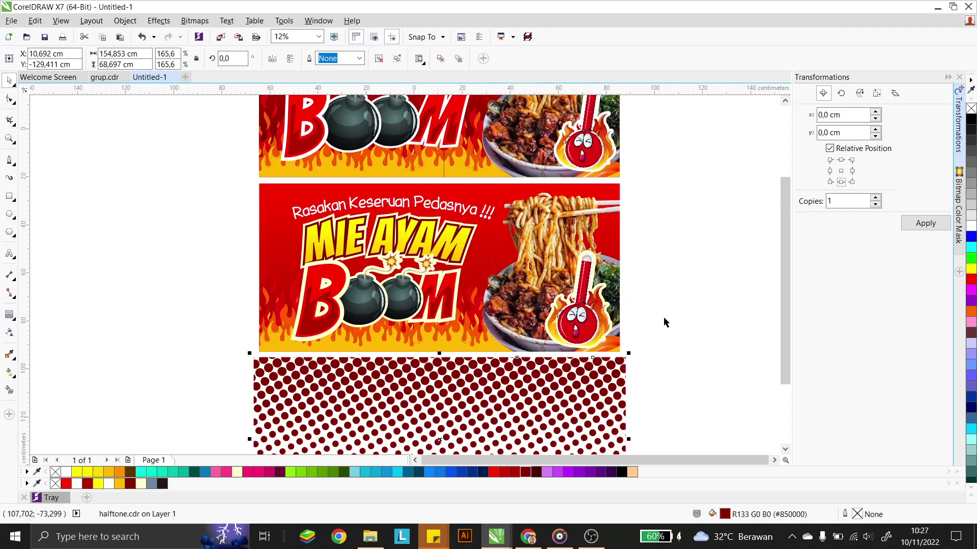
click(645, 346)
click(620, 374)
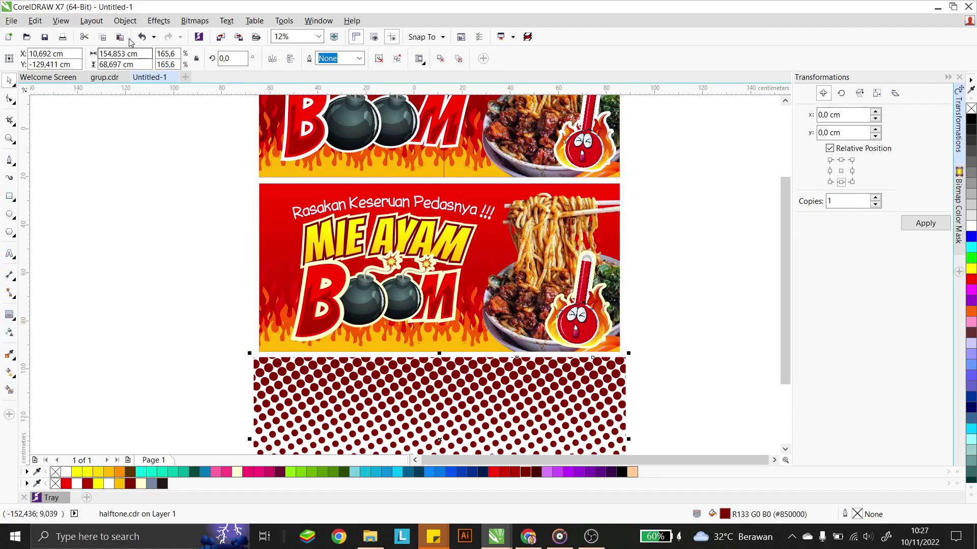
PowerClip the dark red halftone pattern inside the lower banner's background rectangle.
click(125, 21)
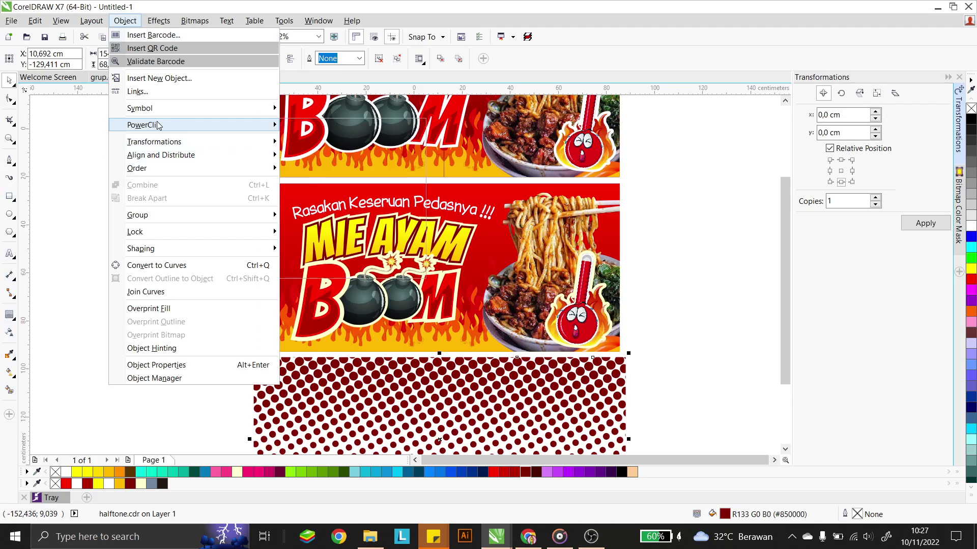
mouse_move(184, 125)
click(328, 127)
click(486, 184)
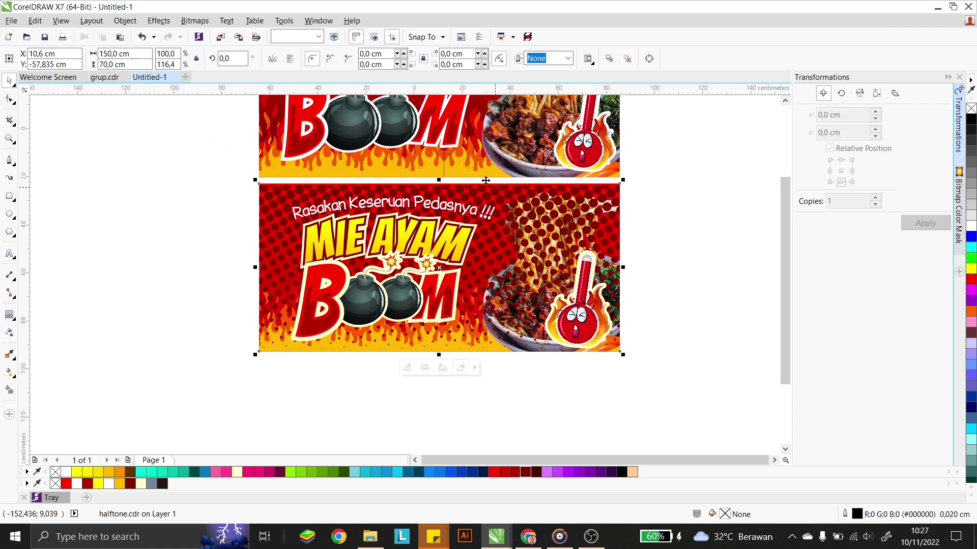
Edit the lower banner's PowerClip contents and move the halftone pattern straight up so its dots fade out above the flames.
ctrl+click(485, 190)
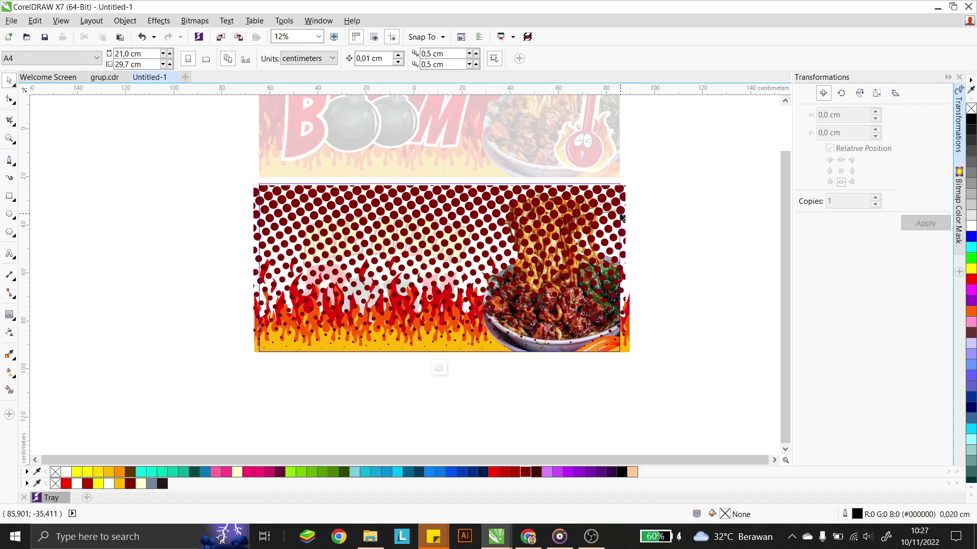
click(621, 219)
drag(627, 220, 575, 143)
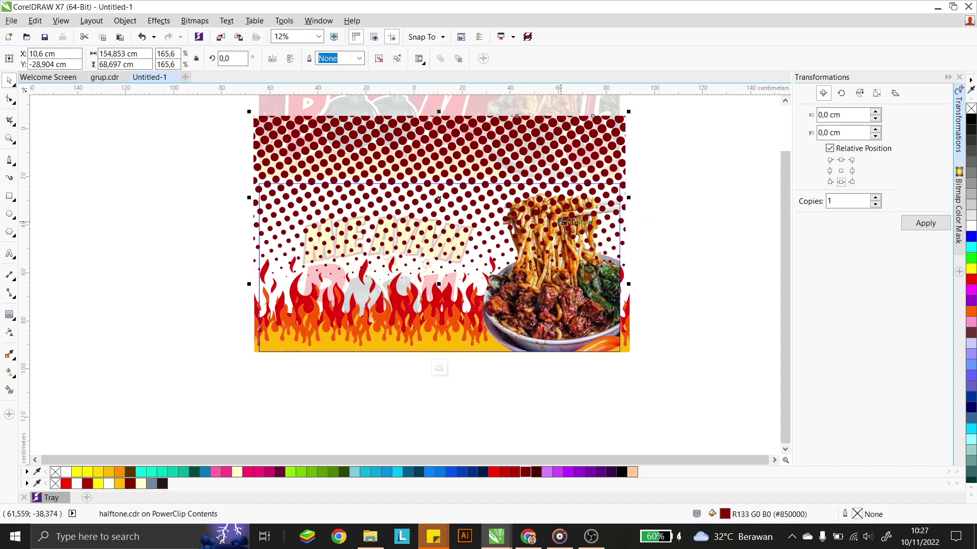
click(681, 228)
click(639, 286)
Reopen the lower banner's PowerClip contents and shrink the halftone about its centre to about 151.4 × 67.2 cm.
scroll(639, 286, down, 1)
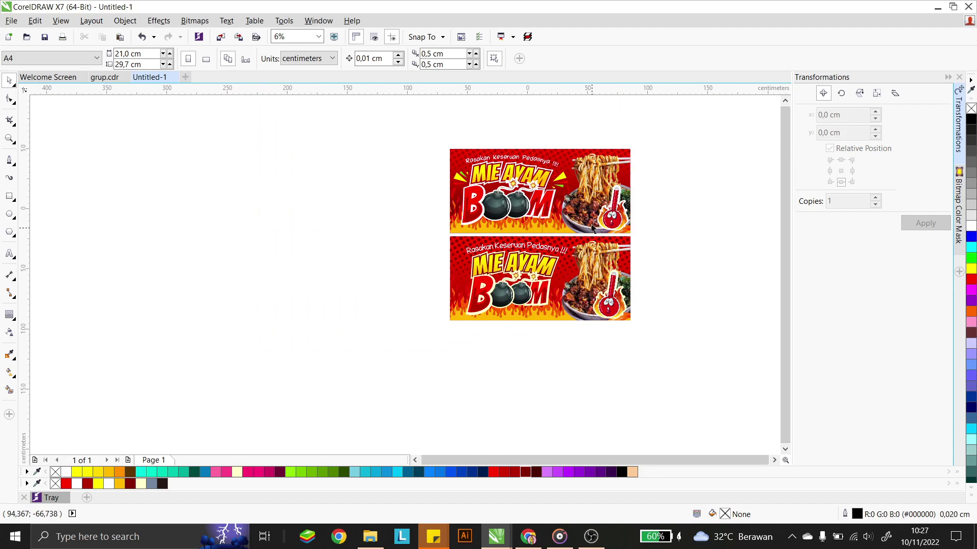
scroll(574, 157, up, 1)
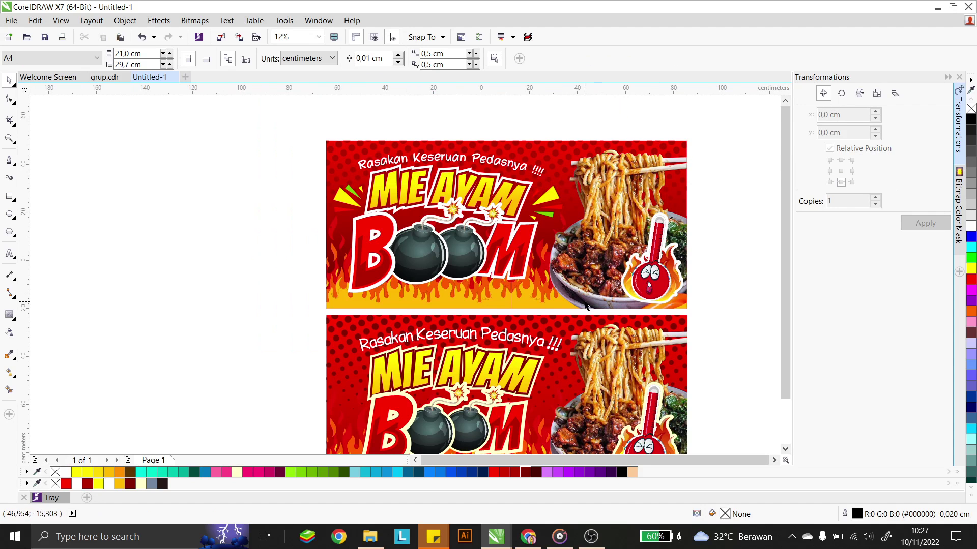
click(565, 333)
double_click(567, 322)
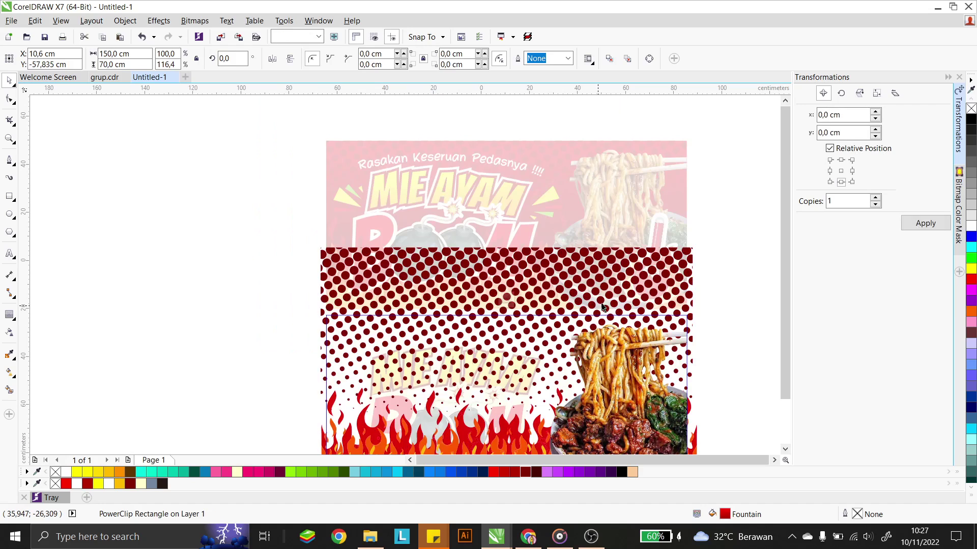
click(661, 269)
drag(696, 242, 691, 245)
ctrl+click(729, 206)
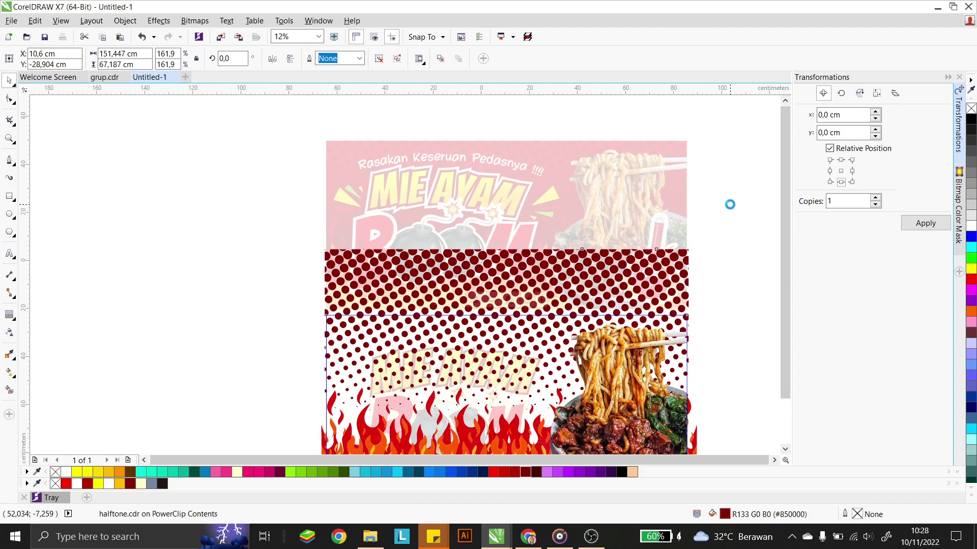
click(729, 205)
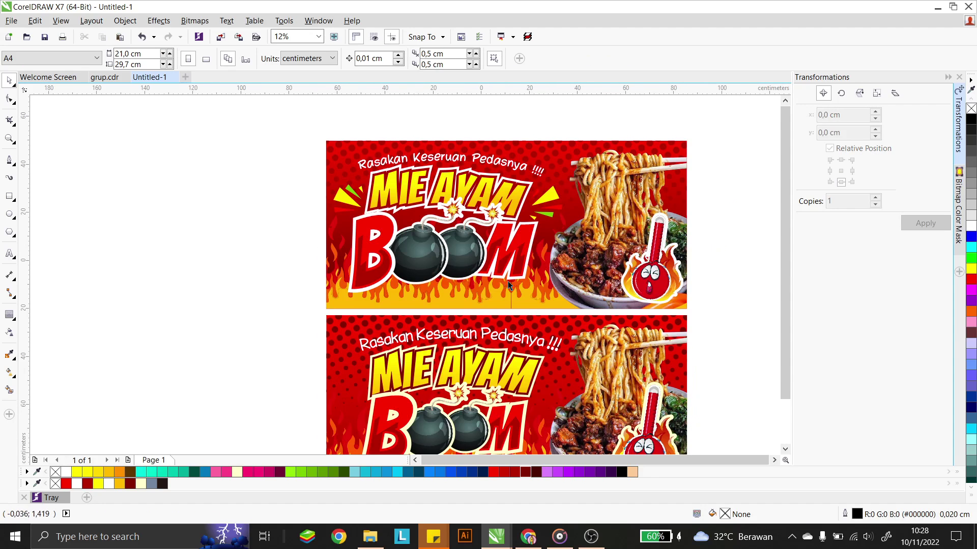
Shorten the lower banner's vertical background gradient by moving its dark end up to the lower part of the BOOM lettering.
click(550, 392)
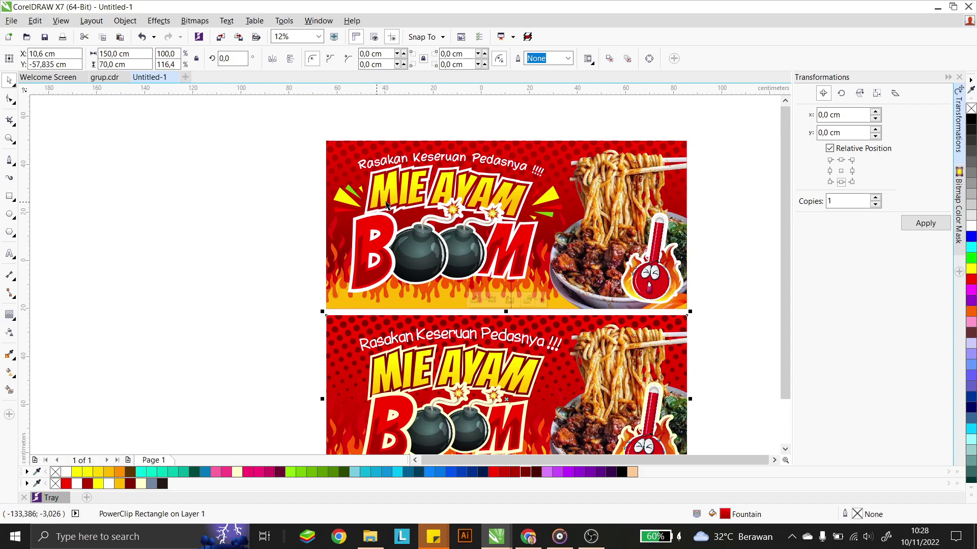
scroll(399, 202, down, 1)
scroll(458, 296, up, 1)
scroll(468, 293, up, 1)
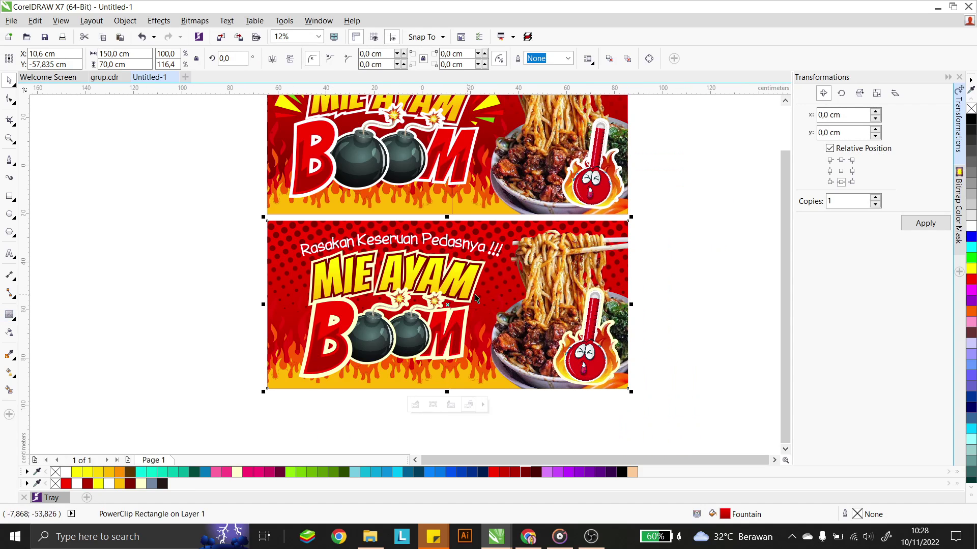
click(9, 374)
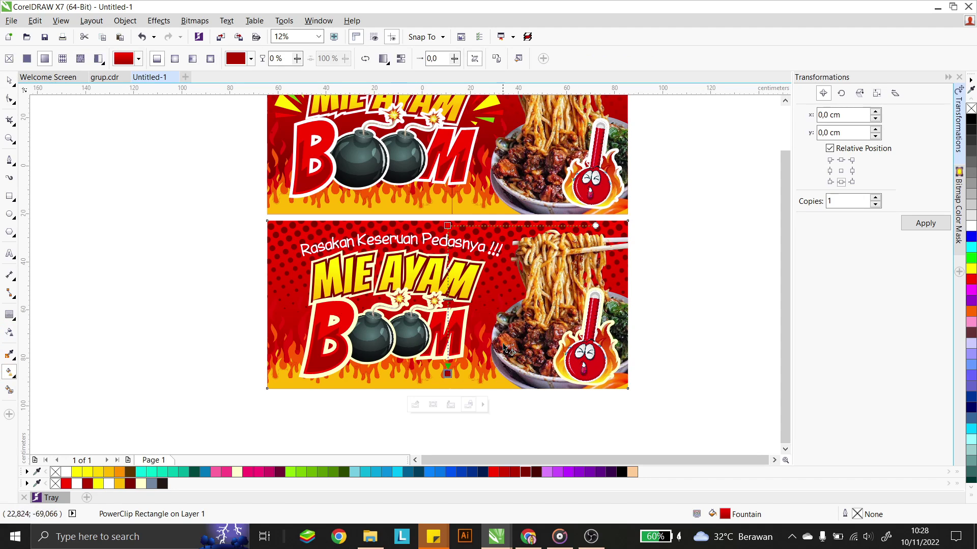
drag(447, 351, 448, 341)
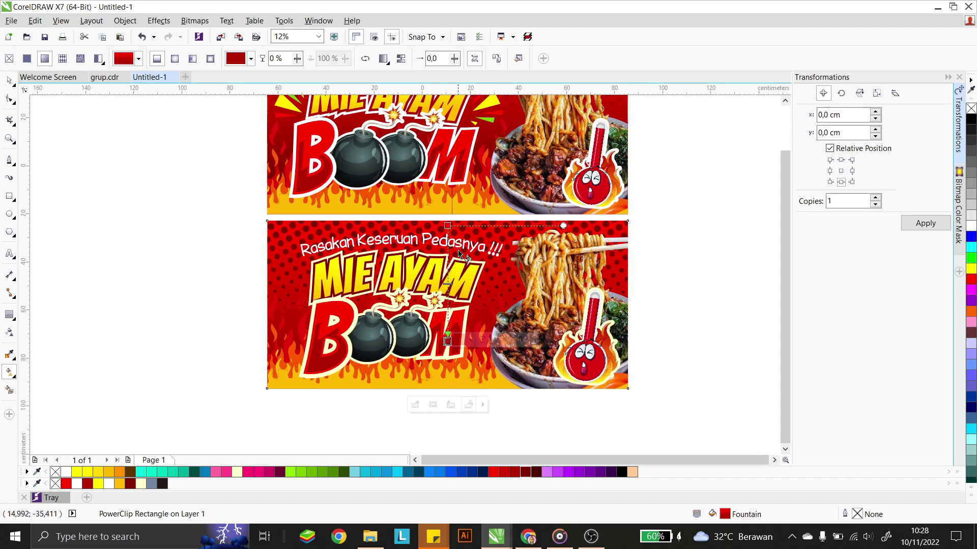
Recolour the background gradient's lower end very dark red and move its bright red start just above the banner's upper edge.
click(449, 225)
click(446, 341)
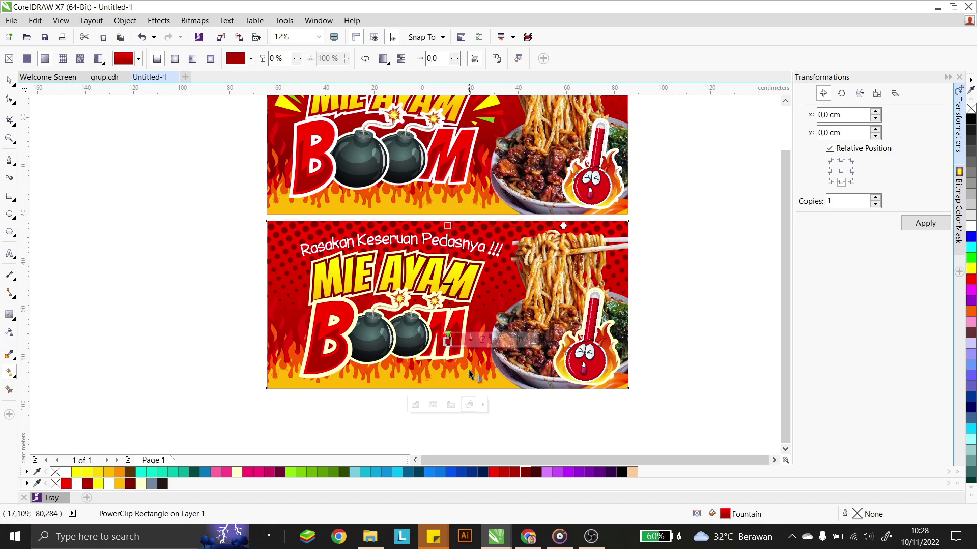
click(533, 472)
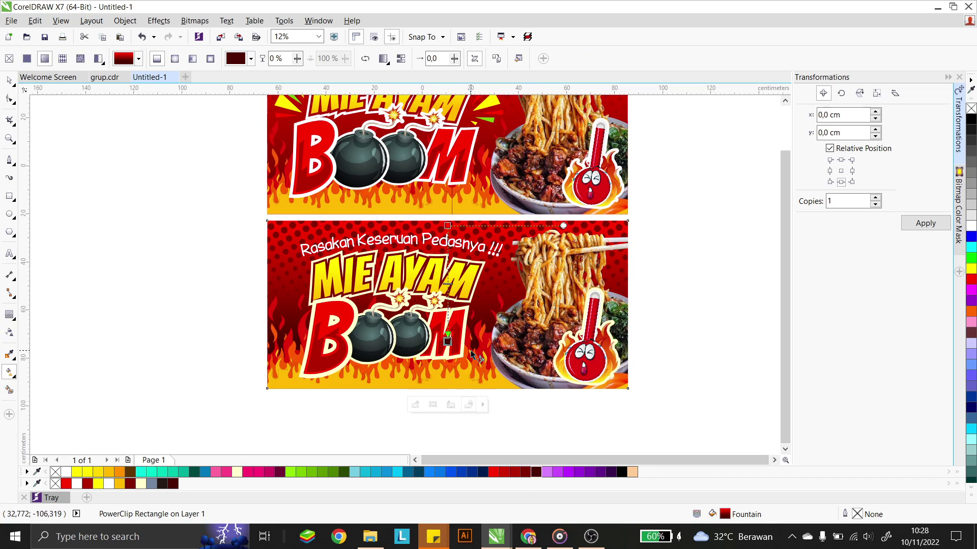
drag(447, 226, 447, 214)
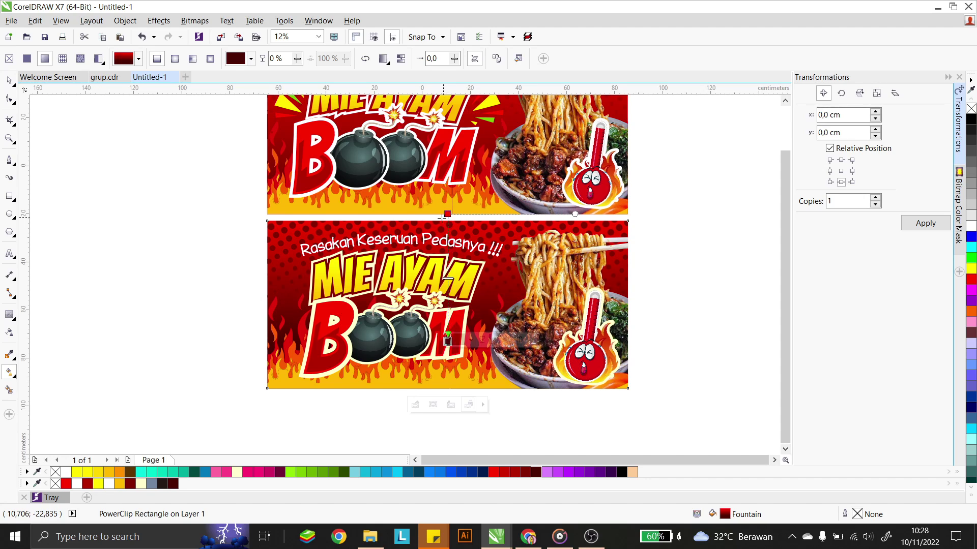
click(8, 80)
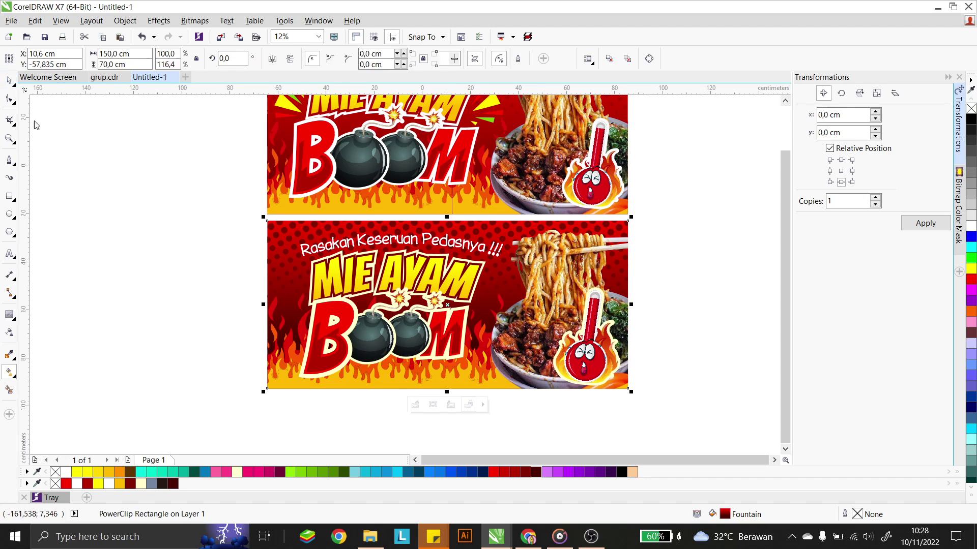
click(83, 169)
Frame both banners in the view and compare them in a full-screen preview.
scroll(533, 323, down, 1)
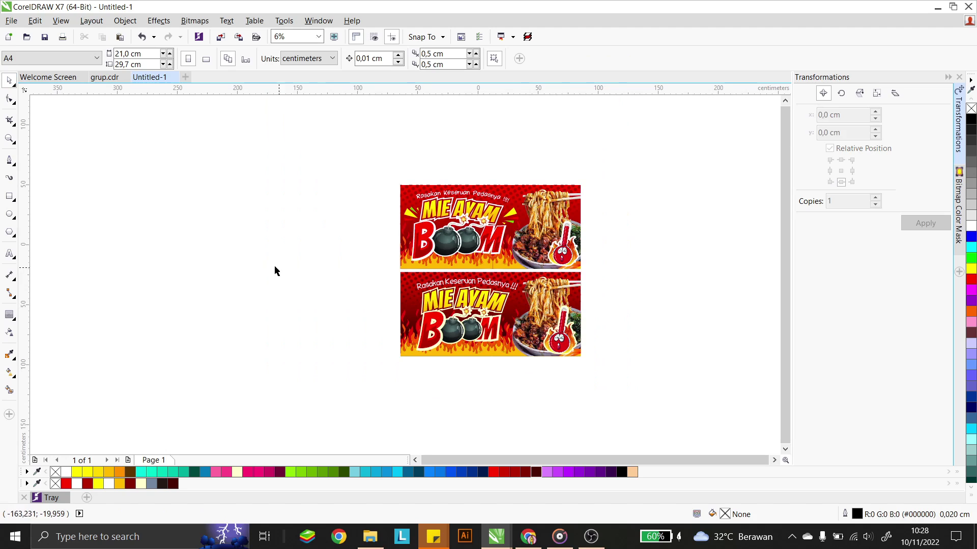
click(9, 138)
drag(395, 180, 592, 367)
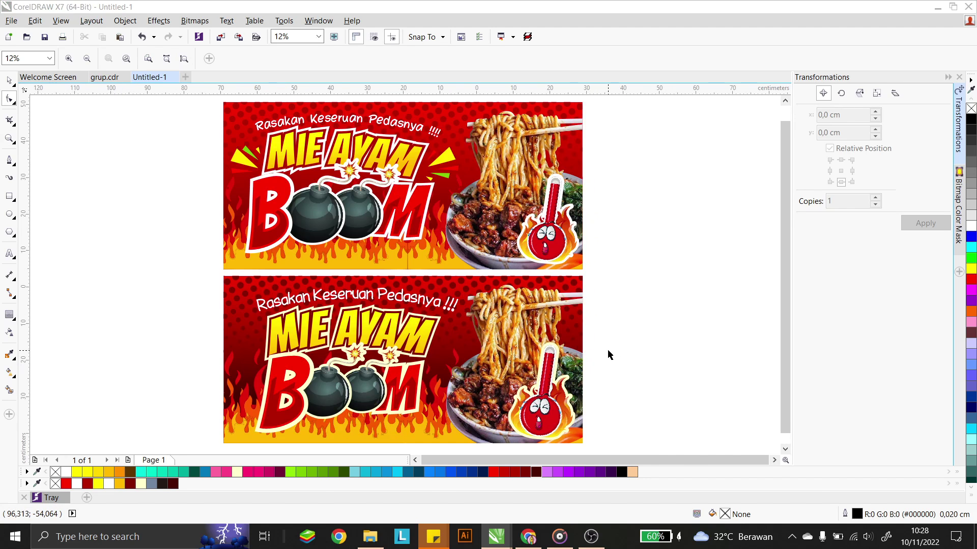
key(F9)
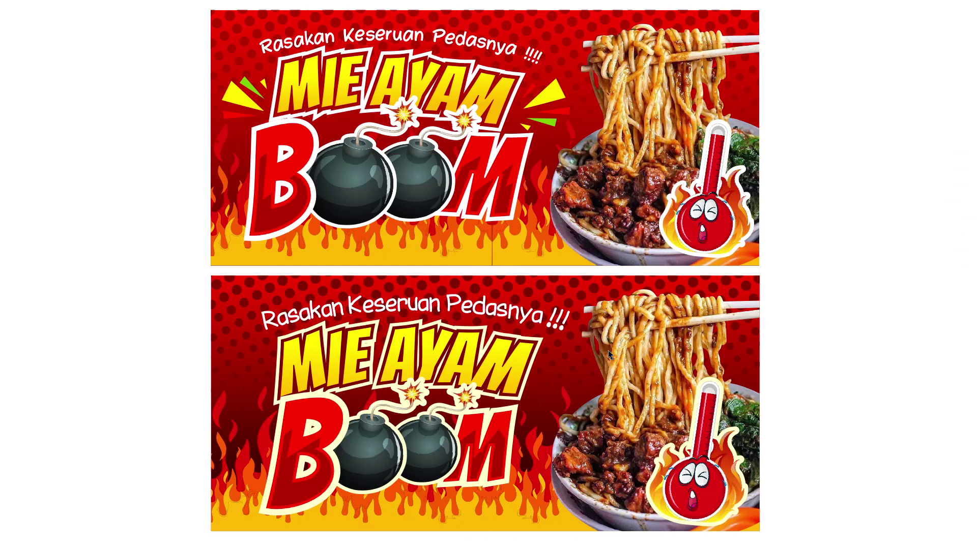